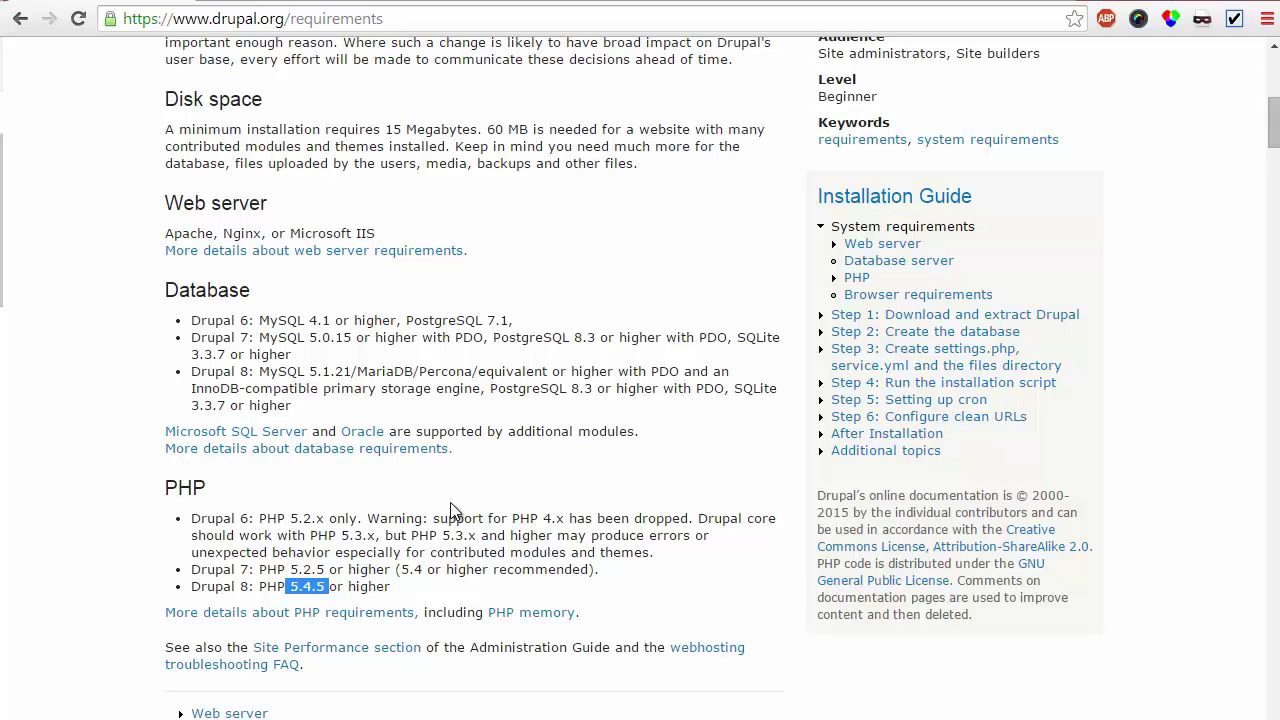
Scroll the Drupal.org requirements page to the PHP section showing PHP 5.4.5 for Drupal 8
scroll(450, 502, up, 4)
scroll(450, 502, down, 5)
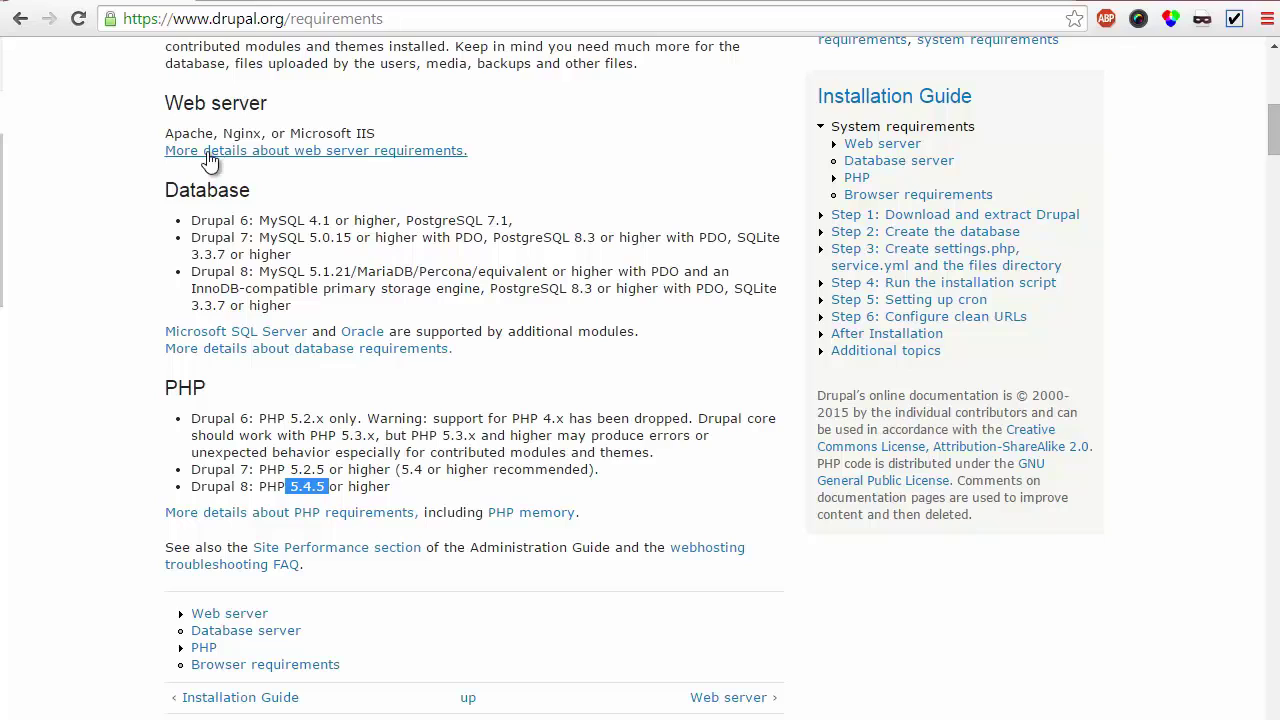
Open the detailed PHP requirements, highlight memory_limit's 128 MB advice, then switch to simplytest.me
click(226, 516)
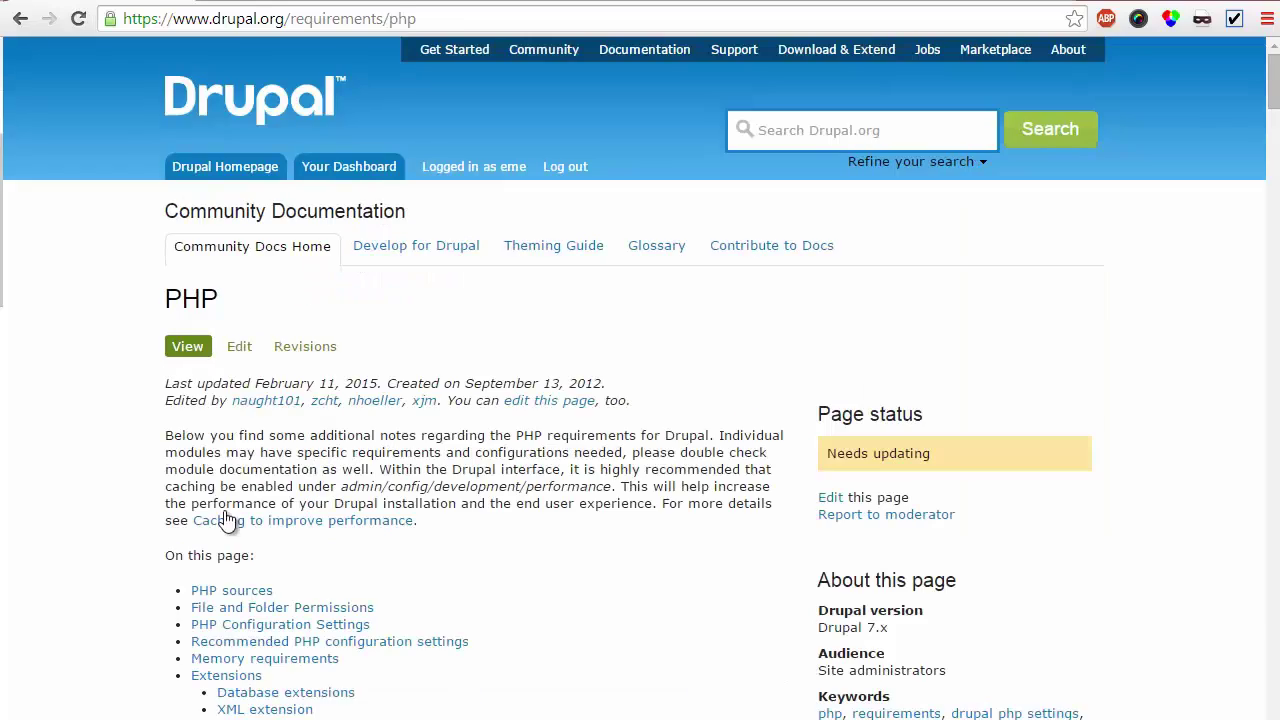
scroll(121, 420, down, 2)
scroll(121, 420, down, 5)
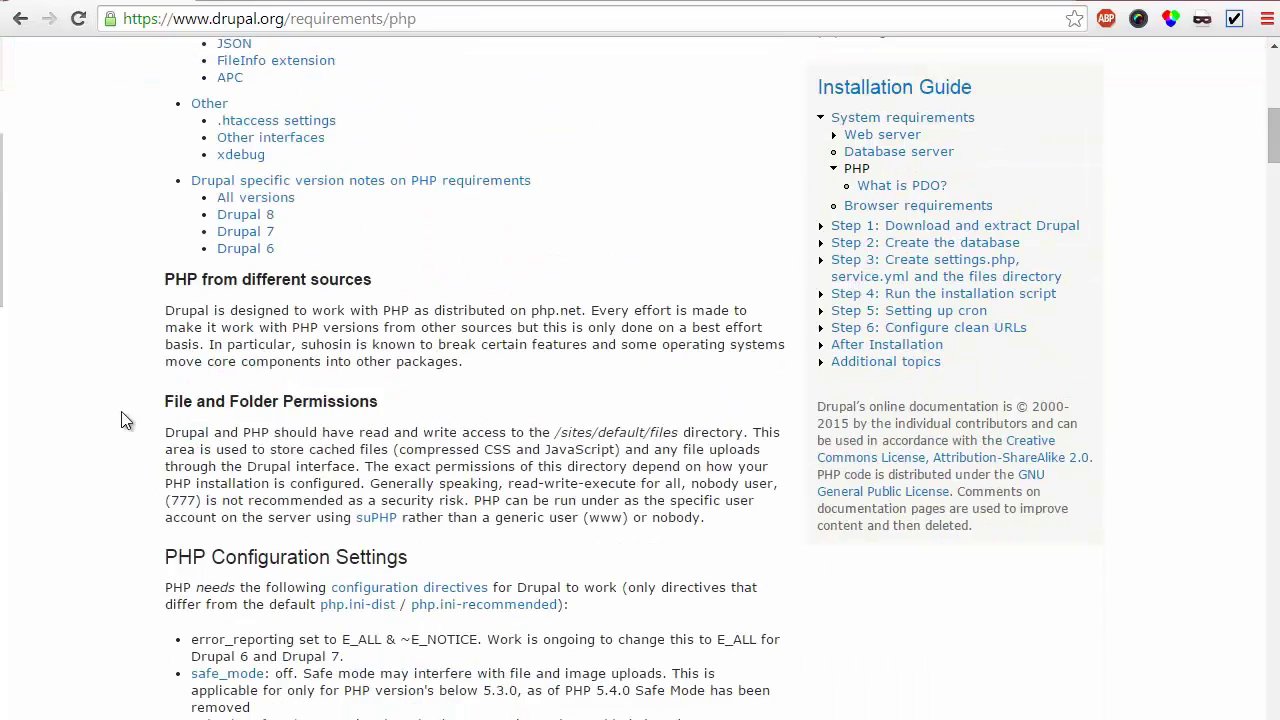
scroll(121, 420, down, 2)
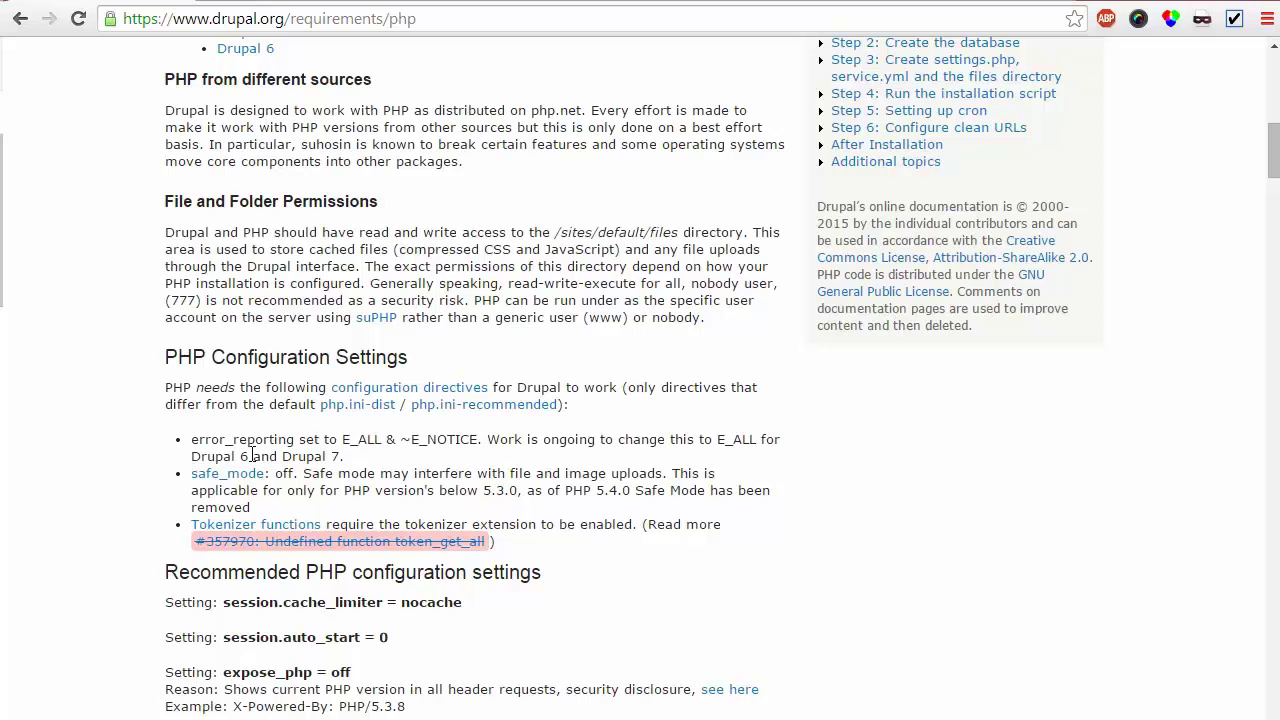
scroll(365, 455, down, 2)
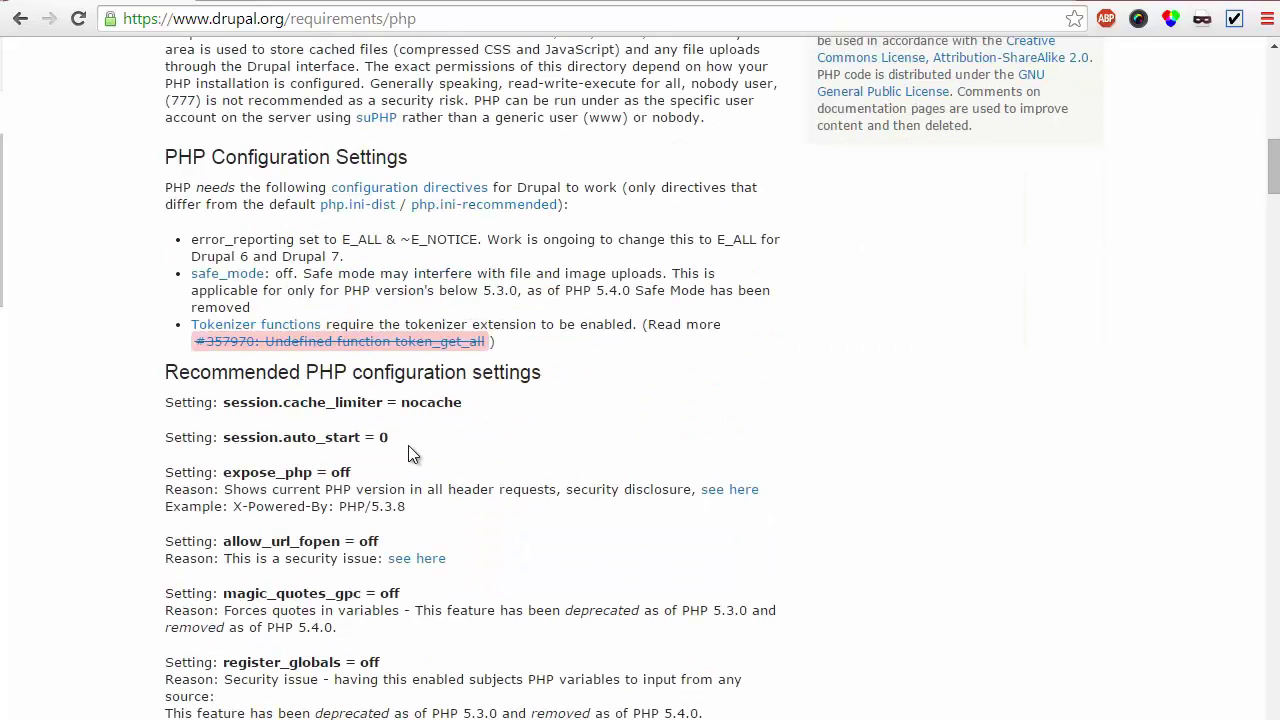
scroll(554, 422, down, 3)
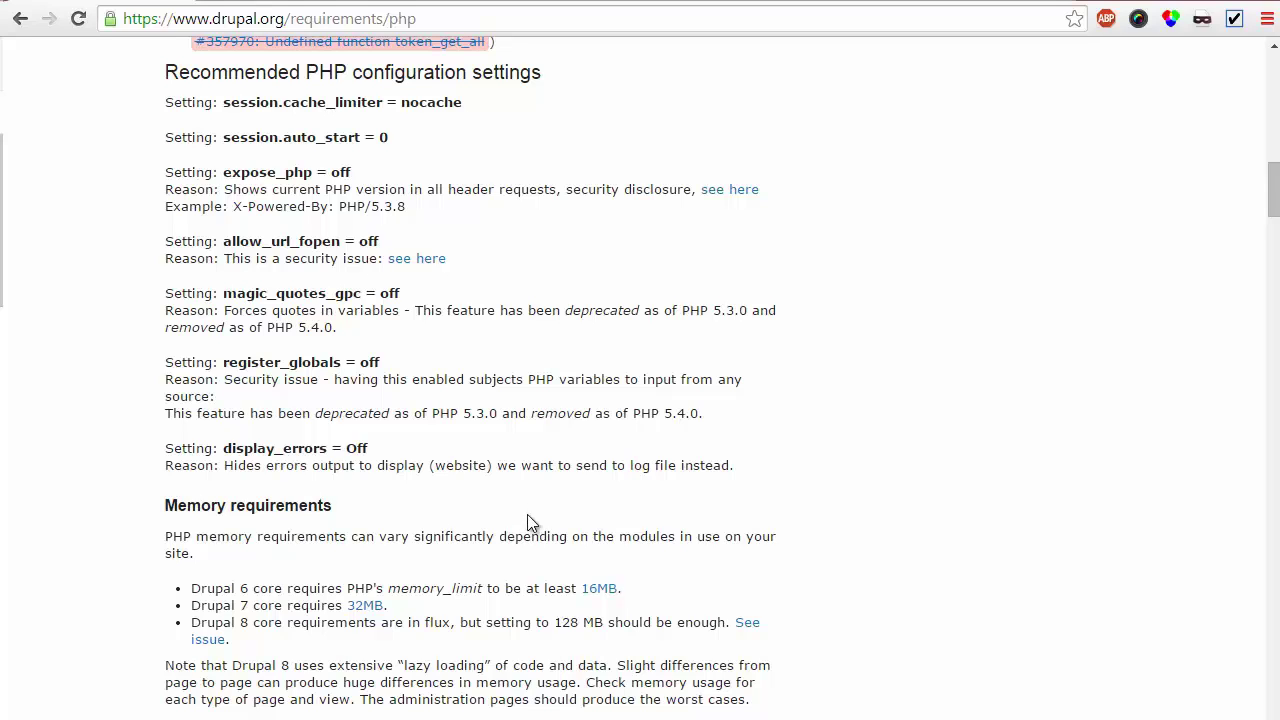
double_click(432, 590)
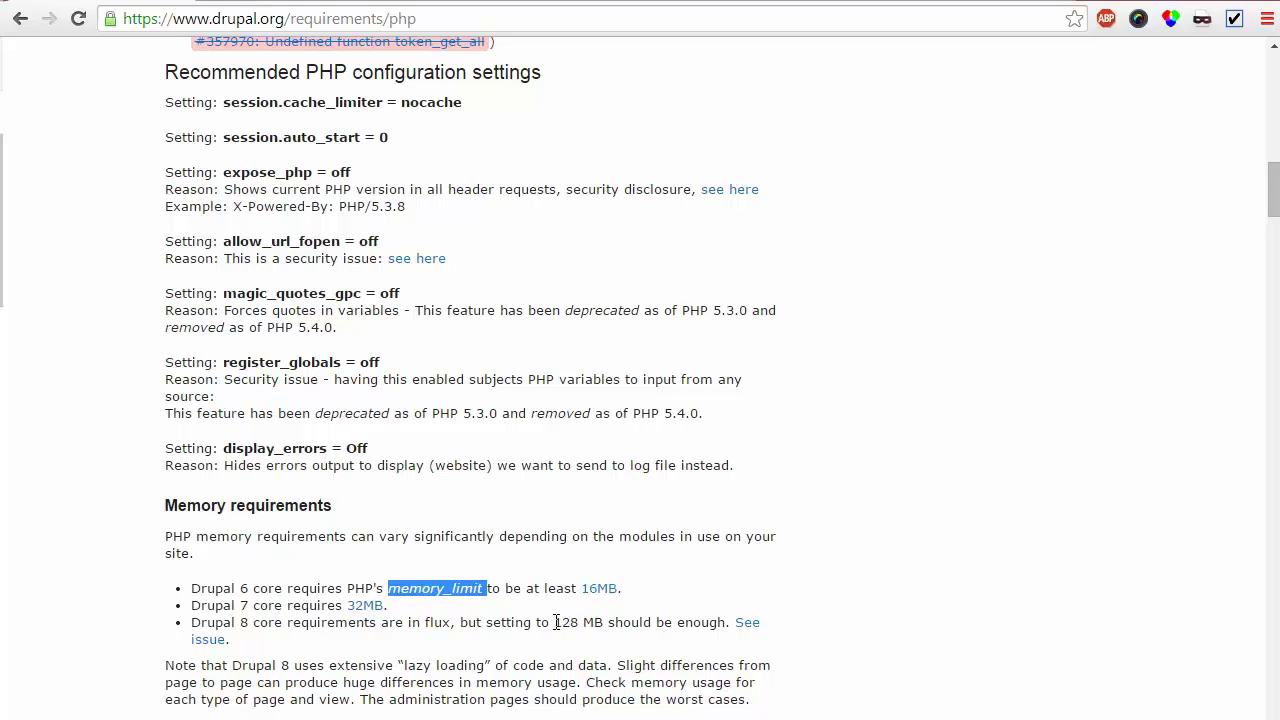
drag(557, 622, 603, 628)
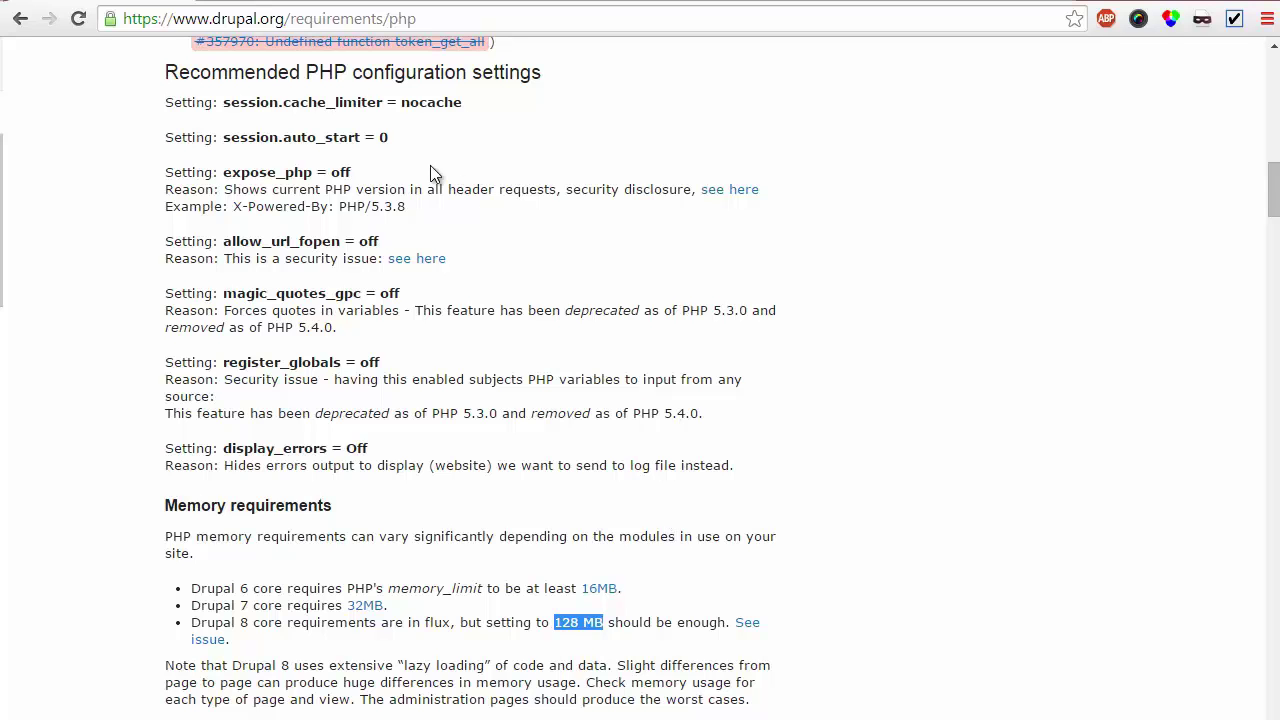
key(alt+Tab)
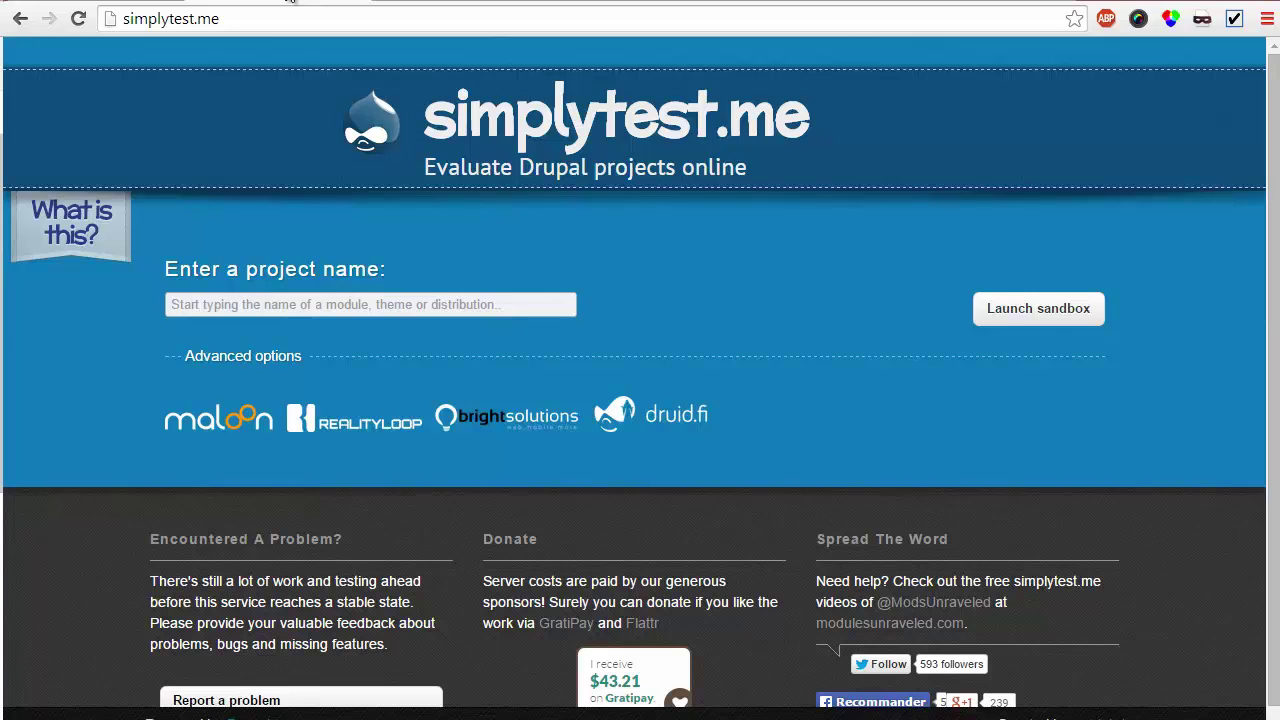
Launch a simplytest.me sandbox for the Field group module on the 8.x-1.x branch
click(258, 306)
text(Fie)
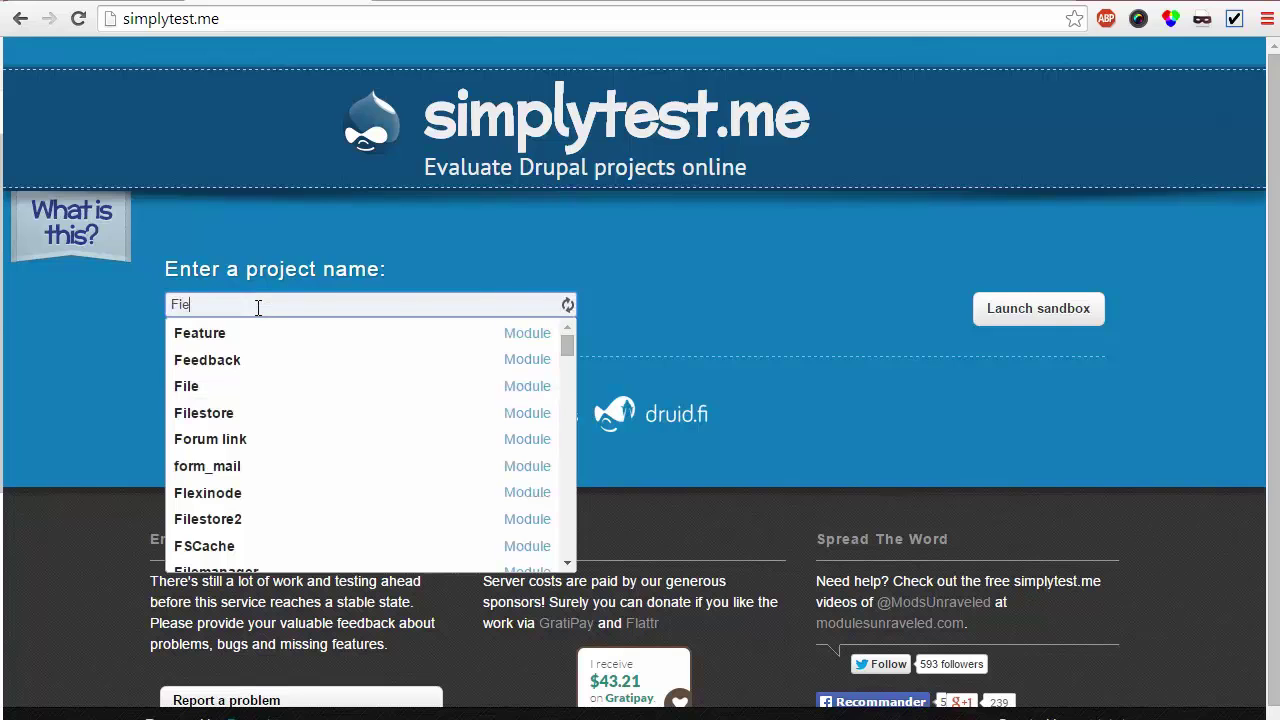
text(ld)
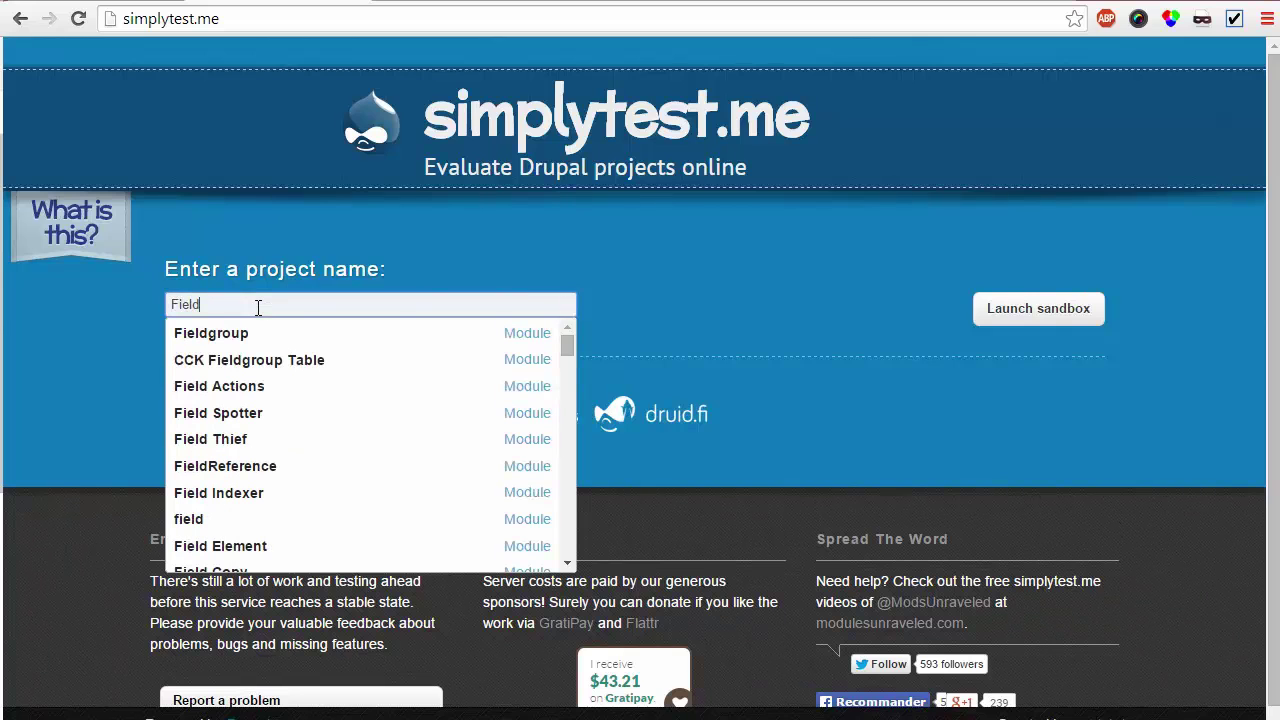
text( group)
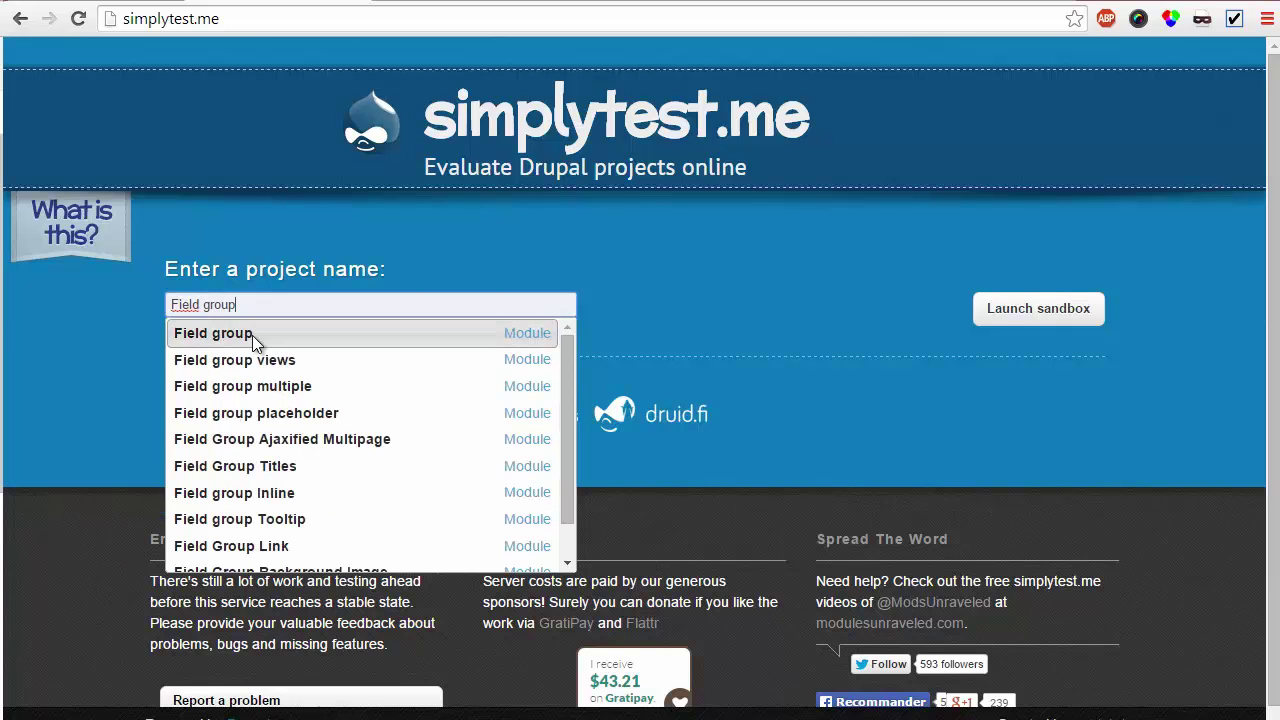
click(252, 335)
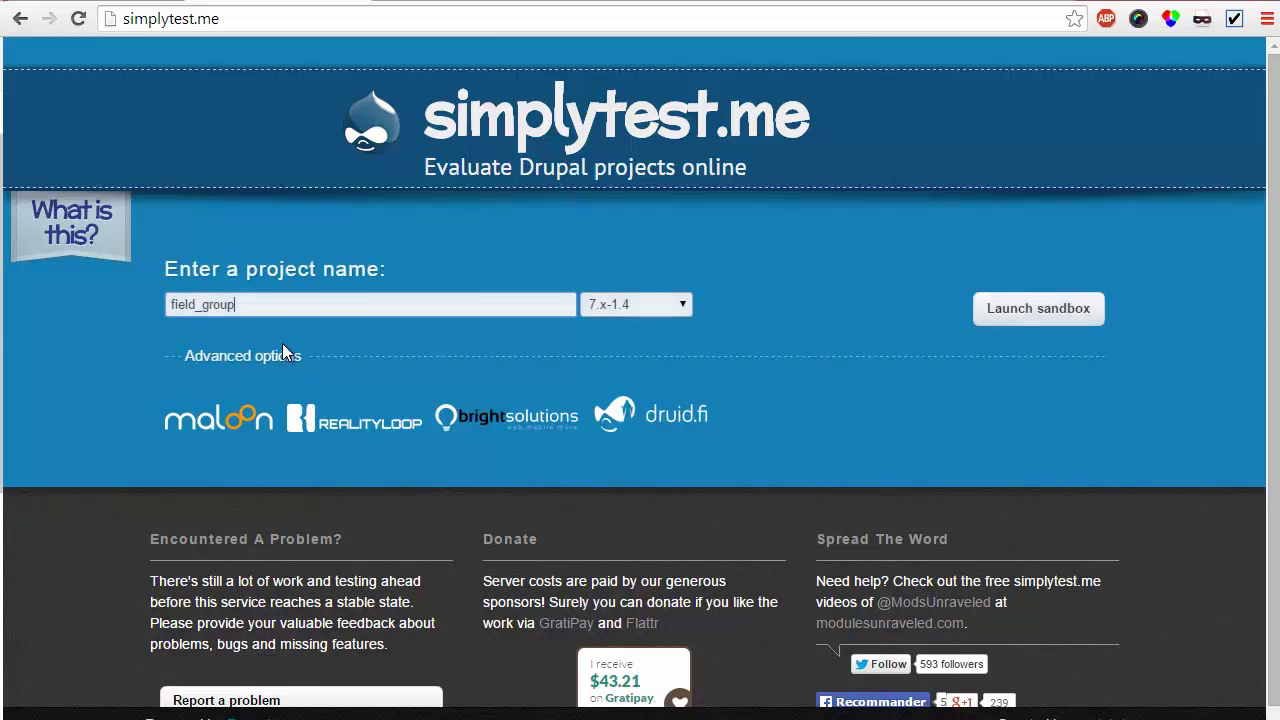
click(666, 302)
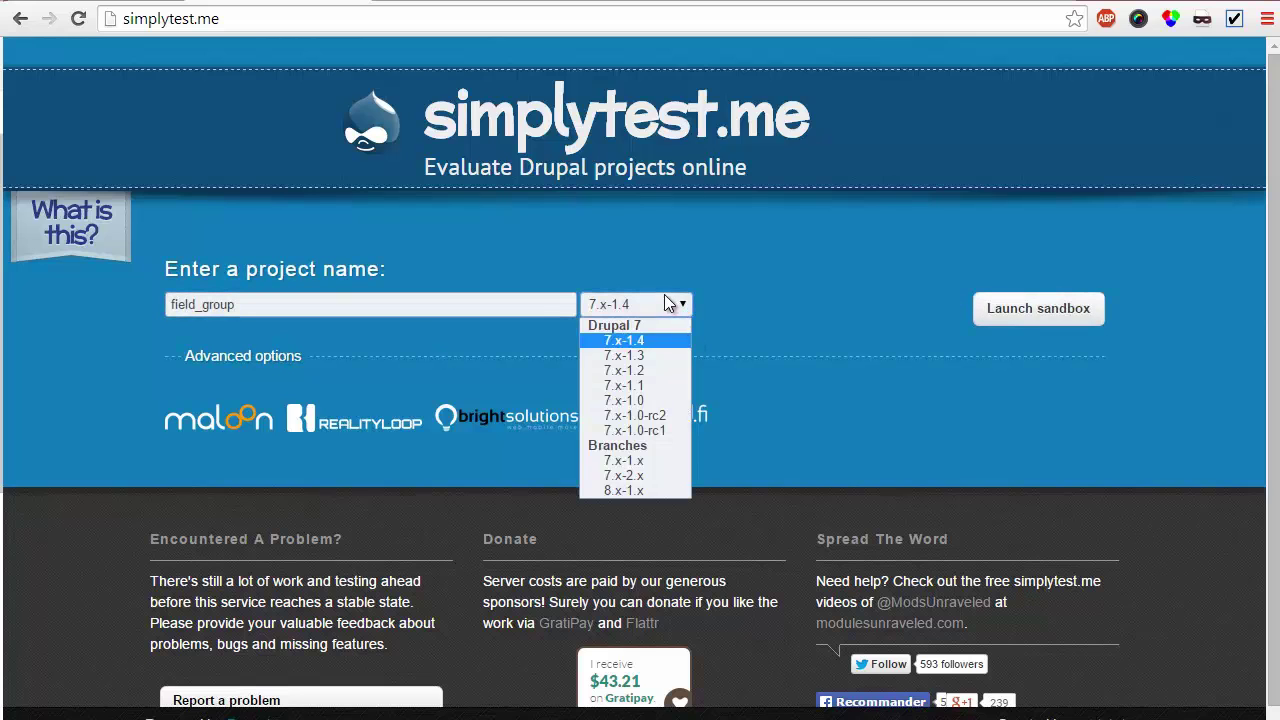
click(636, 491)
click(1058, 306)
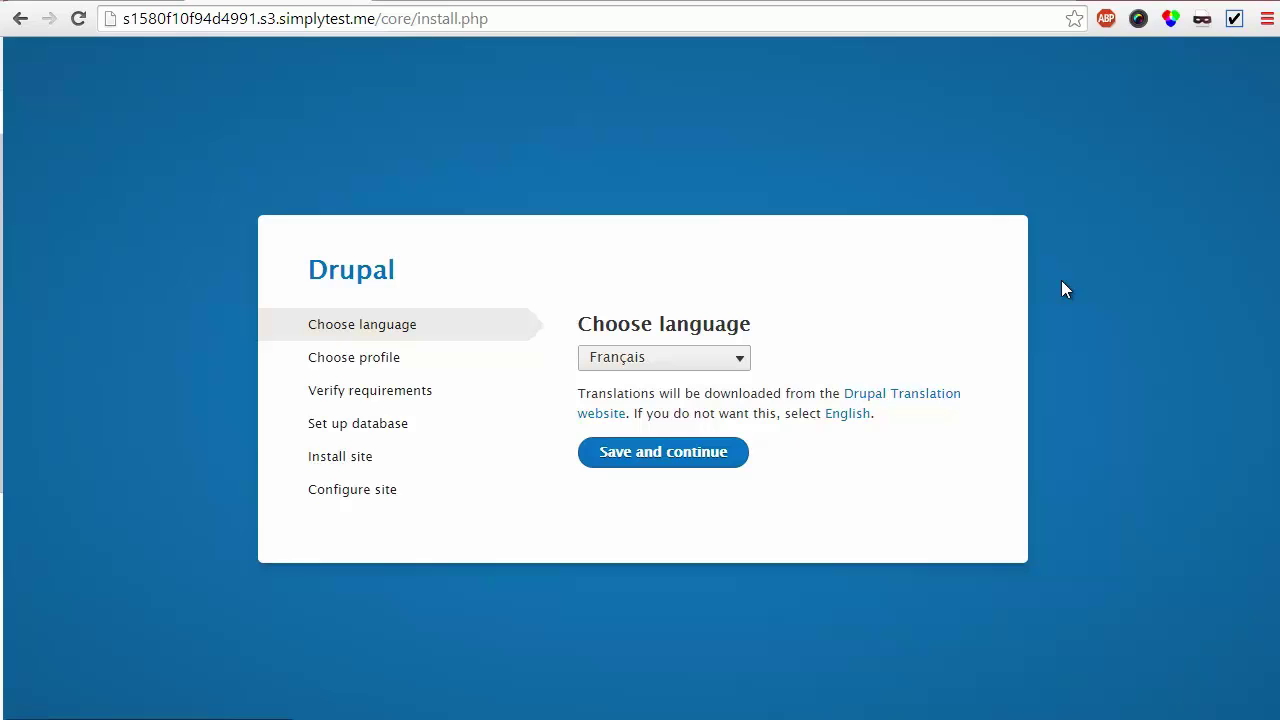
Glance at the localize.drupal.org translations tab, then continue the installer in Français
click(655, 455)
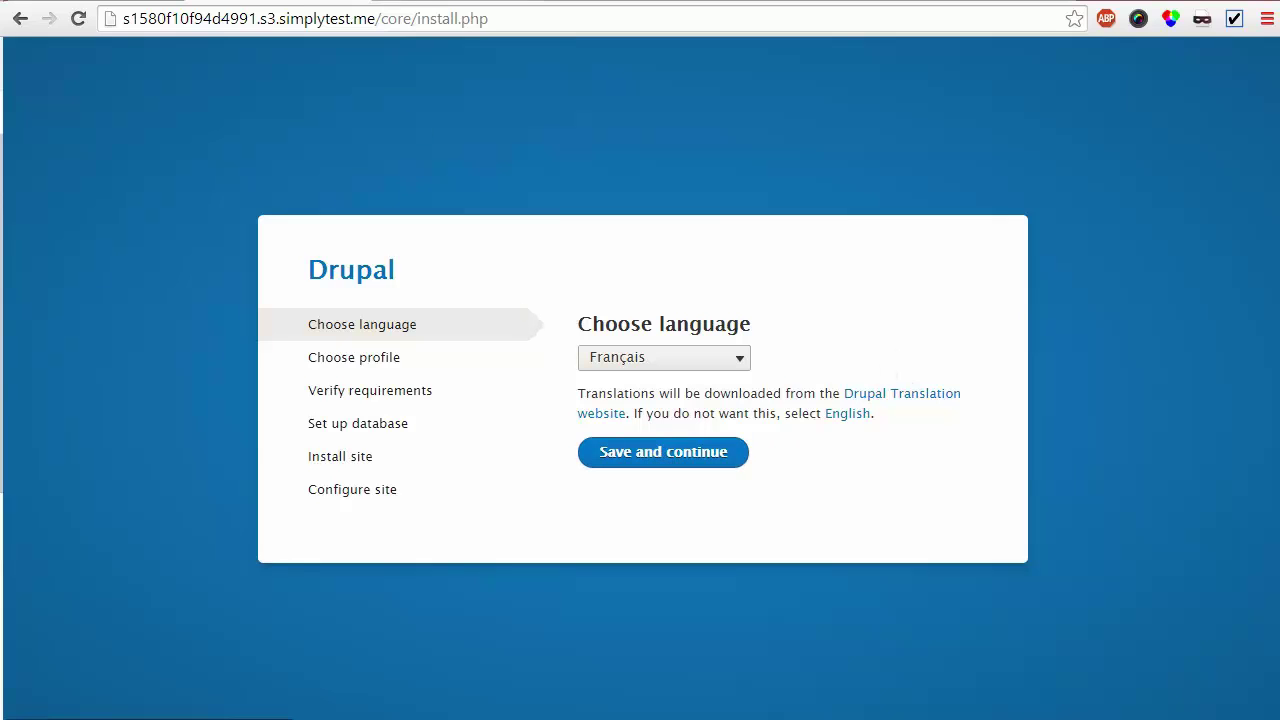
click(418, 1)
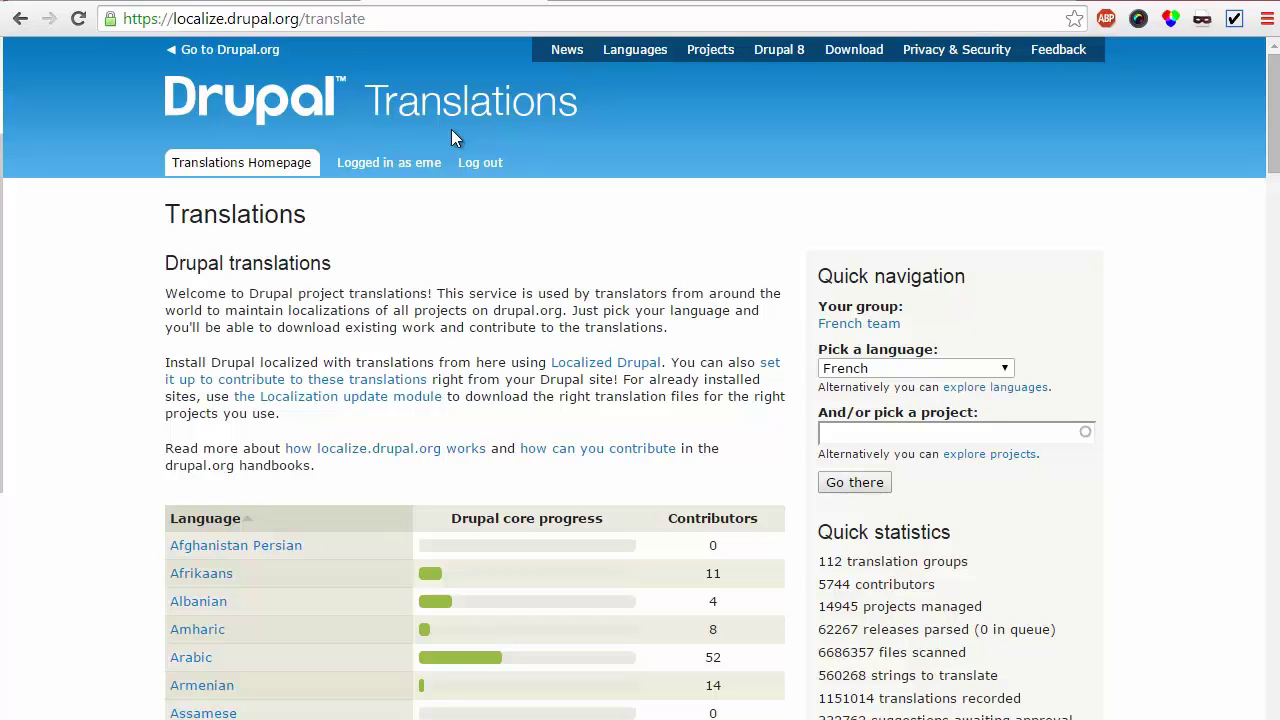
click(248, 1)
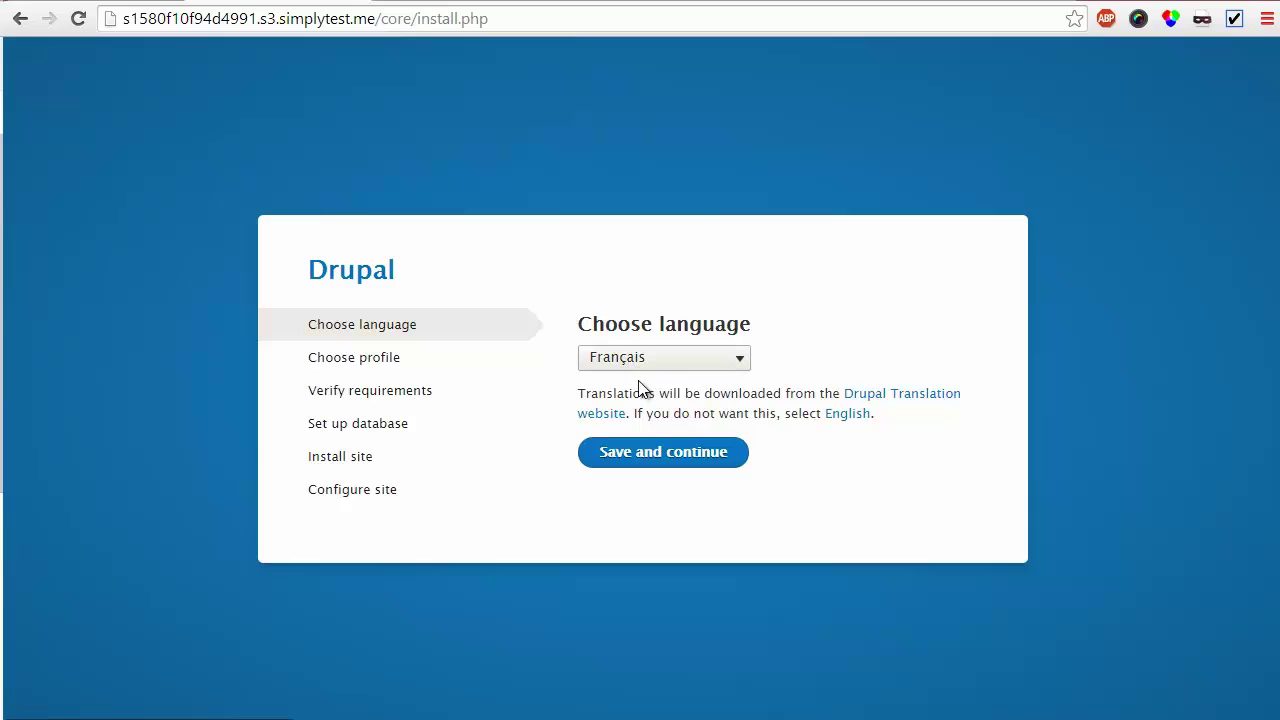
click(660, 455)
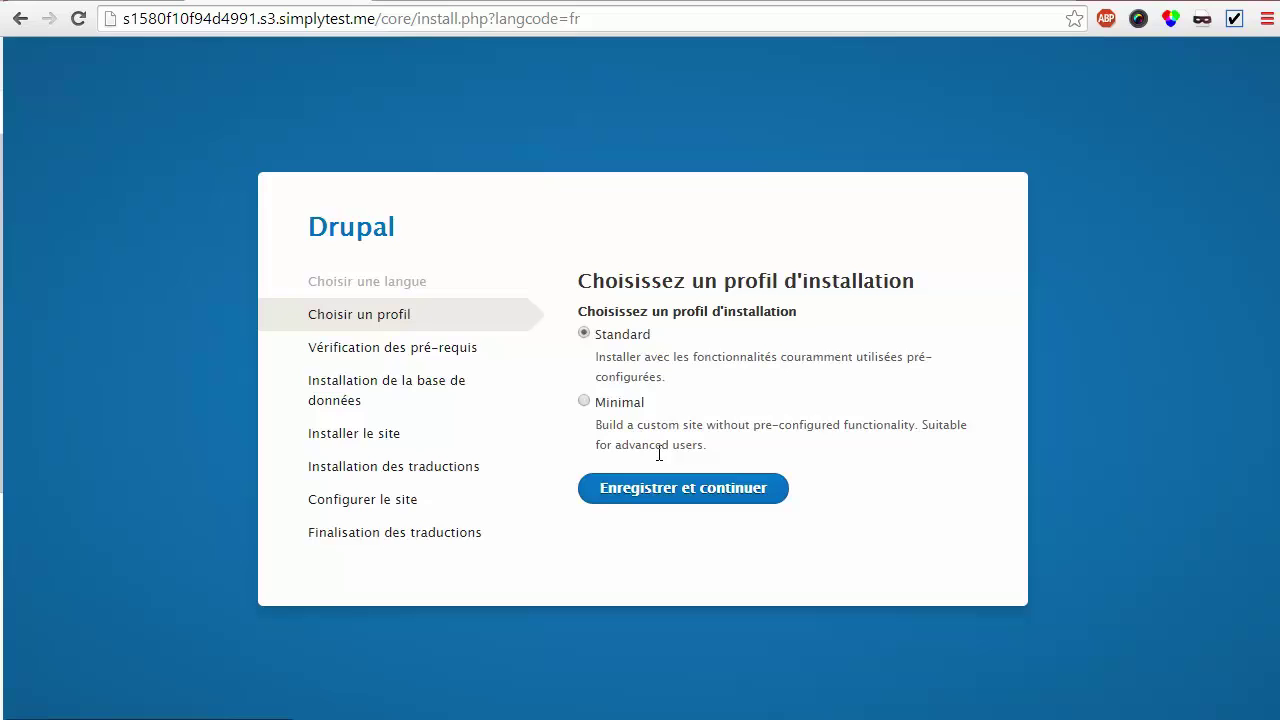
Accept the Standard profile and submit the database settings to begin installing
click(657, 495)
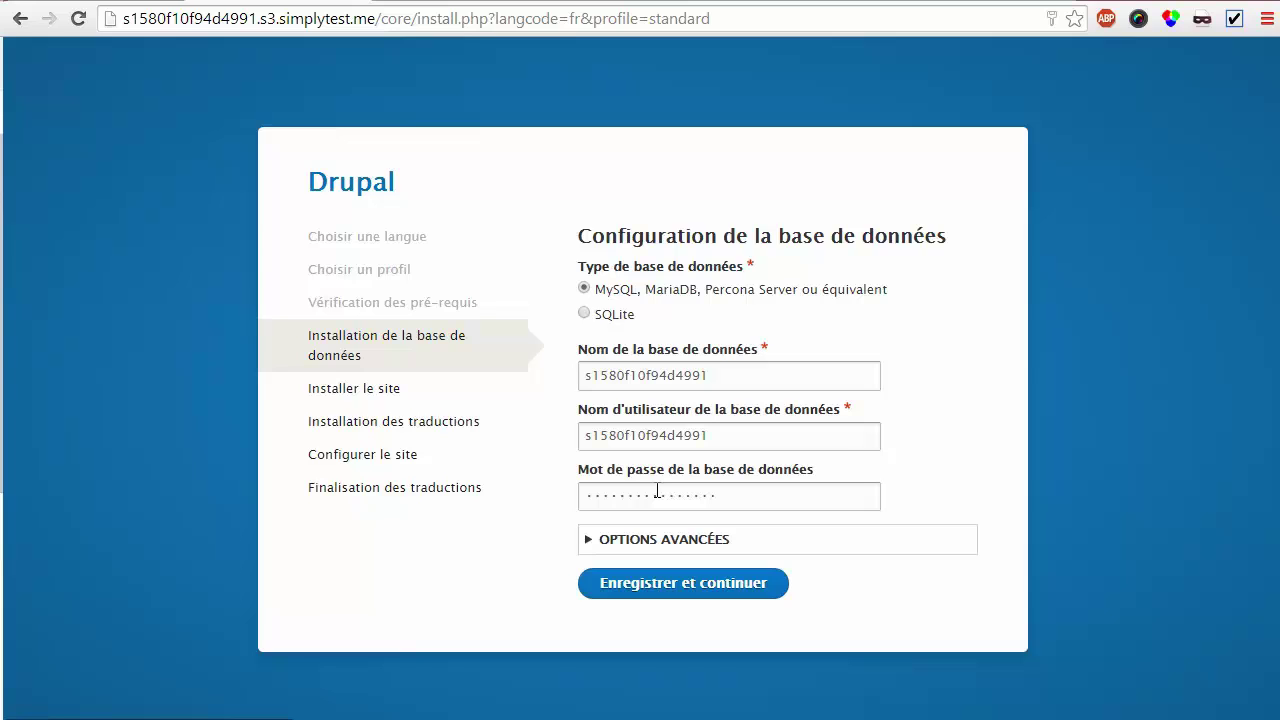
click(680, 582)
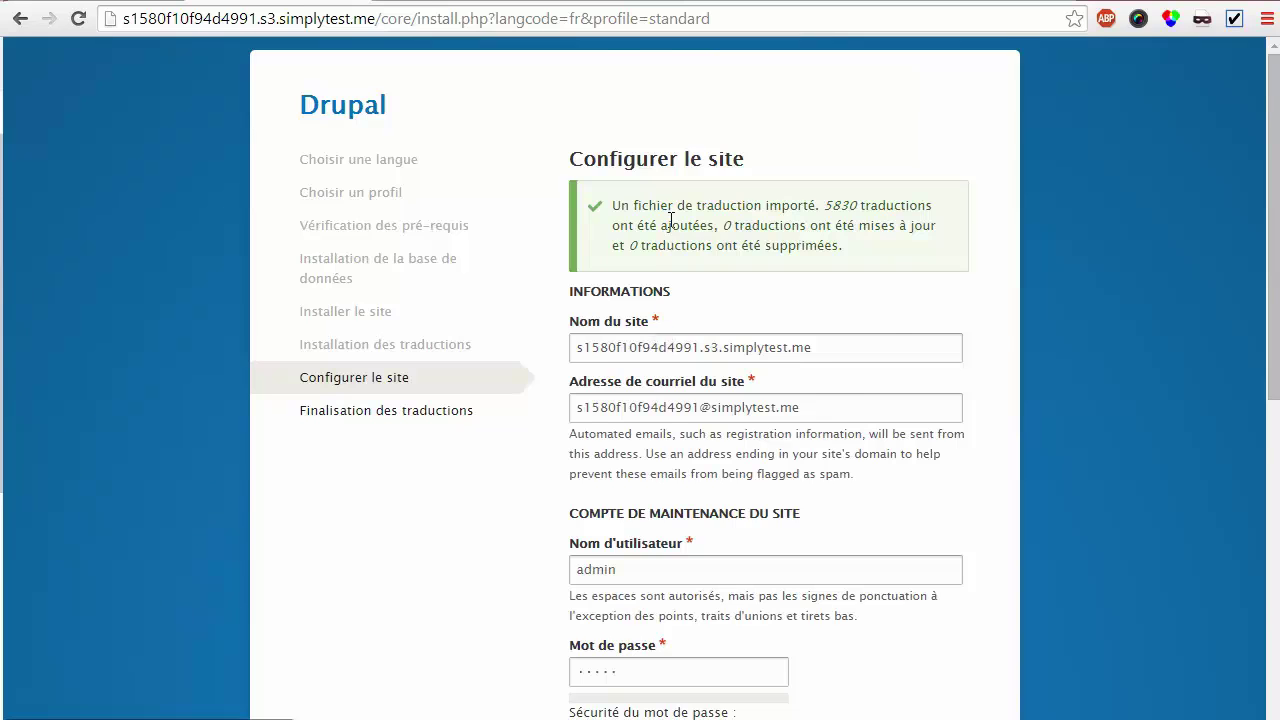
Name the site 'Mon site' and enter the site e-mail address
scroll(670, 226, down, 1)
drag(830, 248, 493, 217)
text(Mon site)
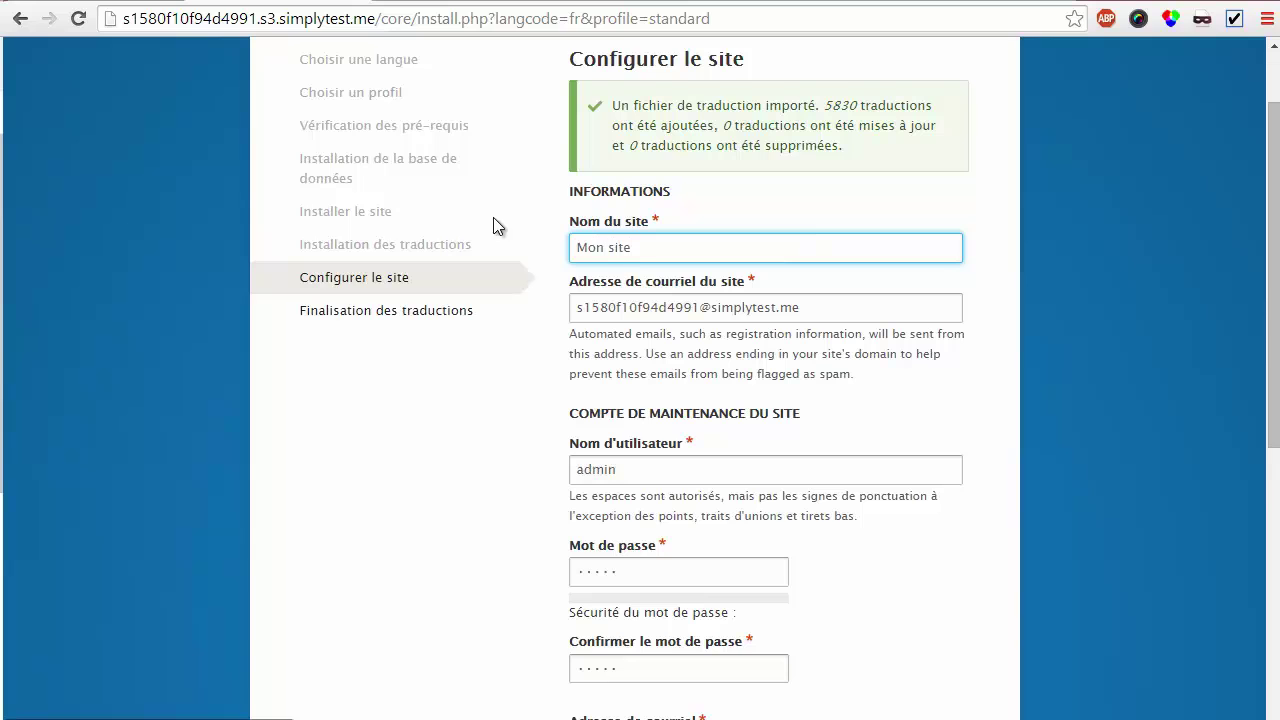
key(Tab)
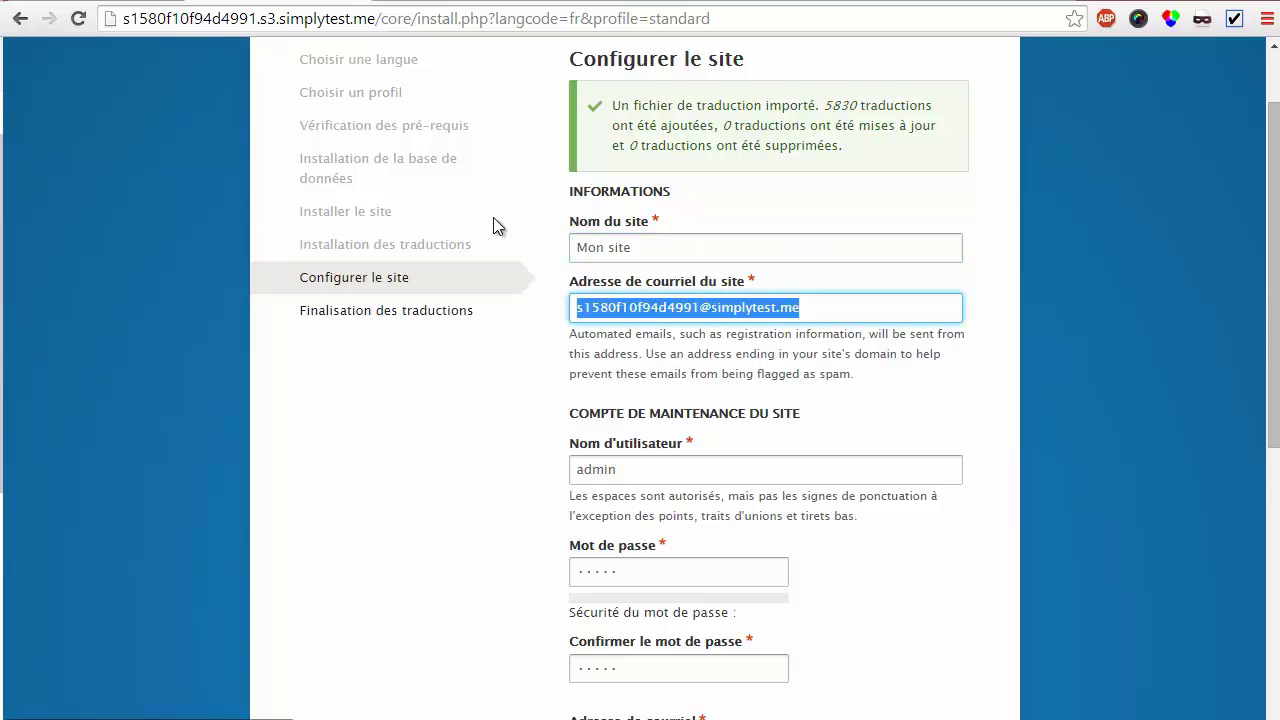
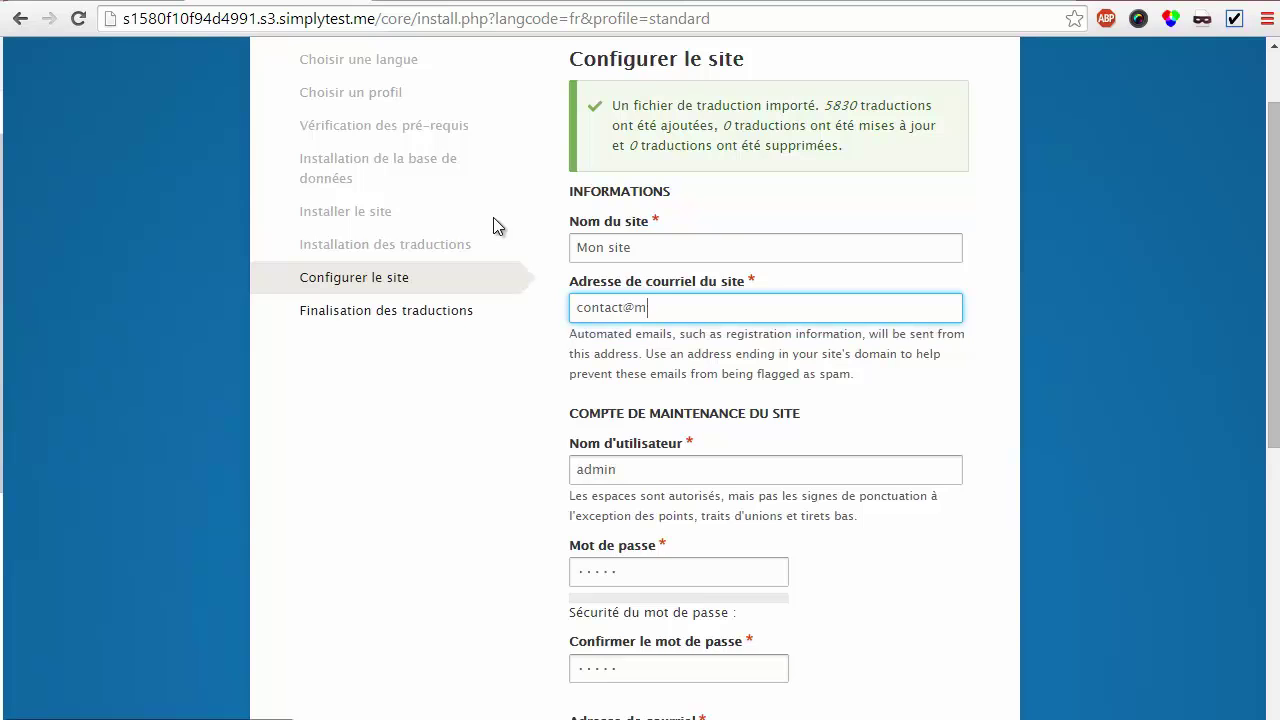
Review the admin maintenance username and leave automatic update checking enabled
scroll(634, 429, down, 1)
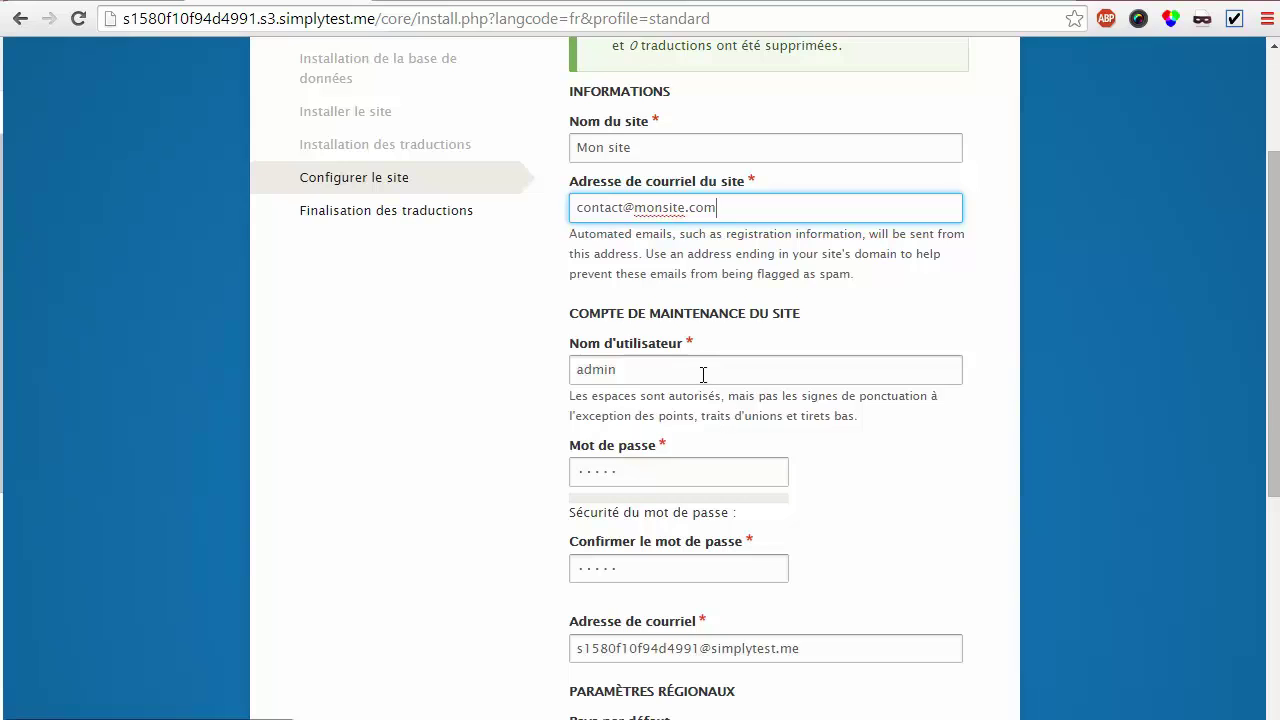
drag(631, 369, 565, 367)
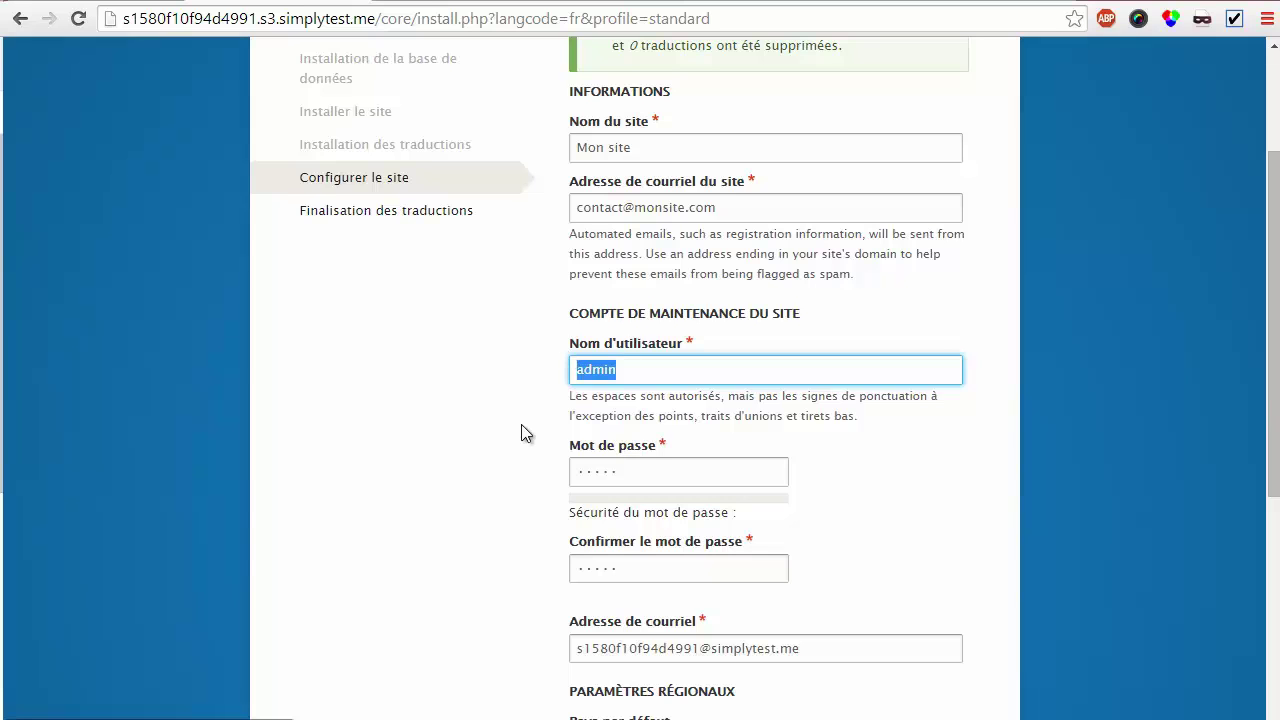
scroll(531, 421, down, 1)
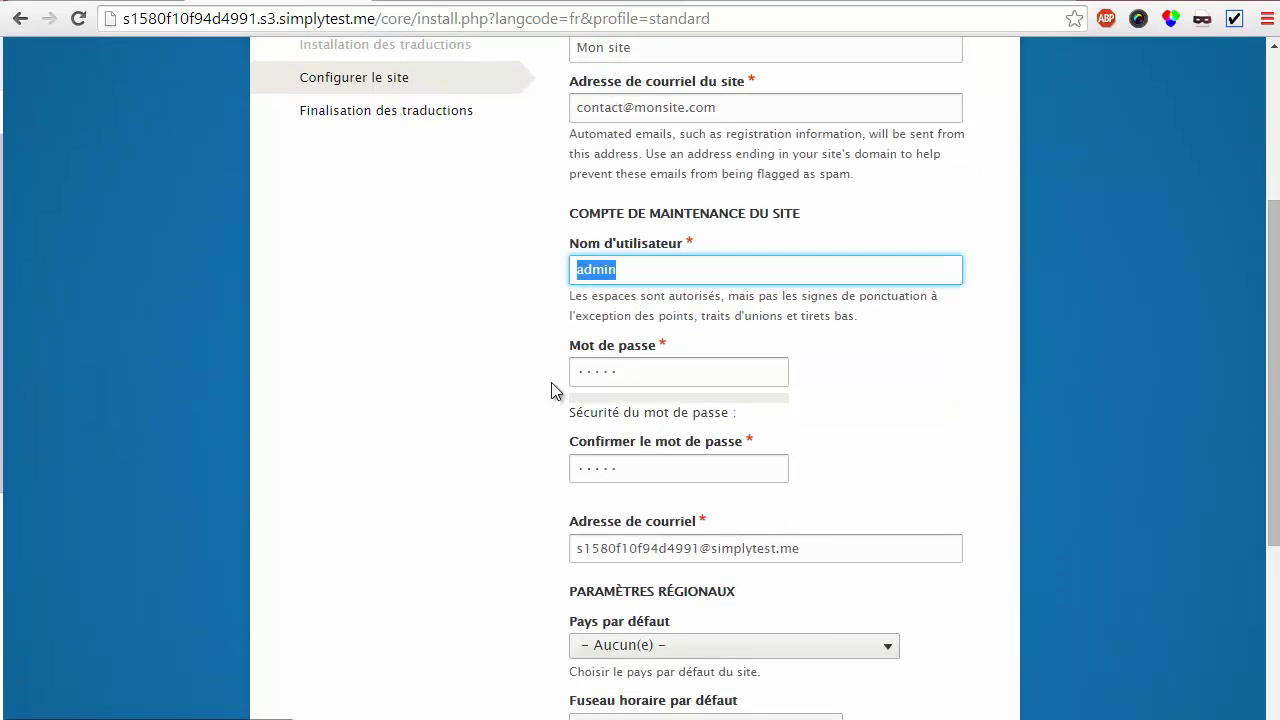
scroll(556, 390, down, 3)
click(673, 571)
click(673, 571)
click(673, 571)
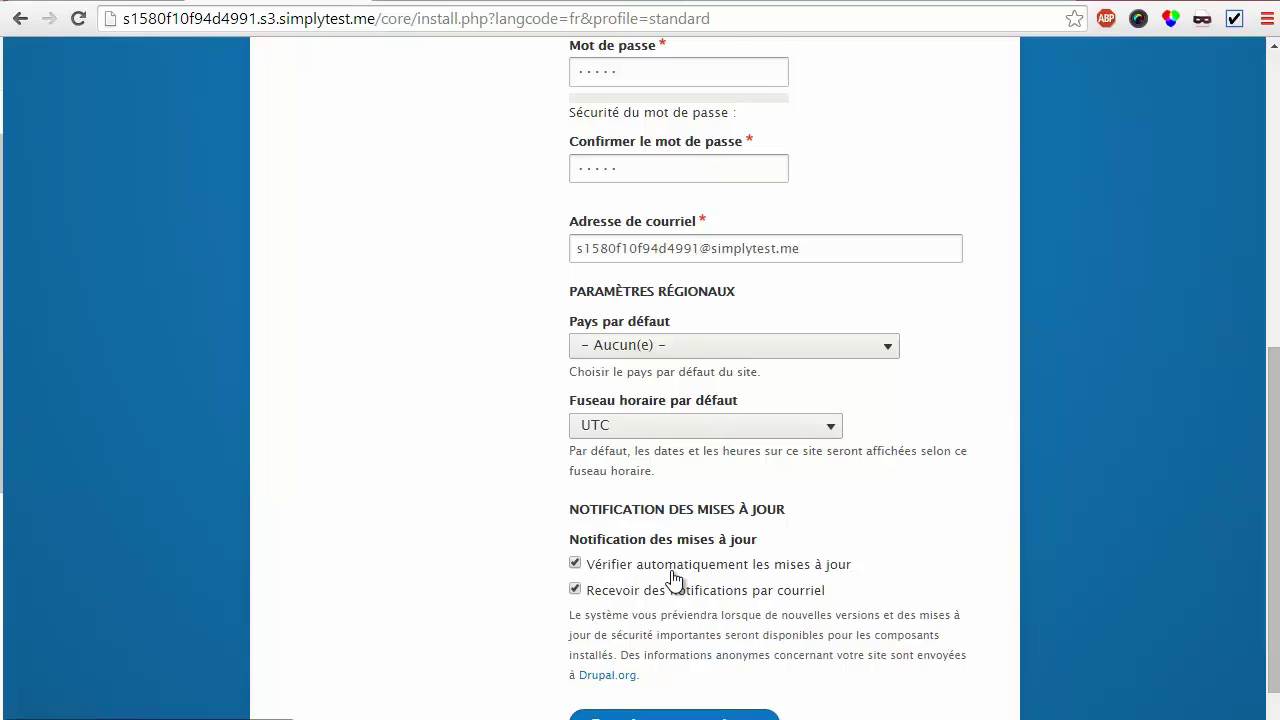
Set default country France and timezone Europe/Paris, then save to finish installing
scroll(673, 578, down, 1)
click(775, 285)
text(fr)
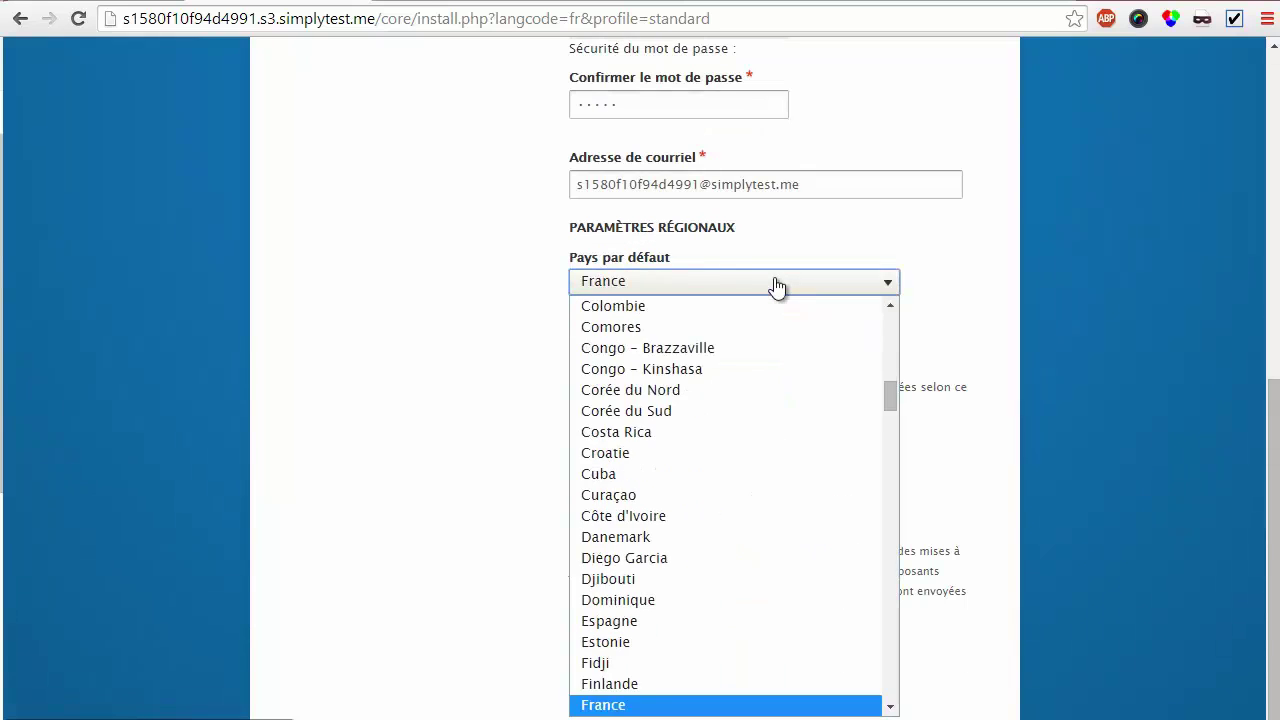
key(Return)
click(786, 360)
click(783, 362)
click(786, 362)
scroll(674, 202, up, 20)
click(674, 202)
click(677, 662)
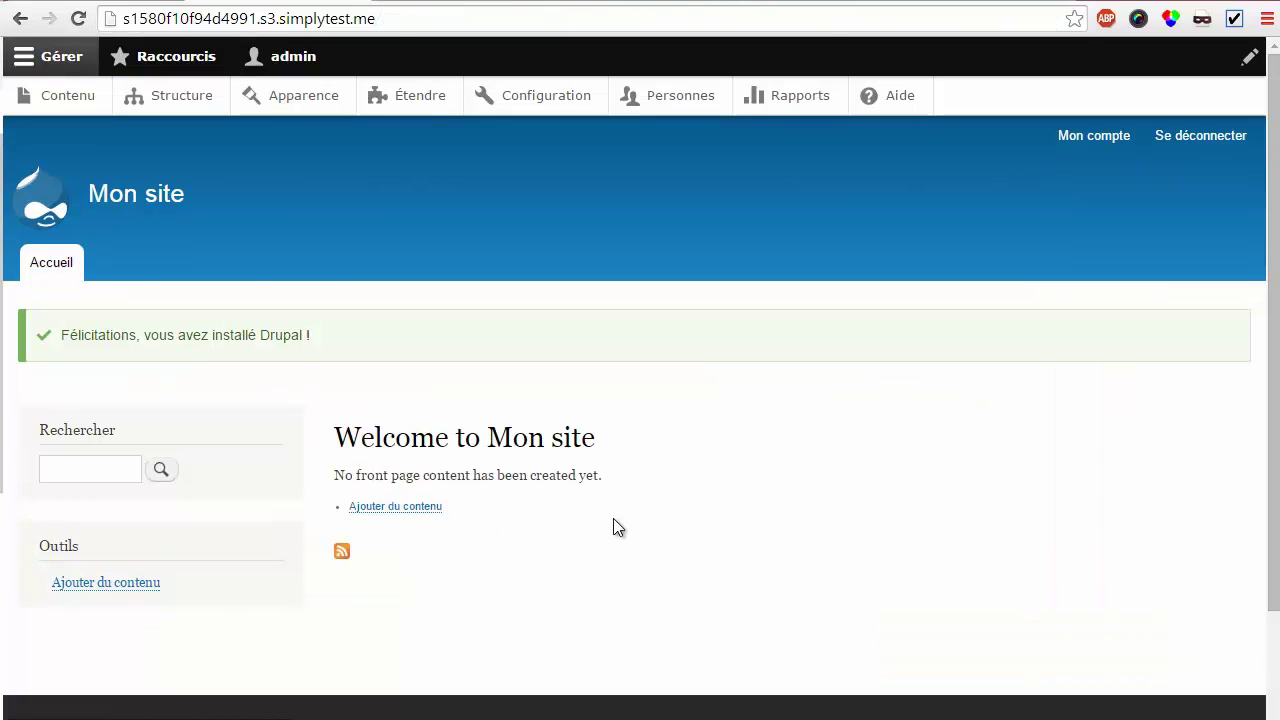
On the Étendre page, filter modules by 'field' and scroll to Field Group
click(431, 108)
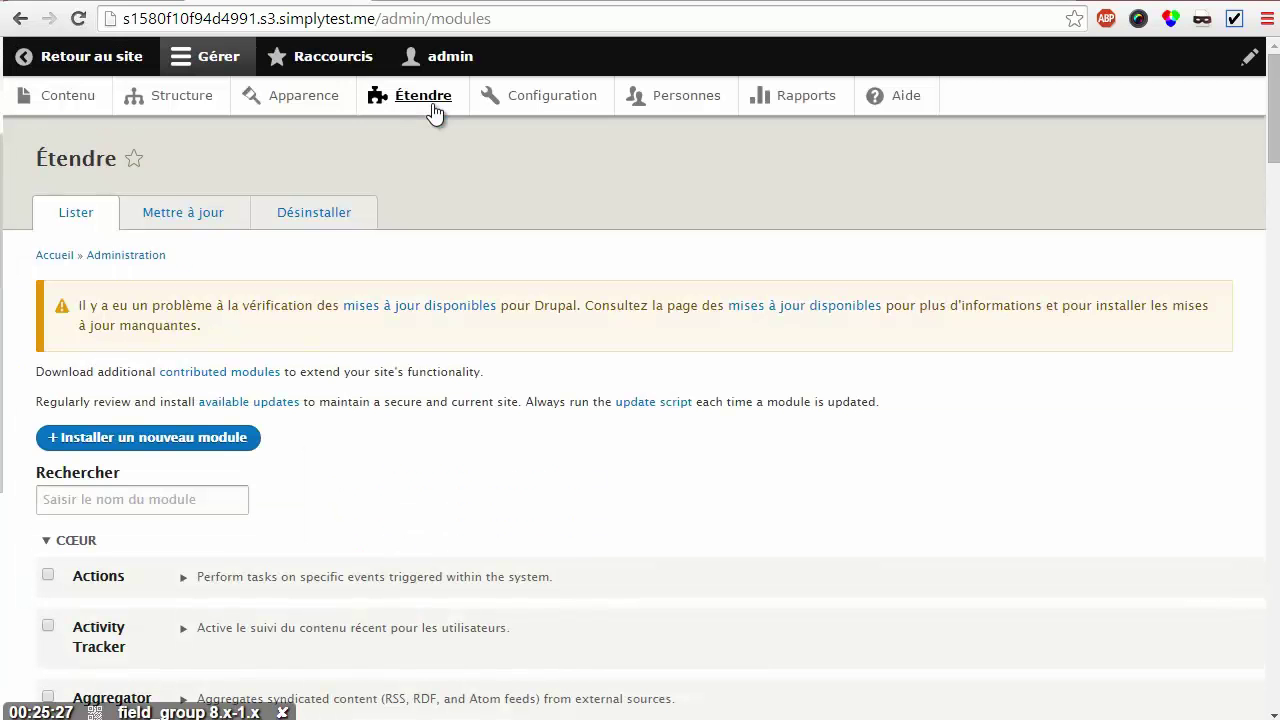
click(163, 500)
text(f)
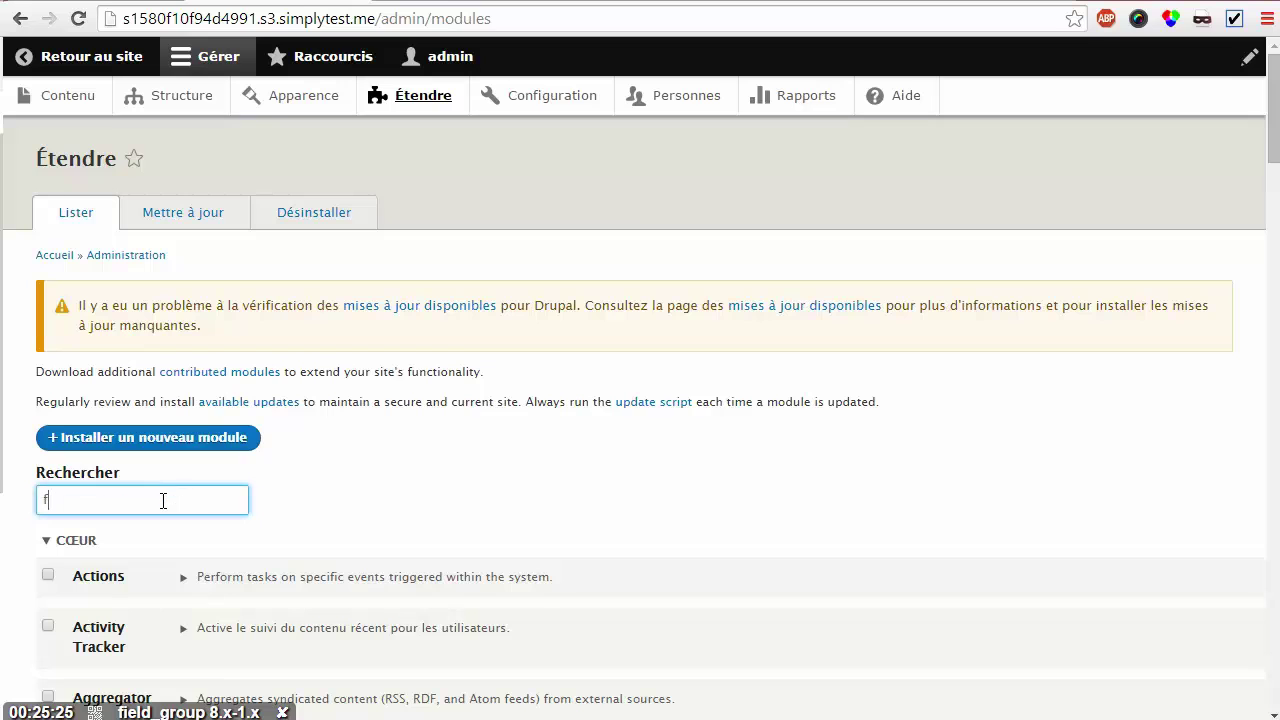
text(iedl)
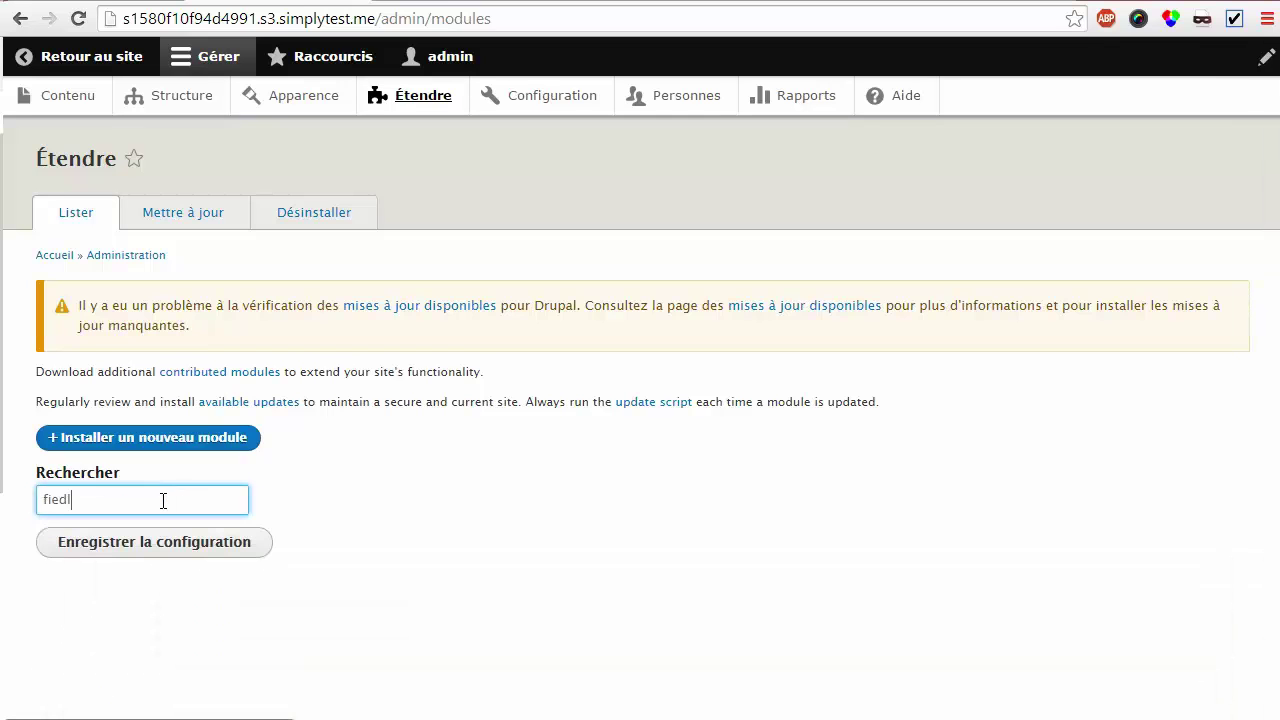
key(BackSpace)
key(BackSpace)
text(ld)
scroll(222, 415, down, 3)
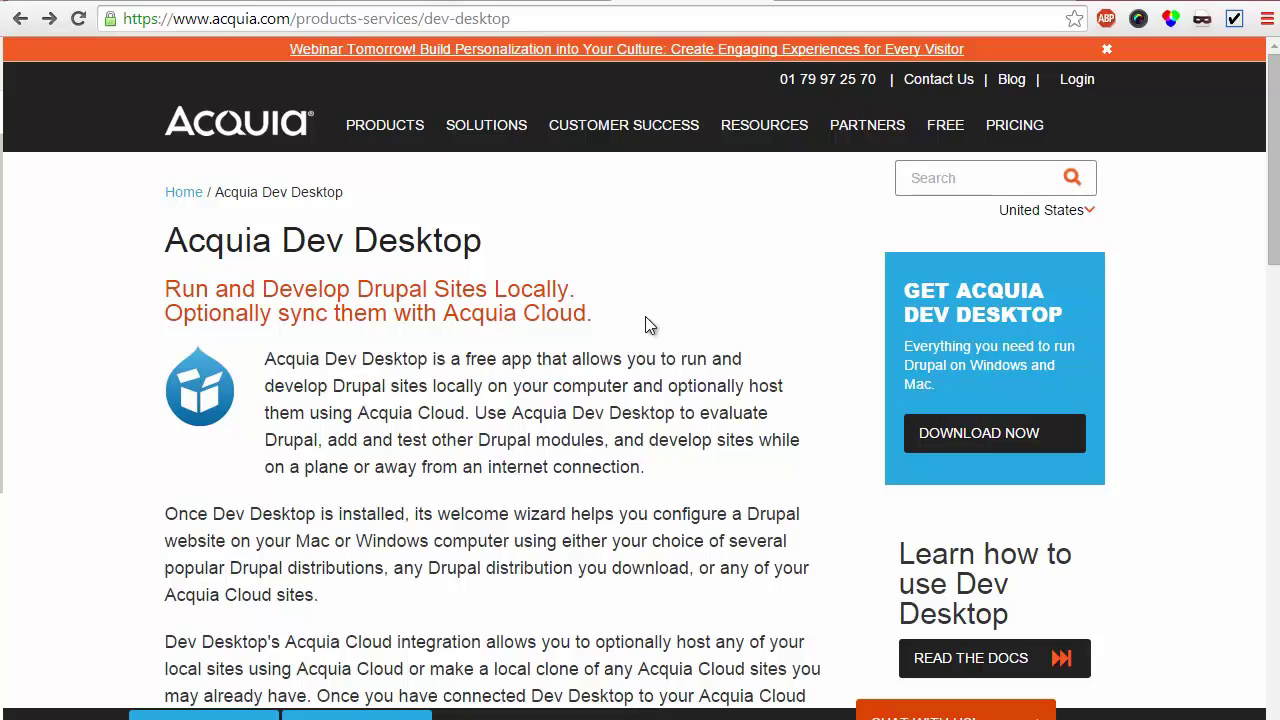
drag(969, 365, 932, 385)
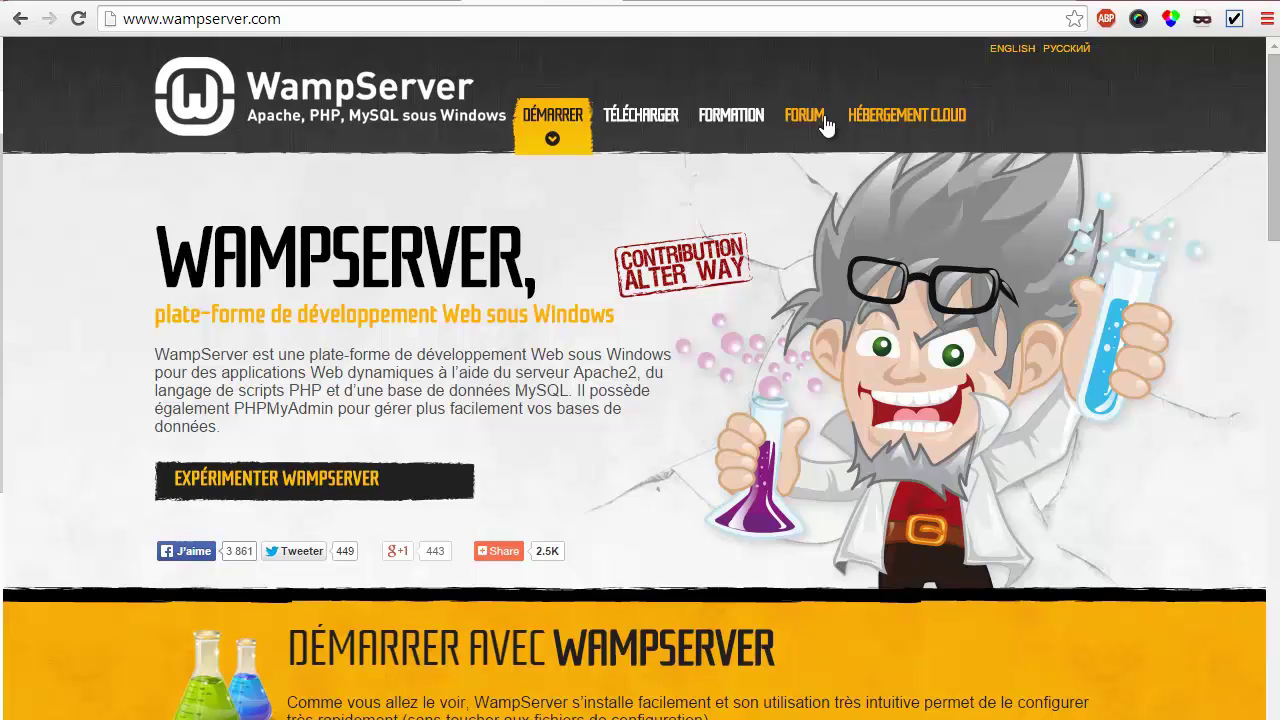
In WampServer's Téléchargements section, choose the WampServer 32 bits & PHP 5.5 2.5 download
click(643, 117)
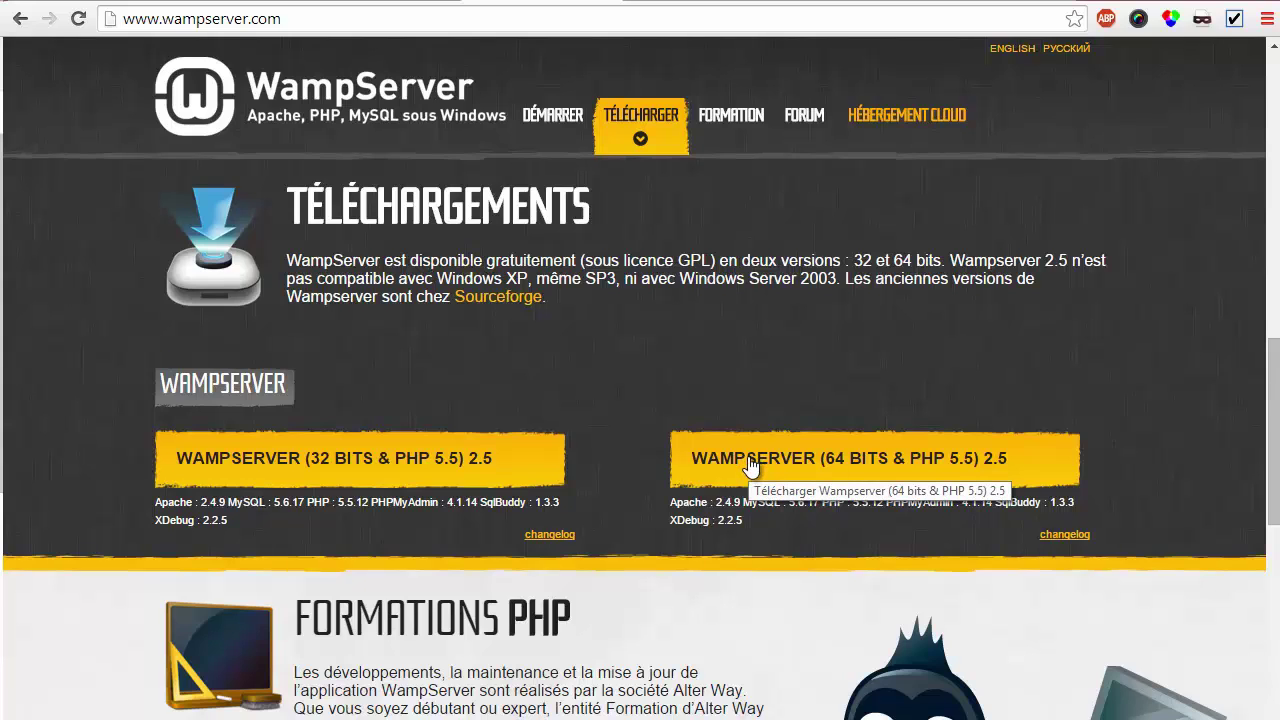
click(390, 463)
Download WampServer directly and install it to c:\wamp, accepting the licence, without a desktop icon
click(401, 216)
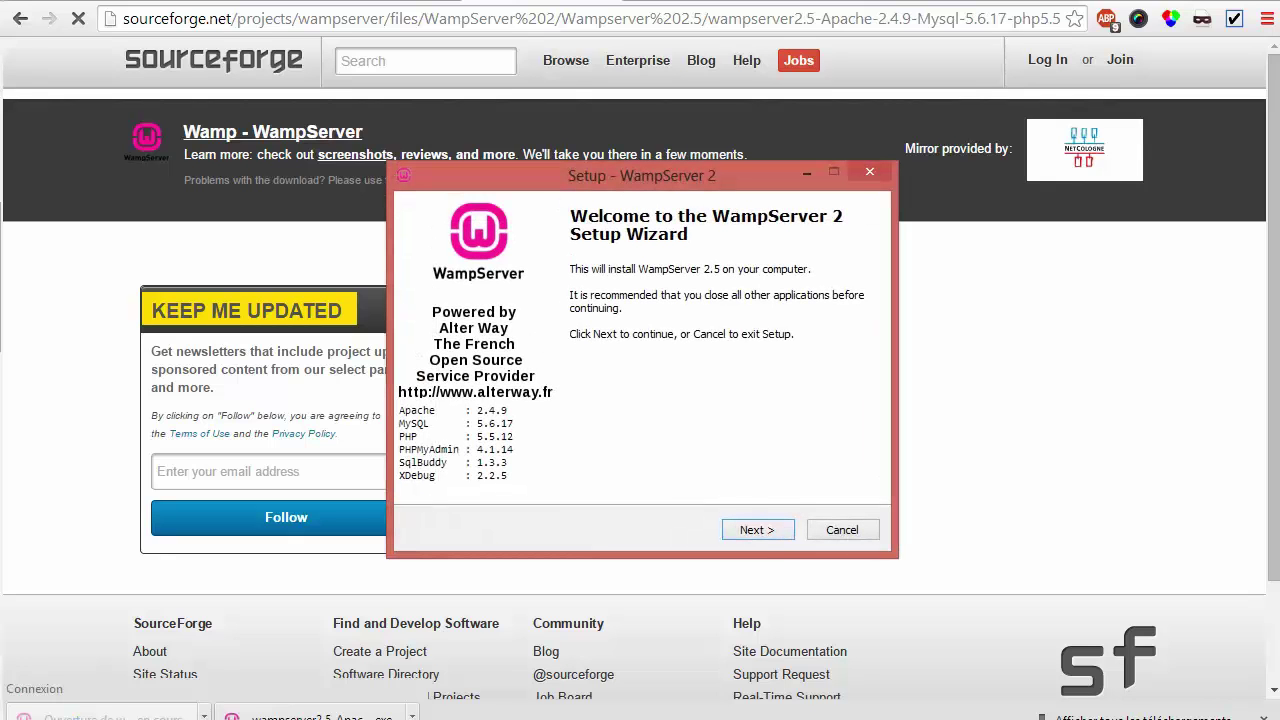
click(758, 531)
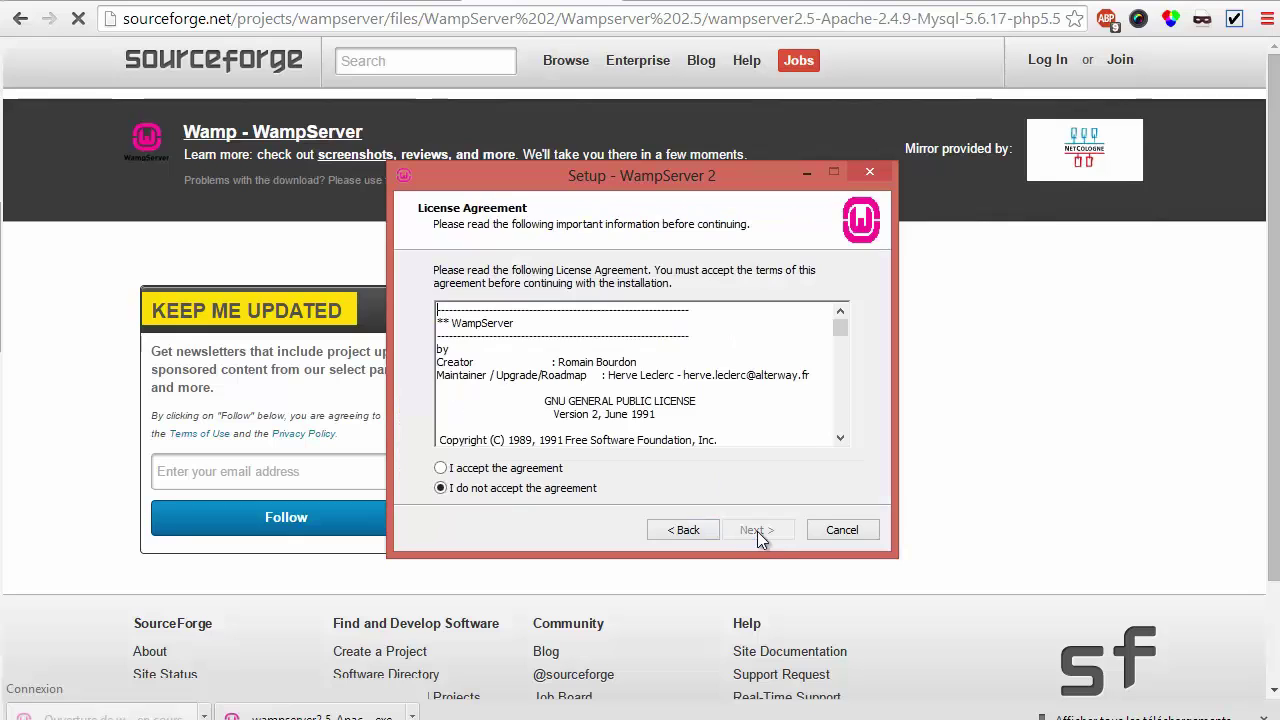
click(441, 468)
click(758, 531)
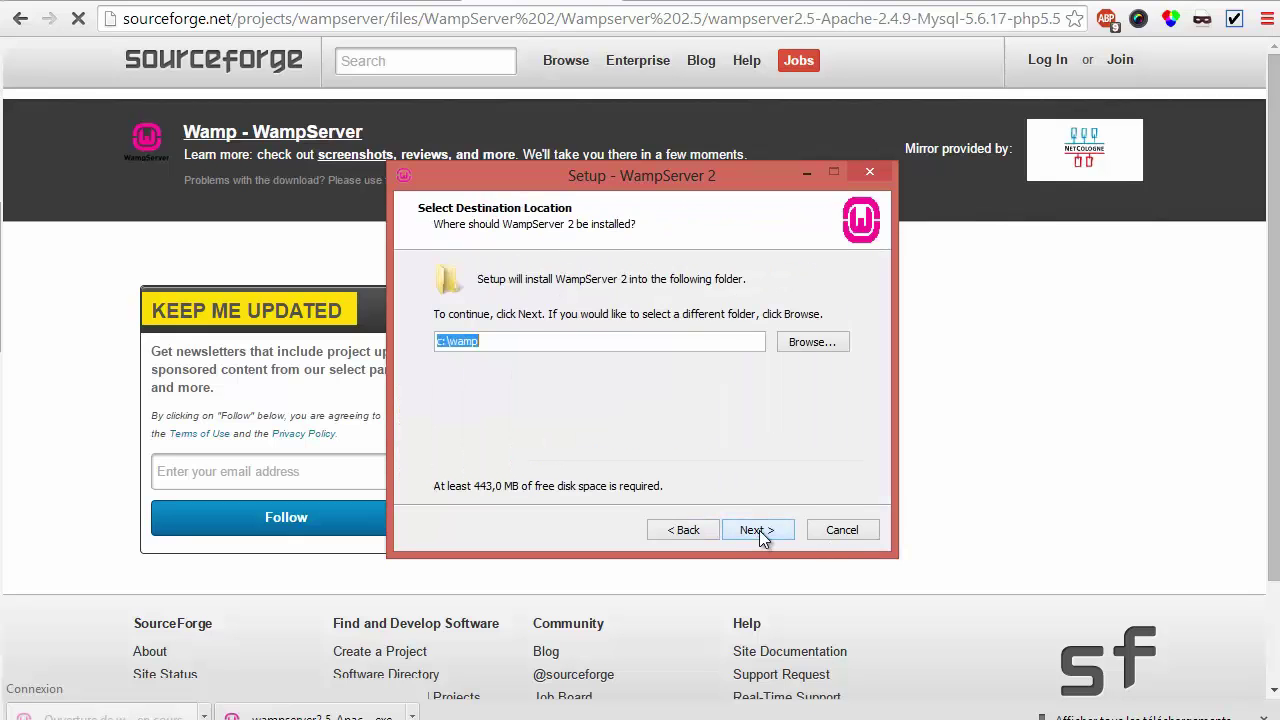
click(758, 531)
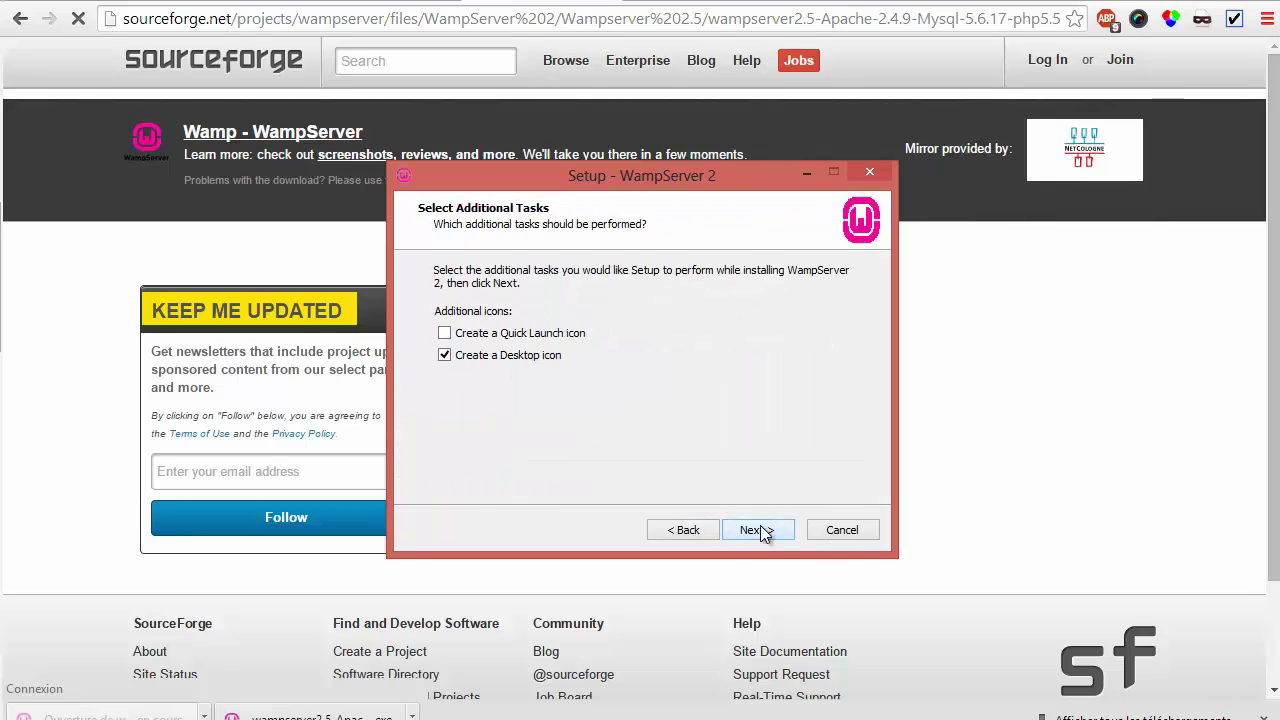
click(744, 537)
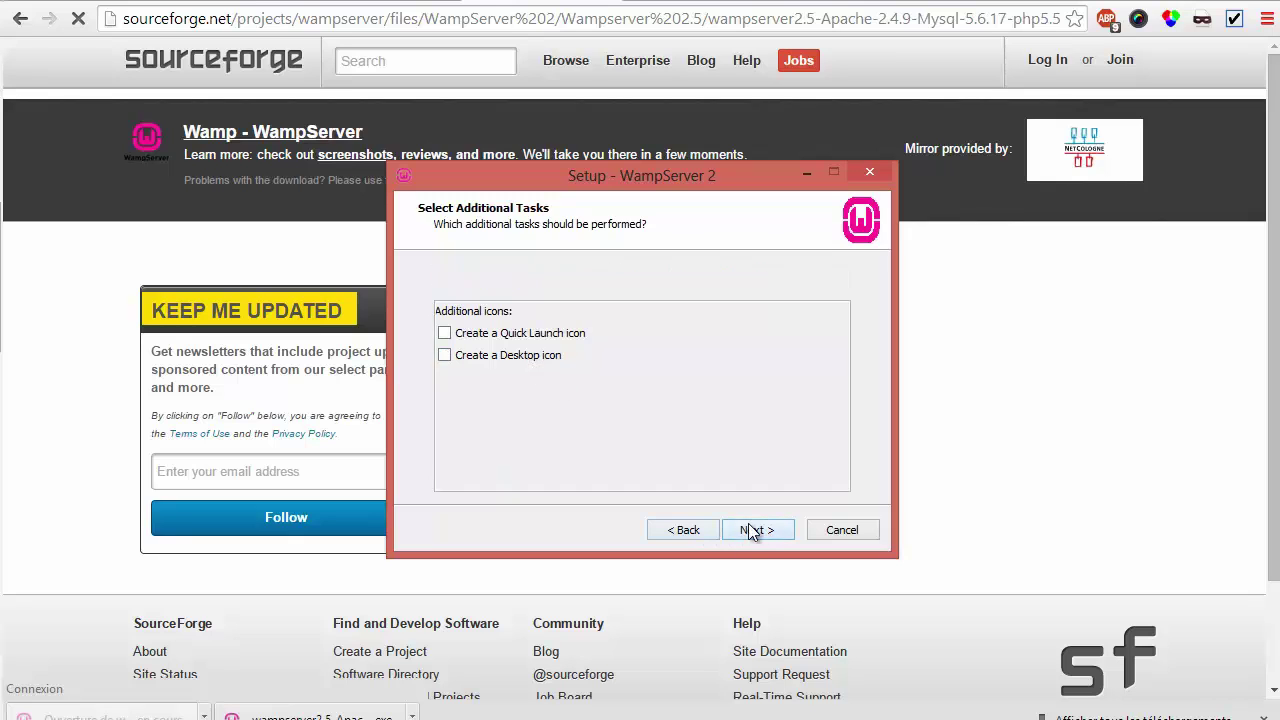
click(754, 537)
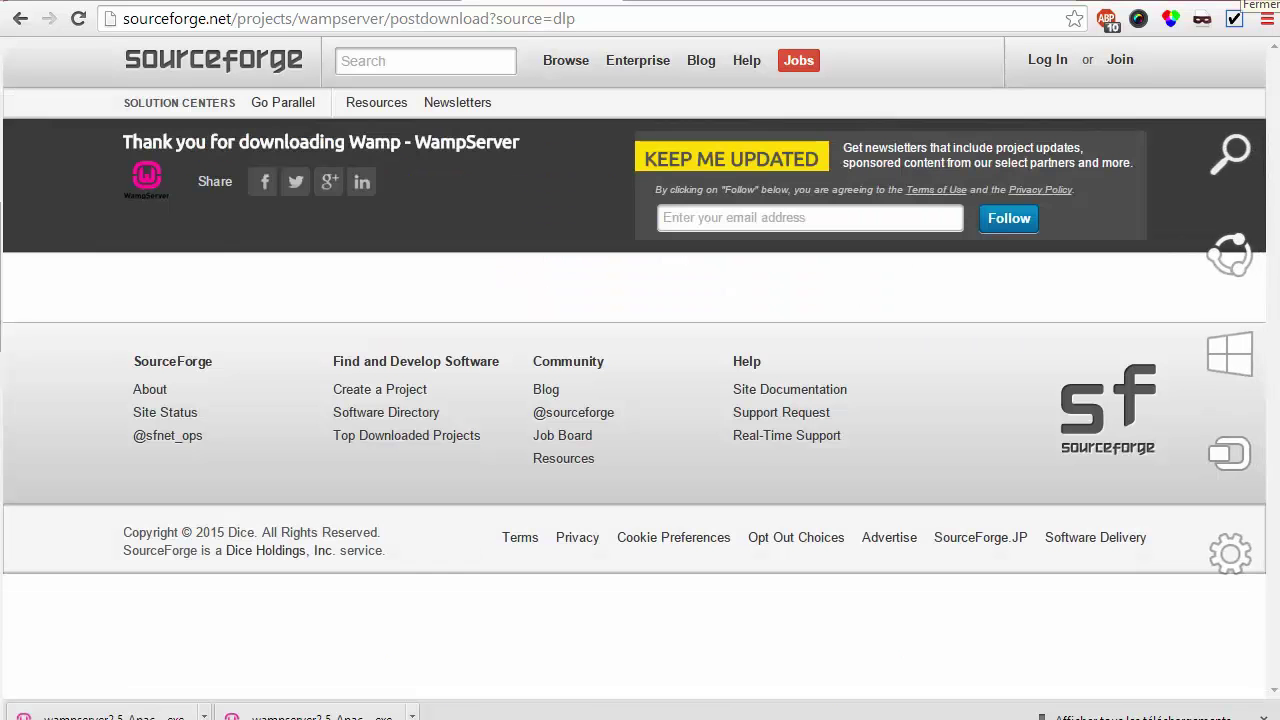
Search 'wamp' in Windows 8 to start WampServer64, then return to Chrome's address bar
mouse_move(1275, 5)
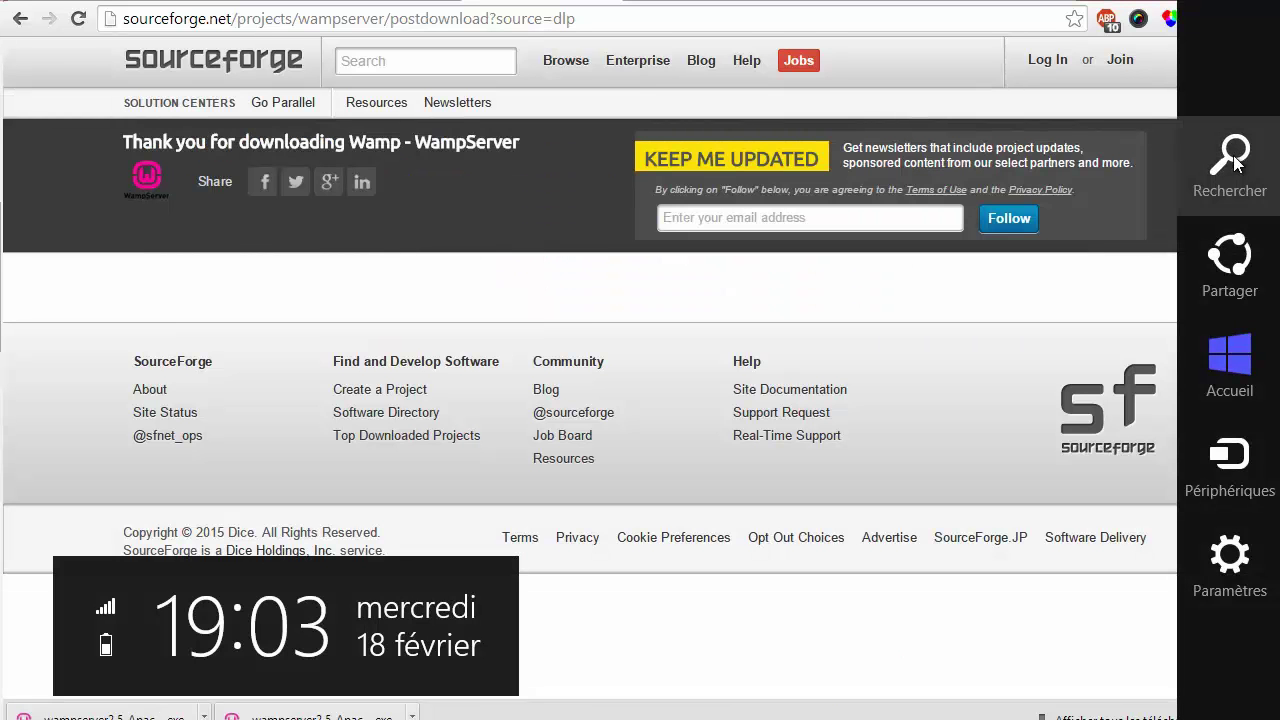
click(1237, 162)
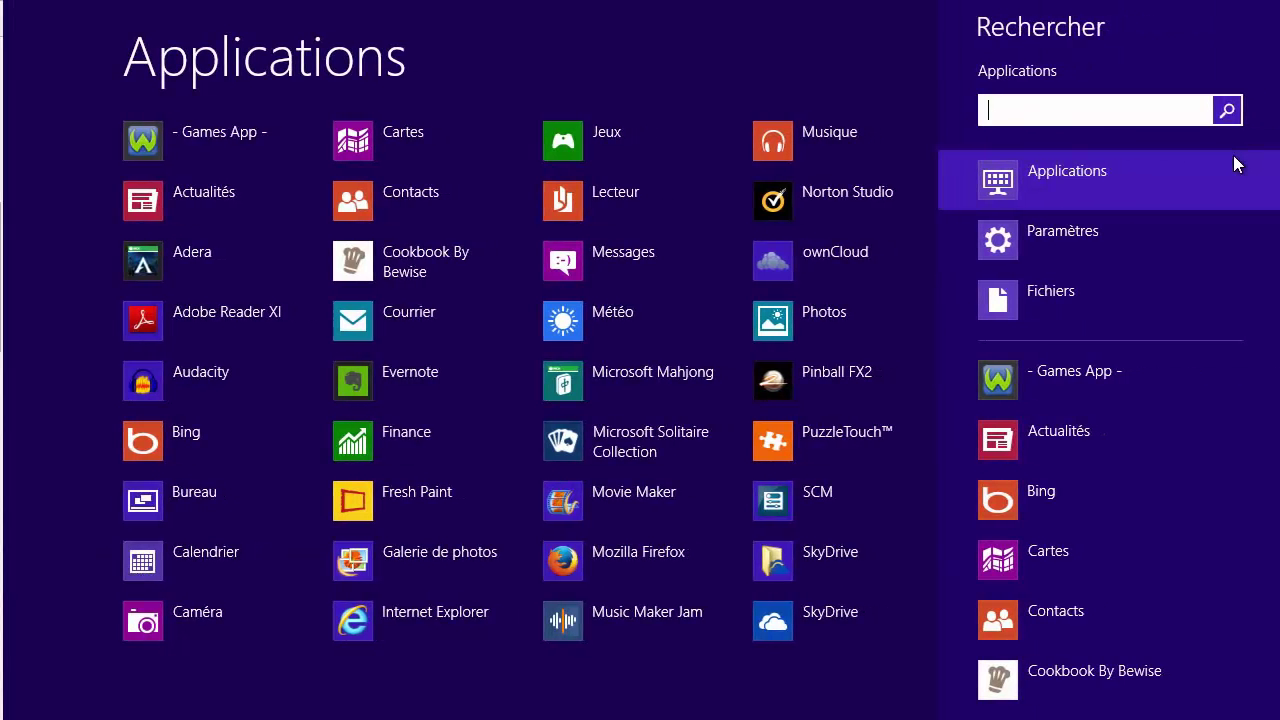
text(wamp)
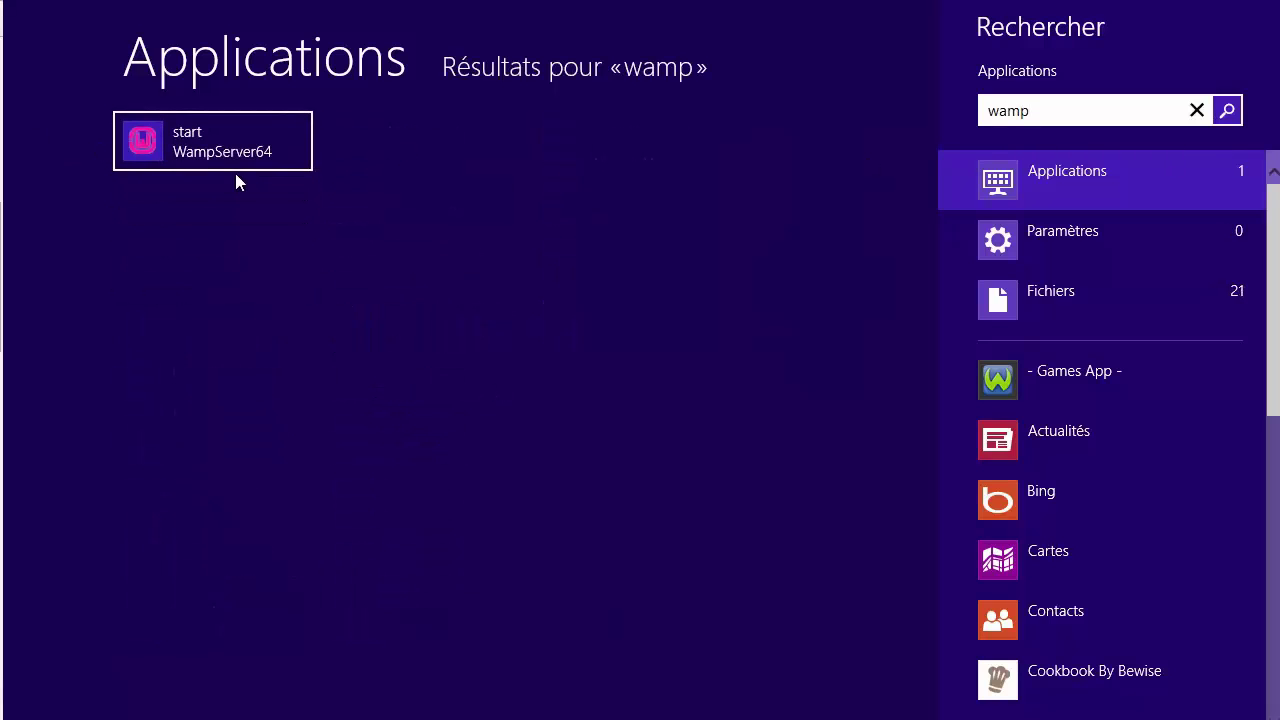
click(205, 132)
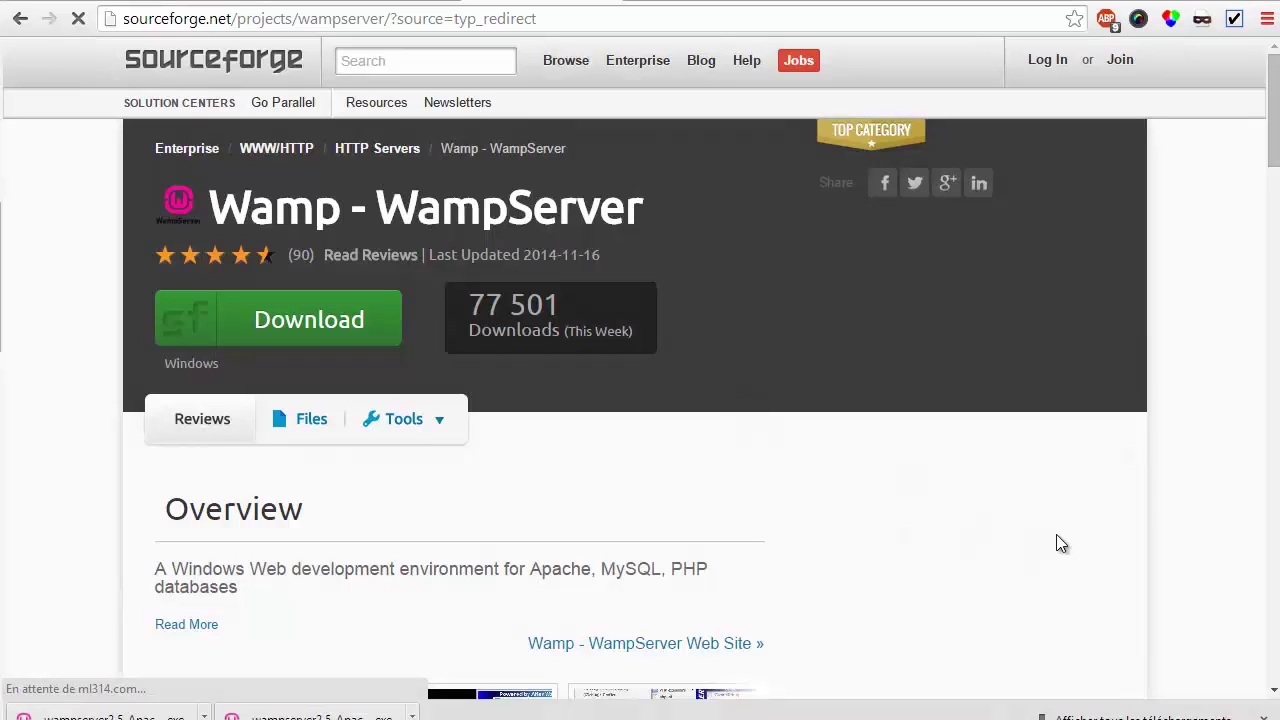
mouse_move(1050, 718)
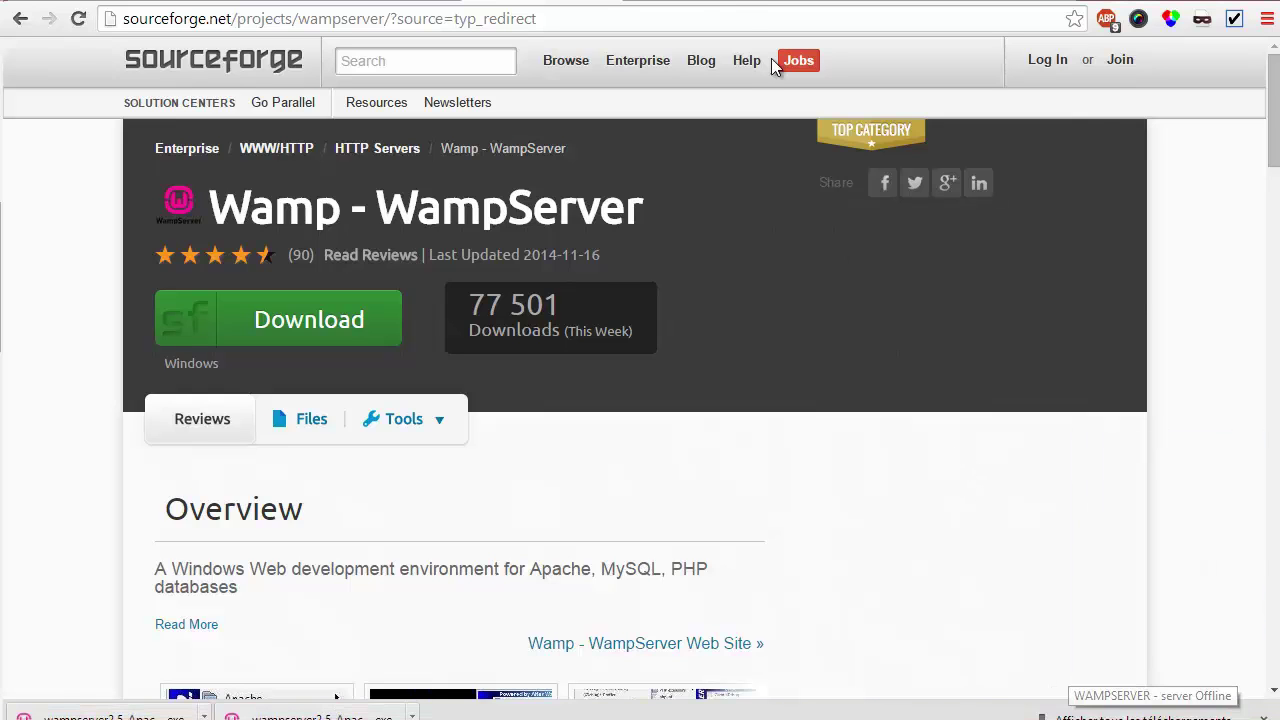
click(716, 12)
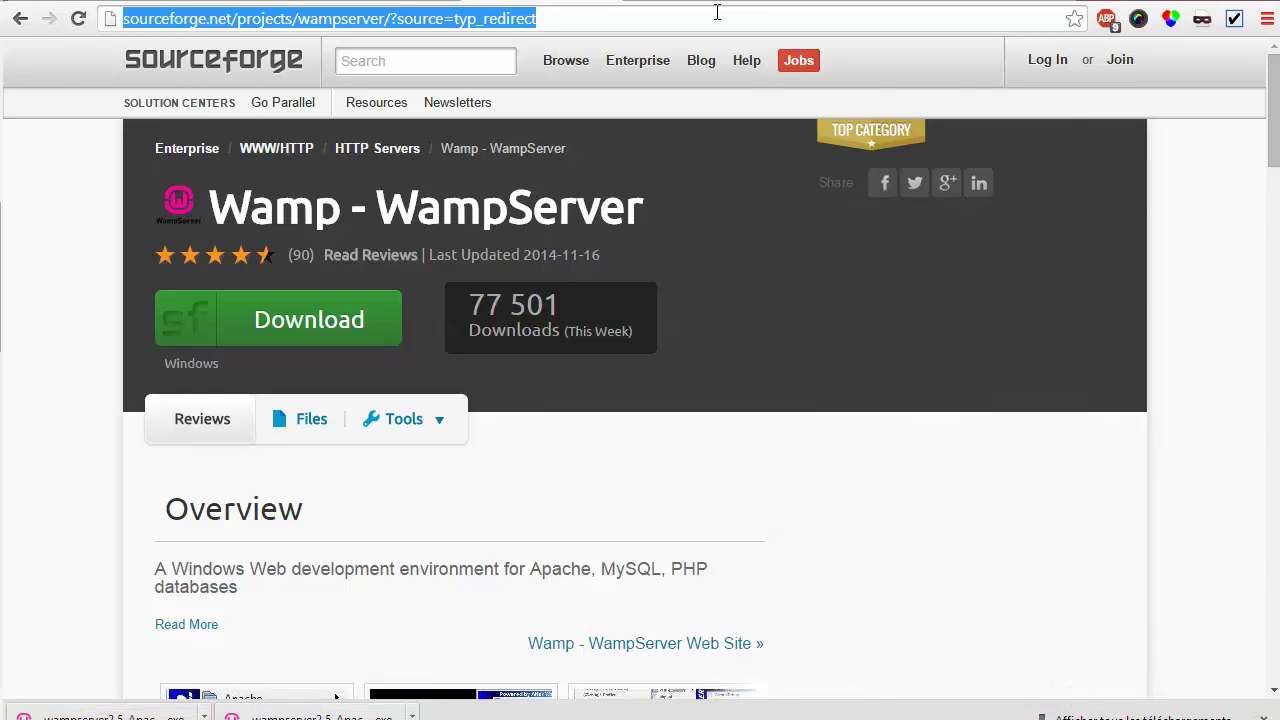
Load localhost to confirm WampServer is running, then reload the Drupal core project page
text(localhost)
key(Return)
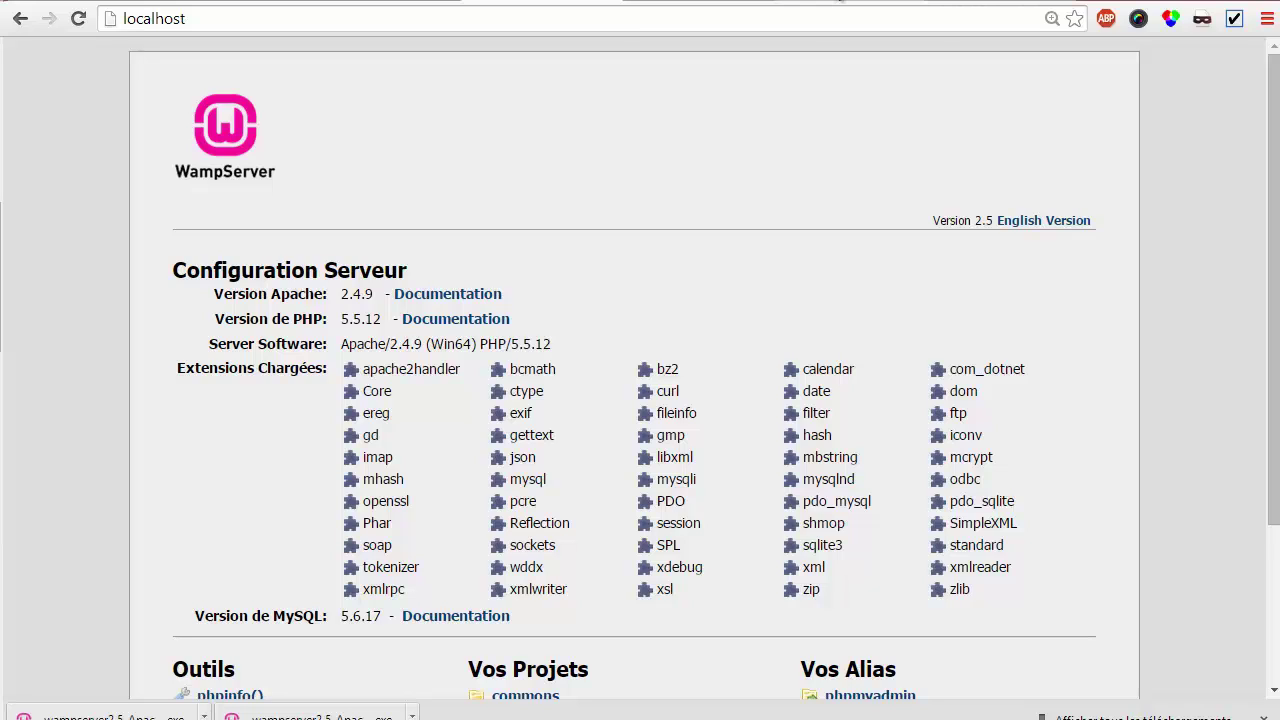
click(880, 0)
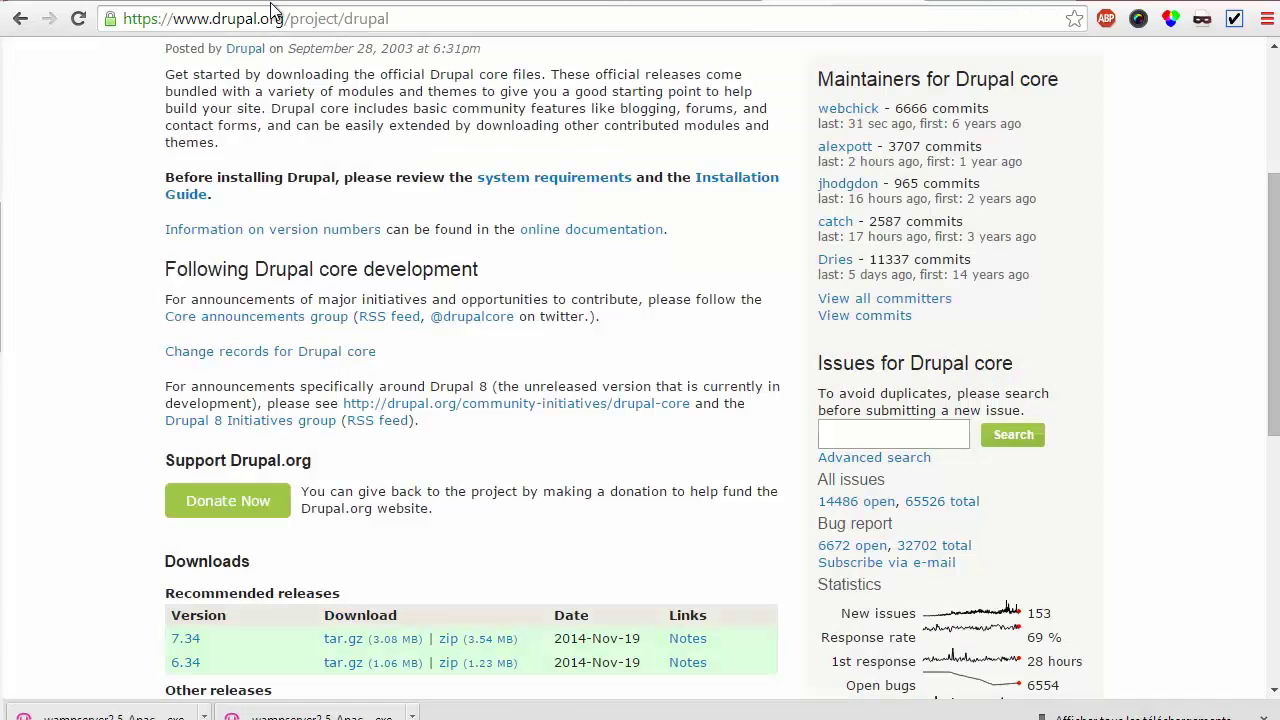
drag(289, 18, 432, 22)
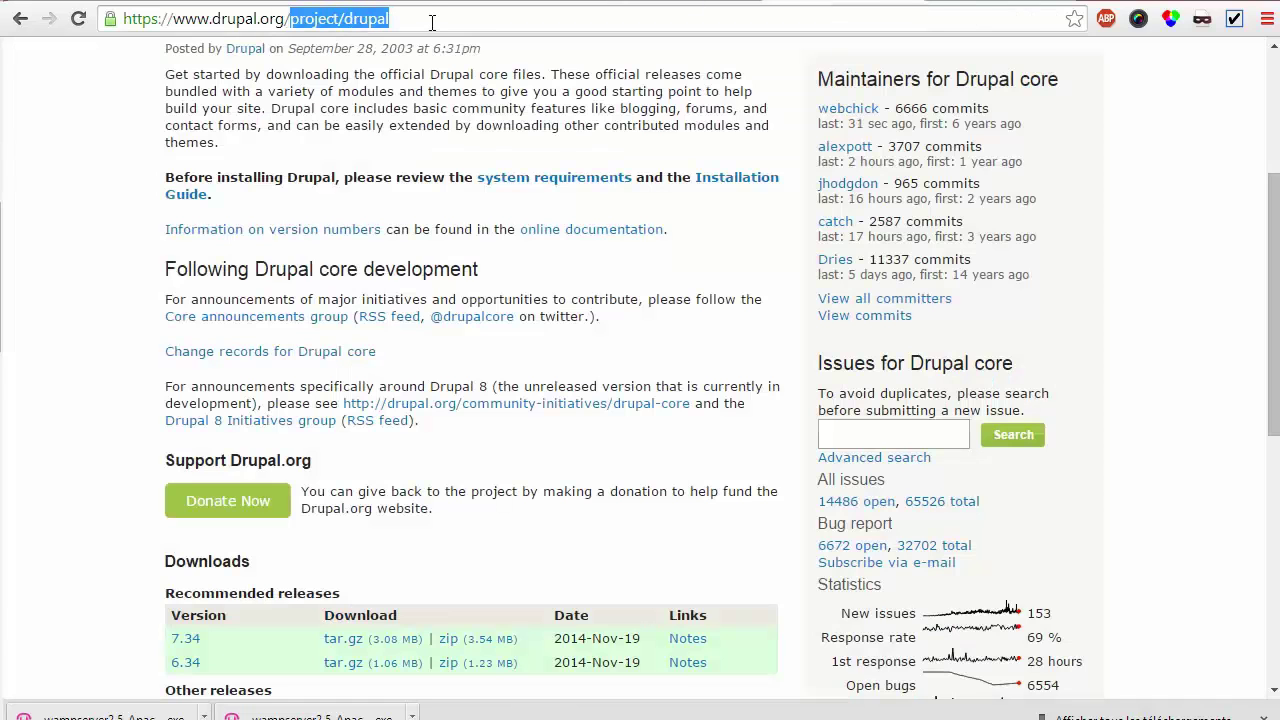
key(BackSpace)
key(Return)
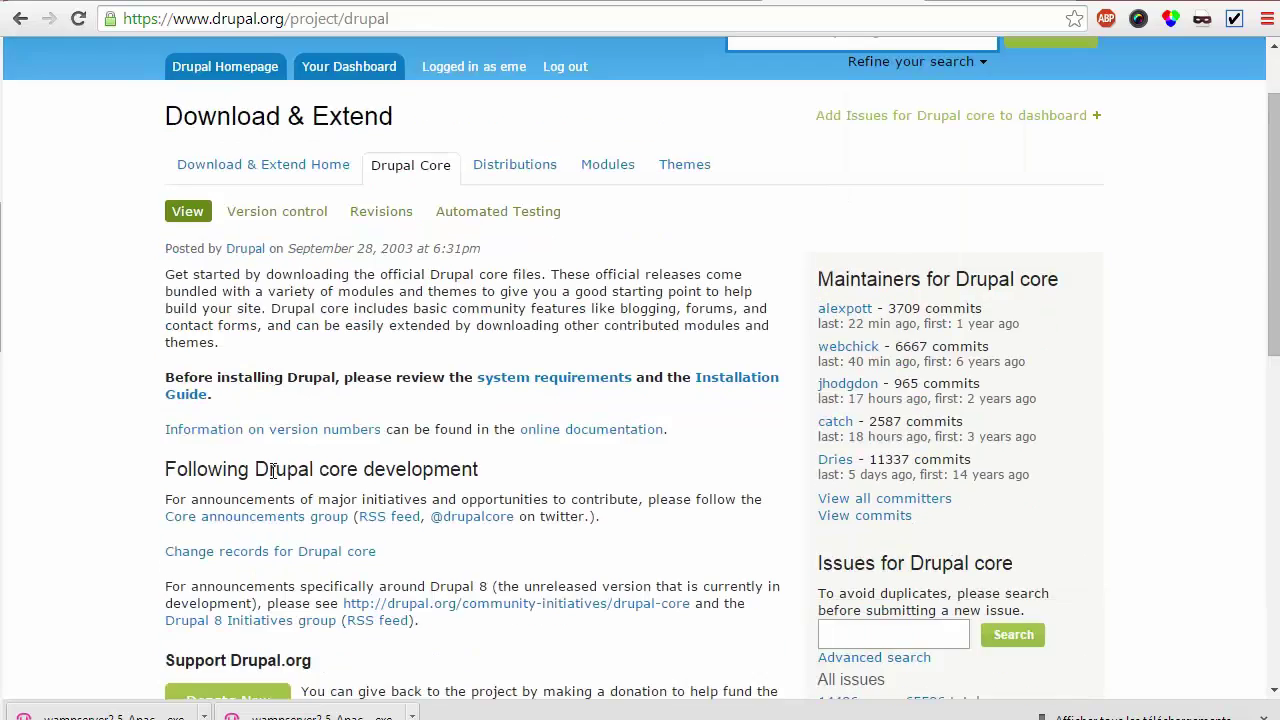
Download the Drupal 8.0.0-beta6 tar.gz archive and open File Explorer on Ordinateur
scroll(222, 446, down, 5)
click(346, 446)
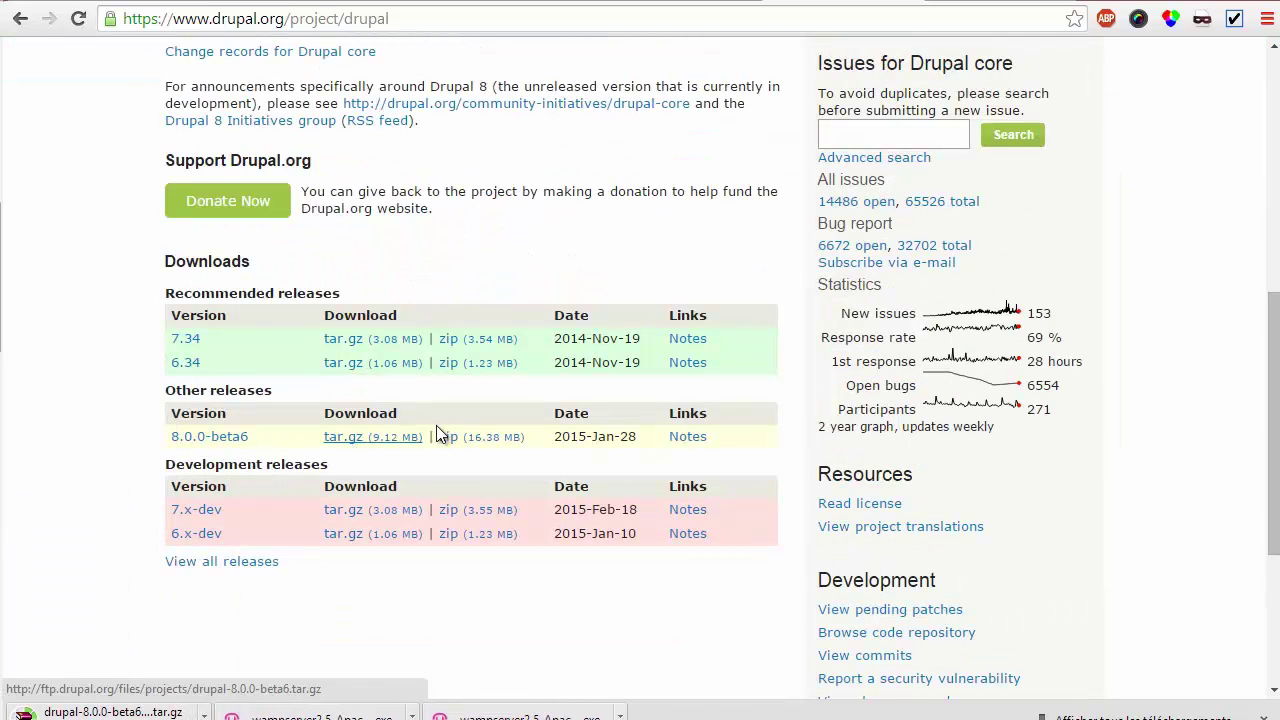
key(super+e)
drag(593, 114, 777, 21)
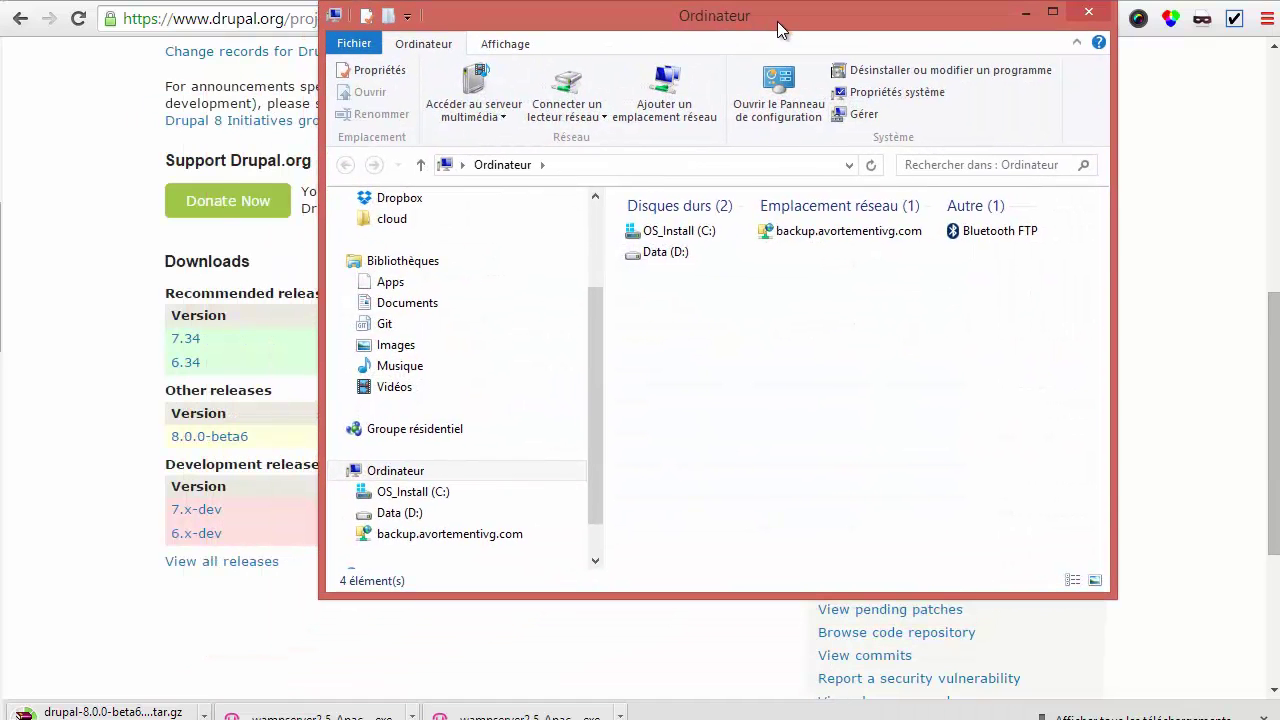
click(427, 494)
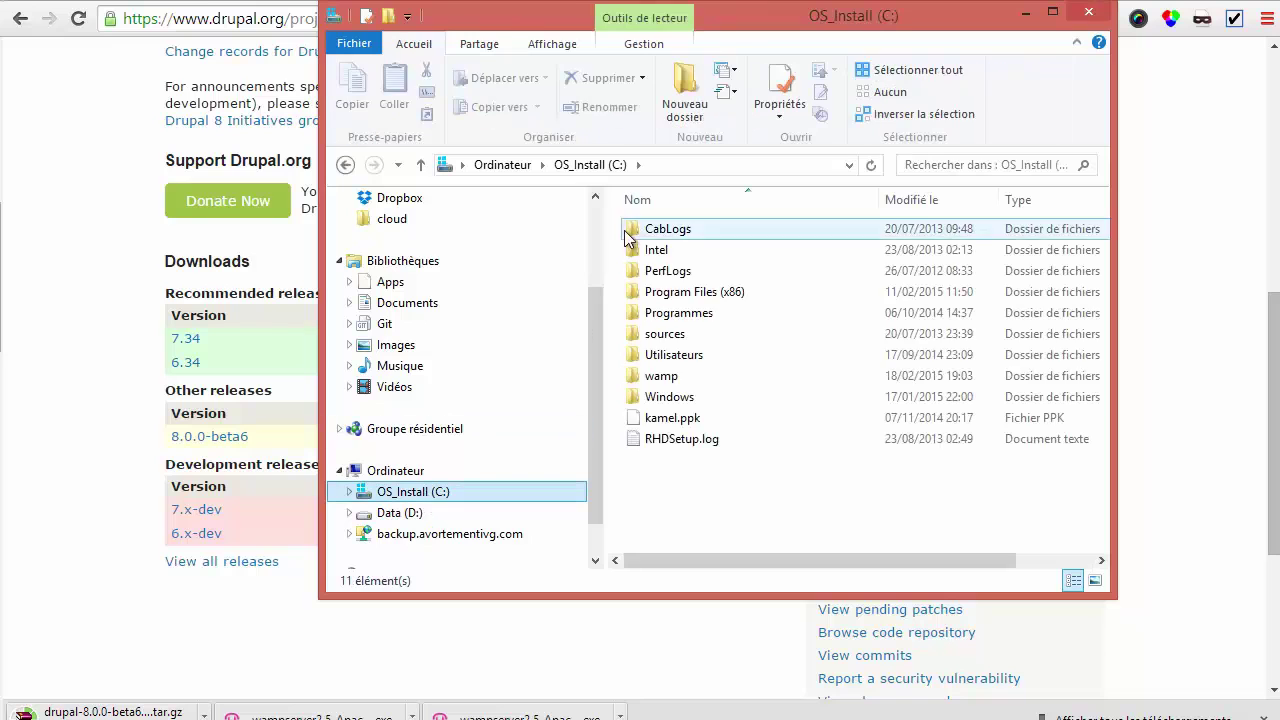
click(675, 385)
double_click(632, 377)
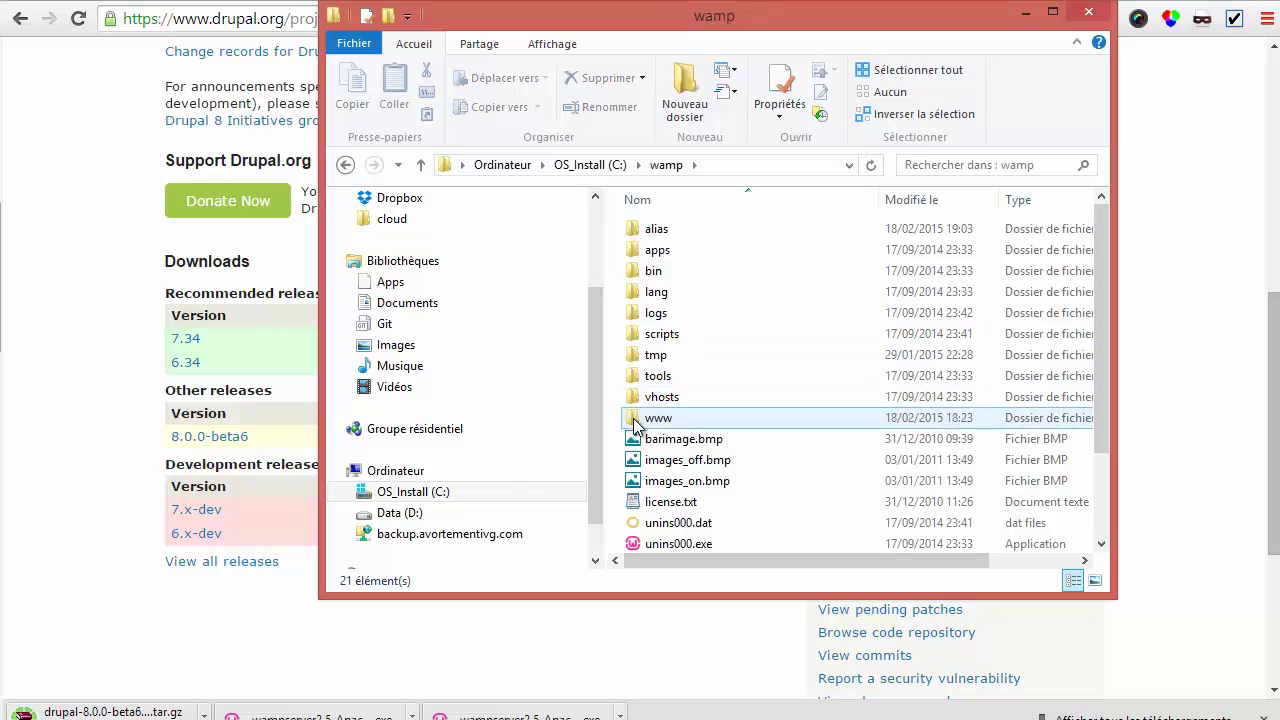
double_click(634, 418)
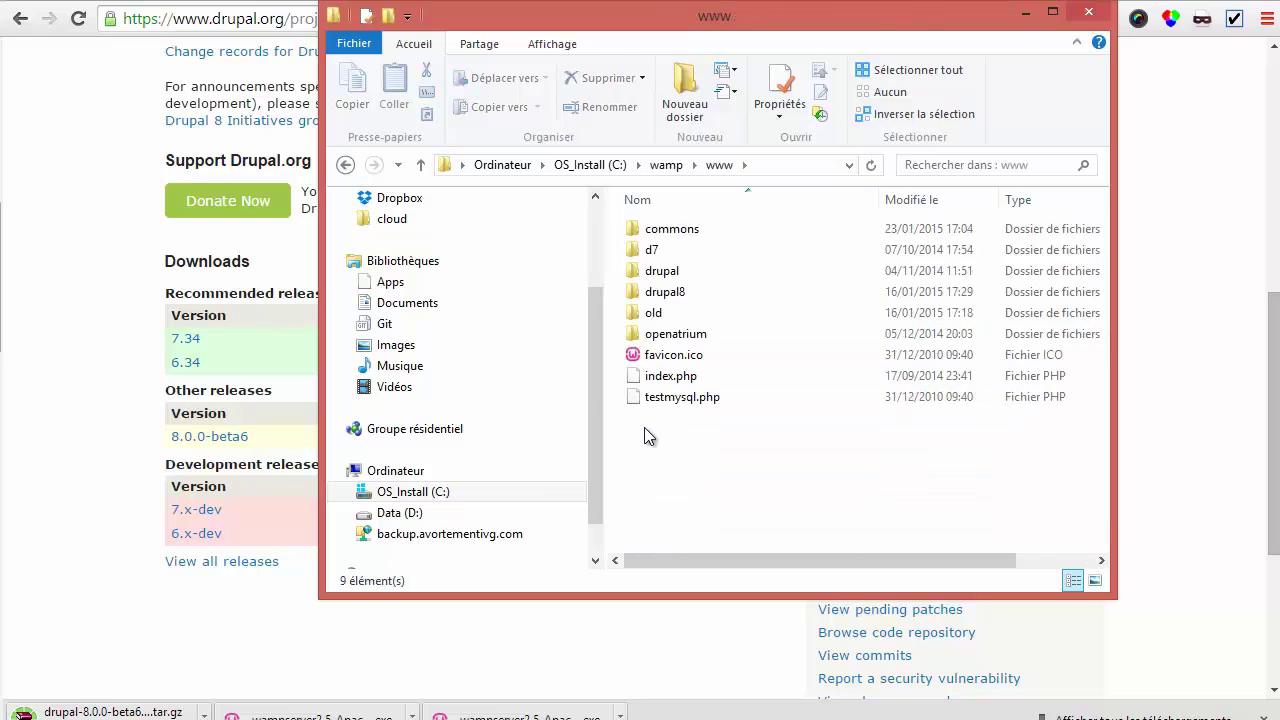
right_click(651, 438)
mouse_move(721, 398)
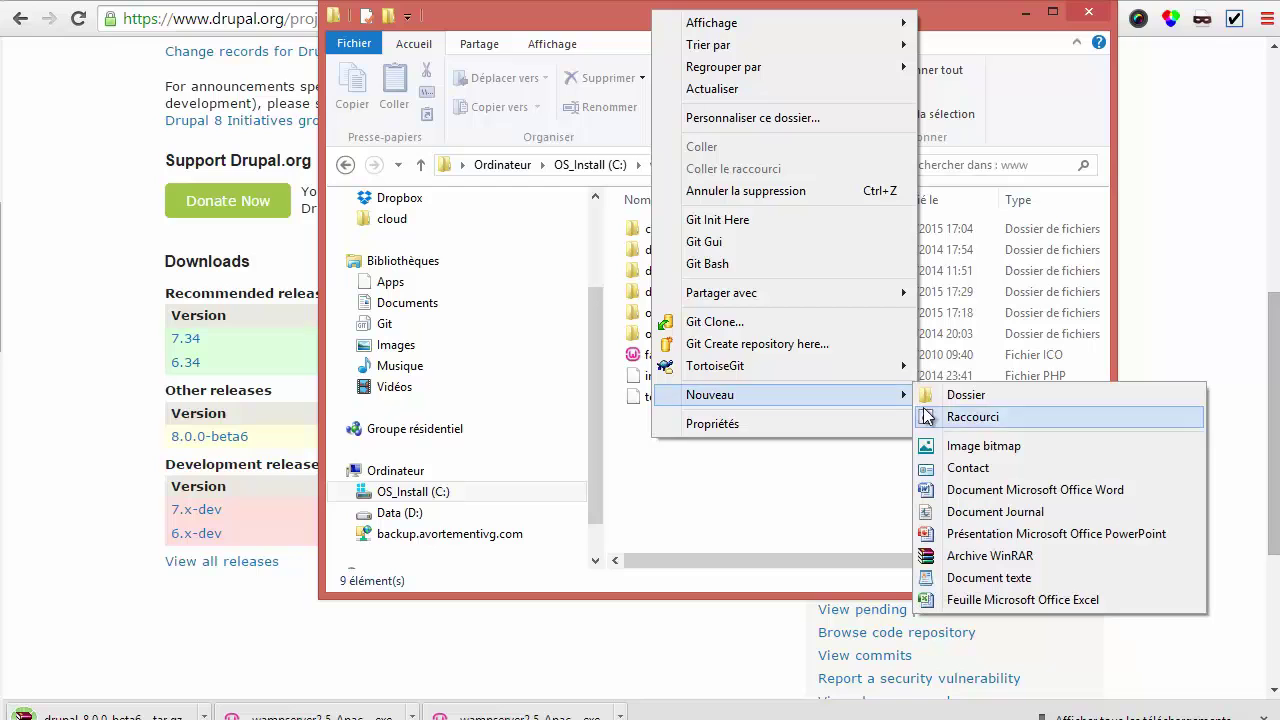
click(955, 396)
text(d)
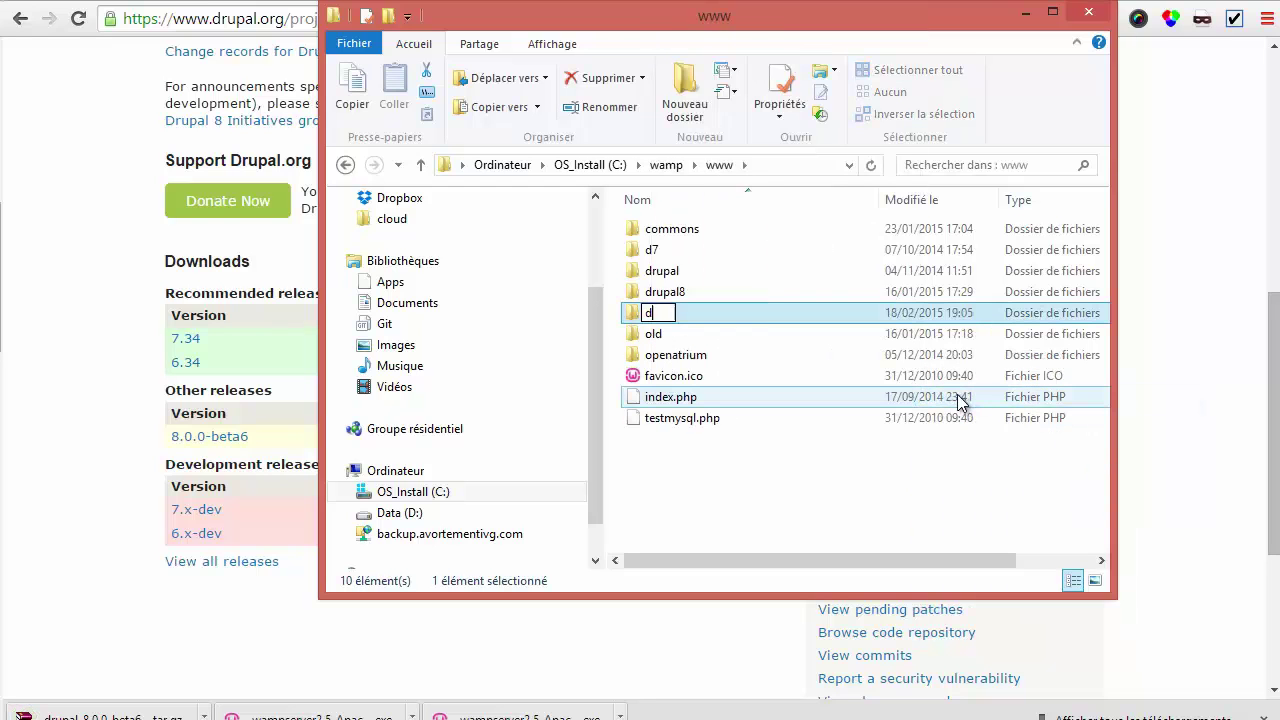
text(8)
key(Return)
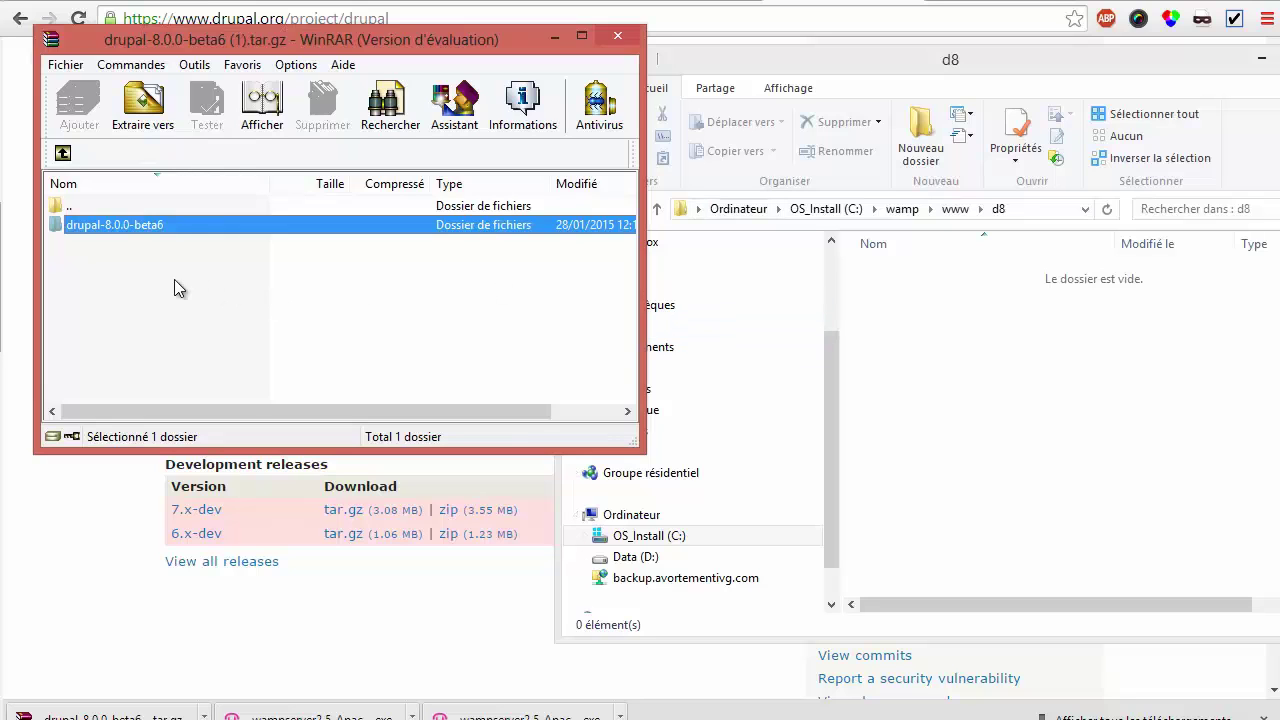
Extract all drupal-8.0.0-beta6 entries from the WinRAR archive into C:\wamp\www\d8
drag(86, 224, 1113, 348)
double_click(120, 227)
click(120, 228)
key(ctrl+a)
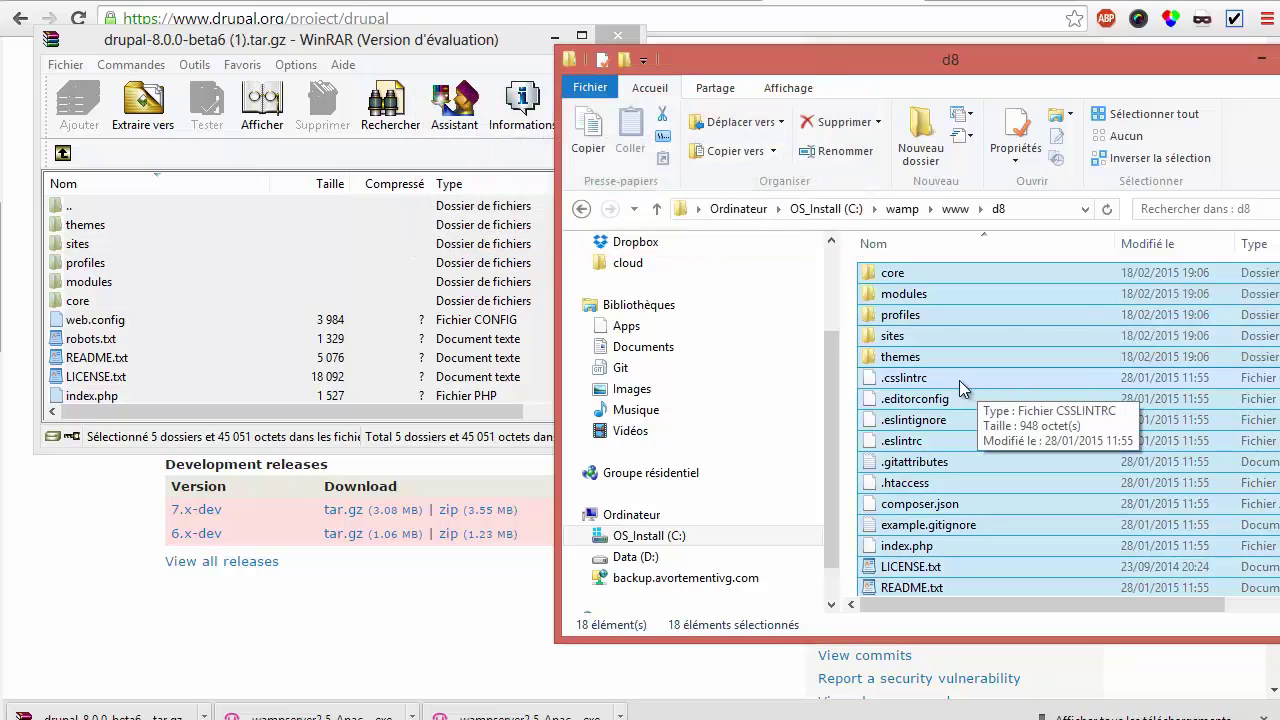
click(533, 2)
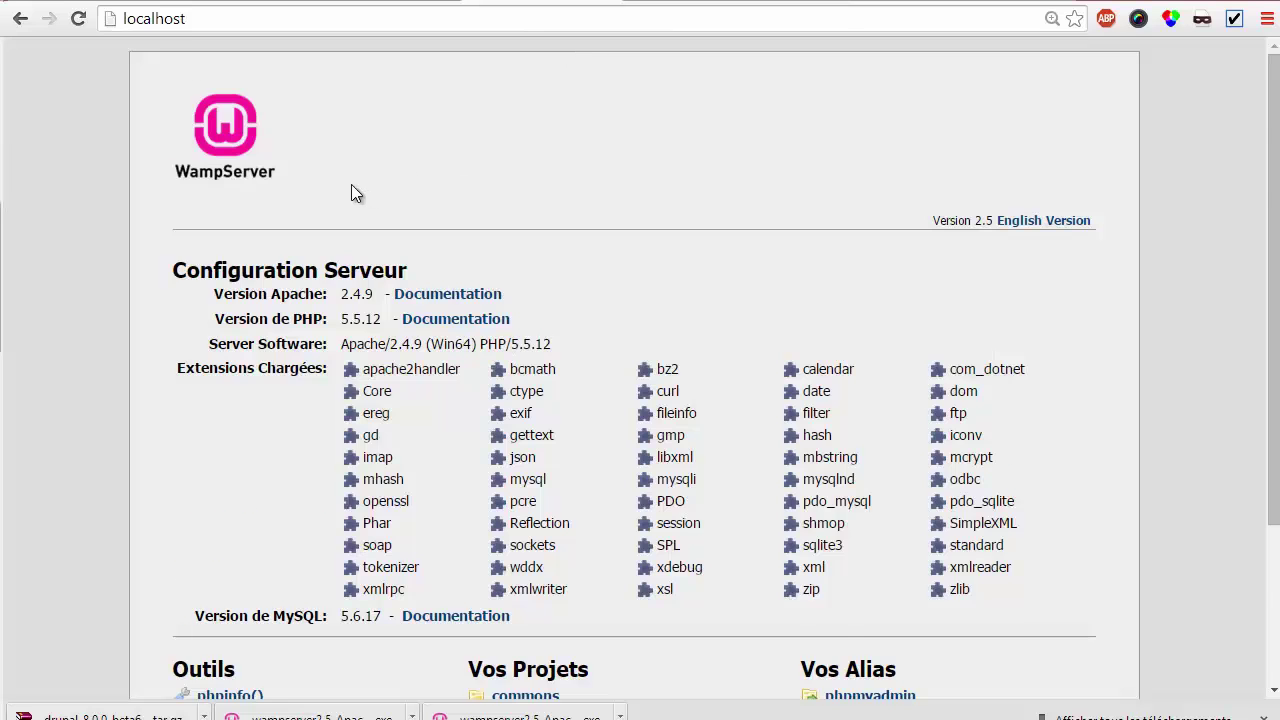
Open phpMyAdmin from the localhost page and create a database named d8-new
scroll(355, 250, down, 2)
scroll(369, 485, down, 1)
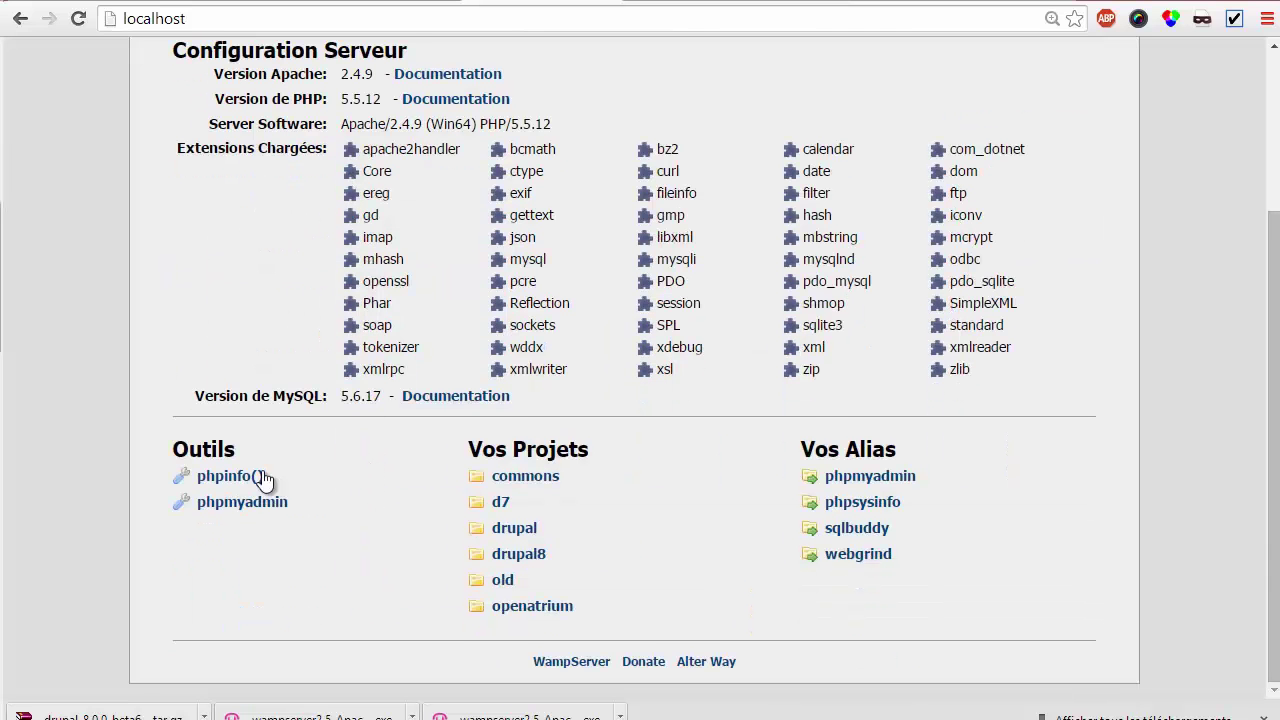
click(240, 505)
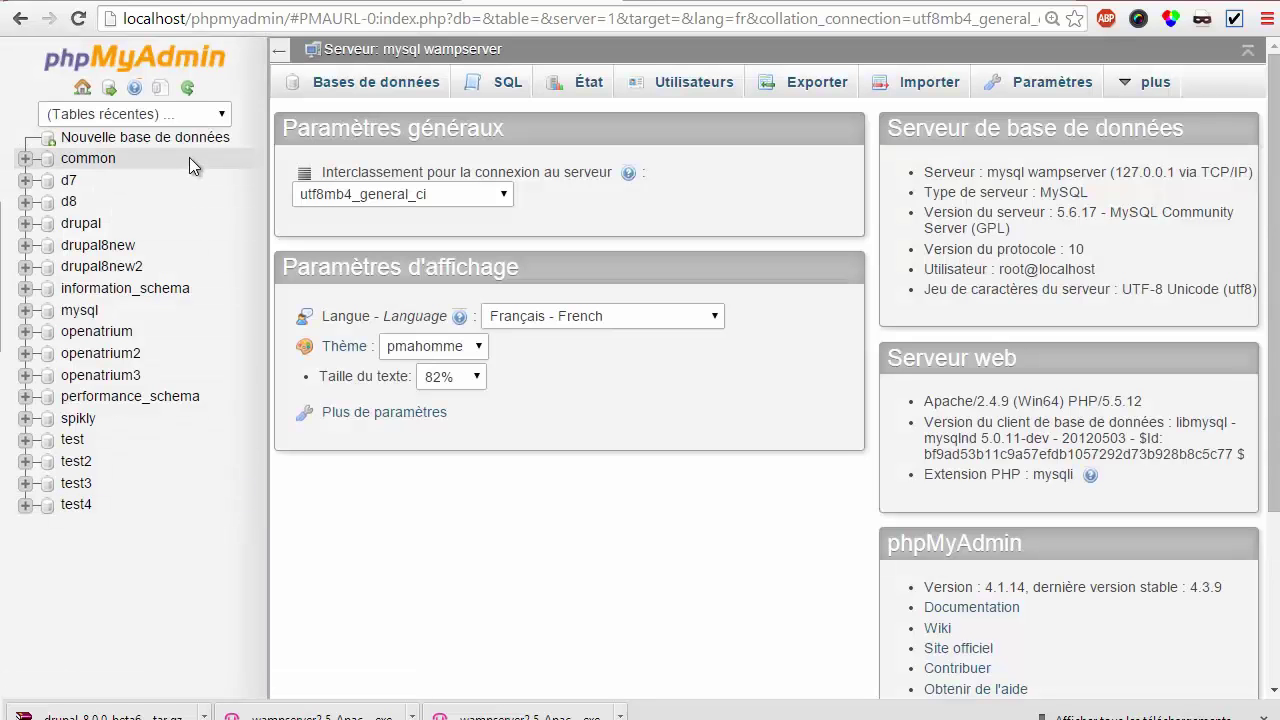
click(186, 141)
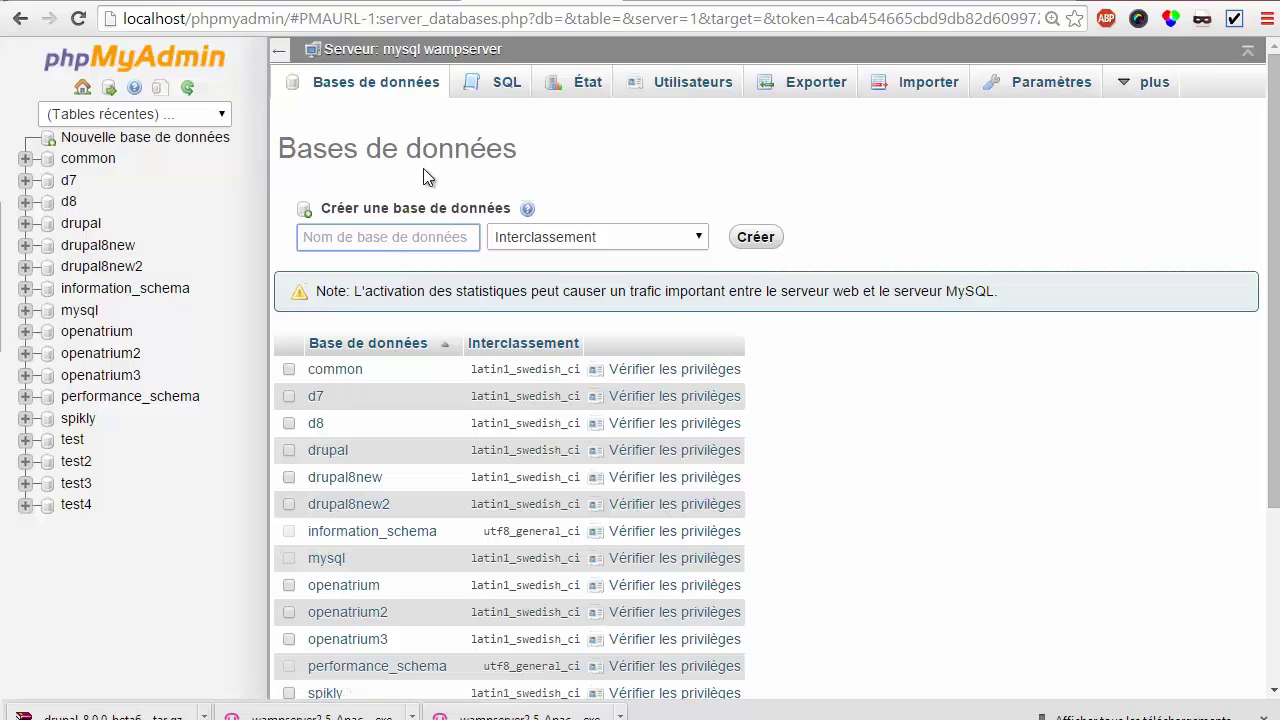
text(d)
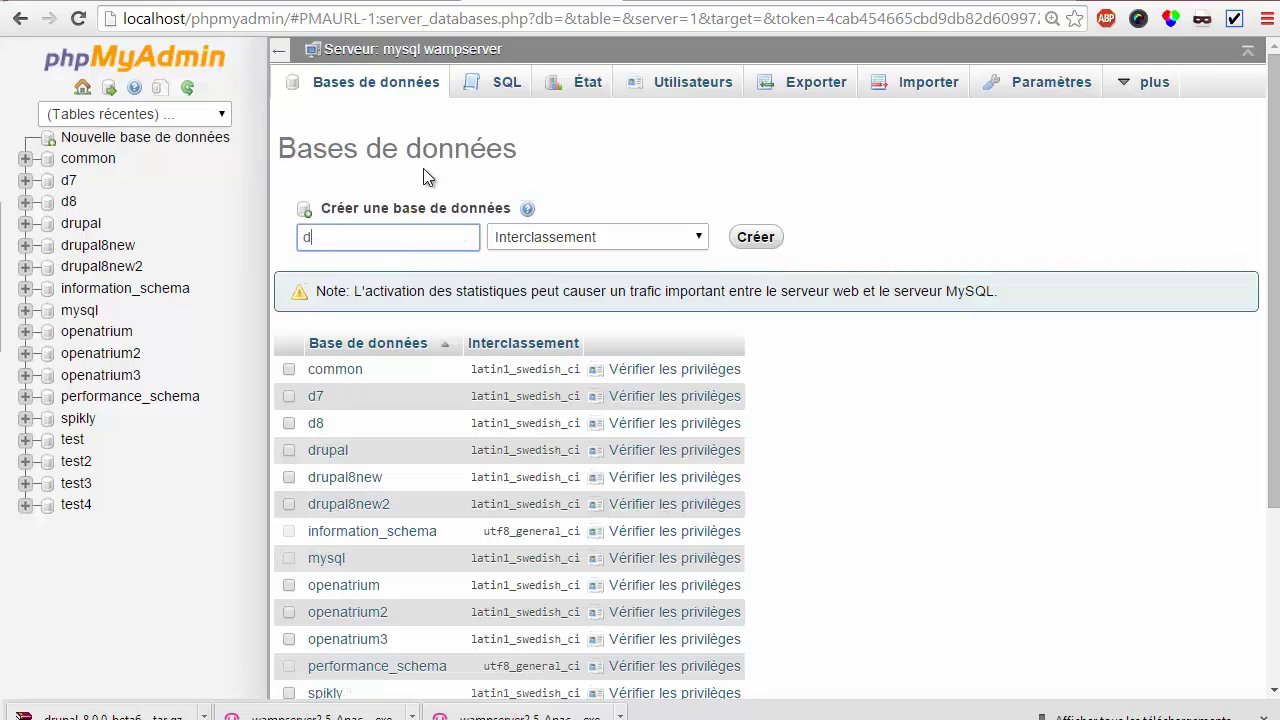
text(8-new)
click(768, 238)
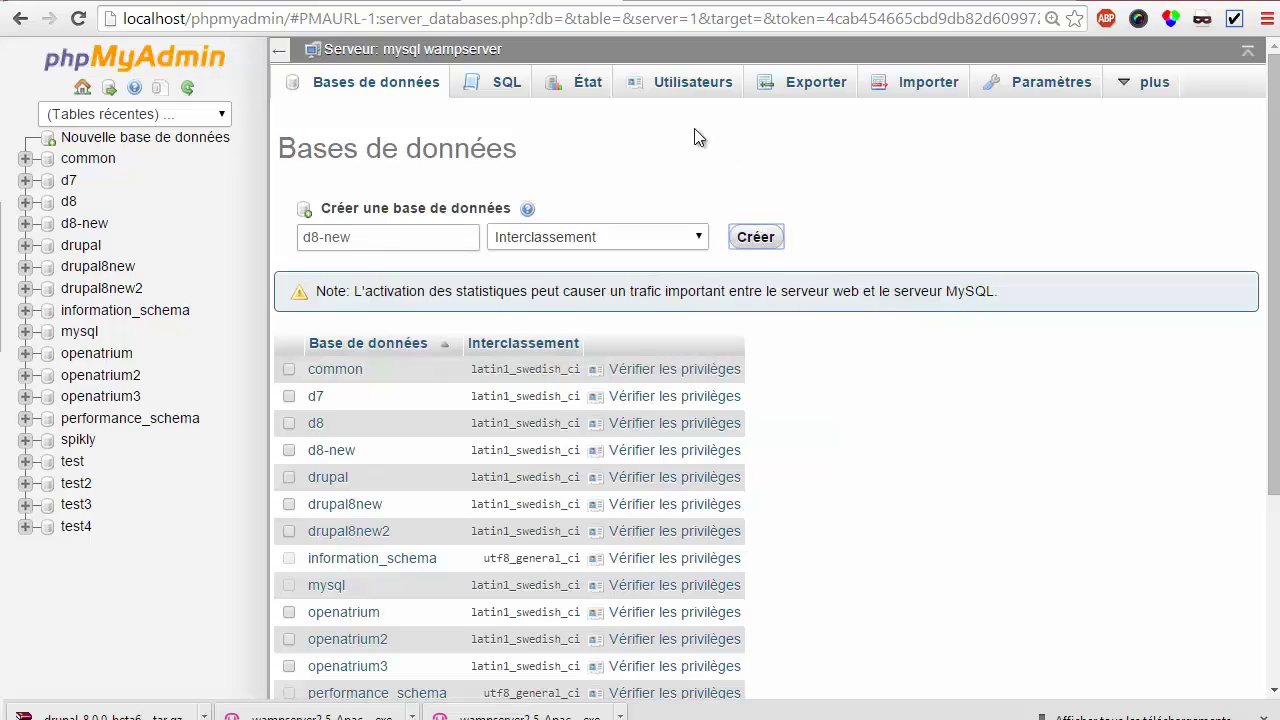
click(683, 92)
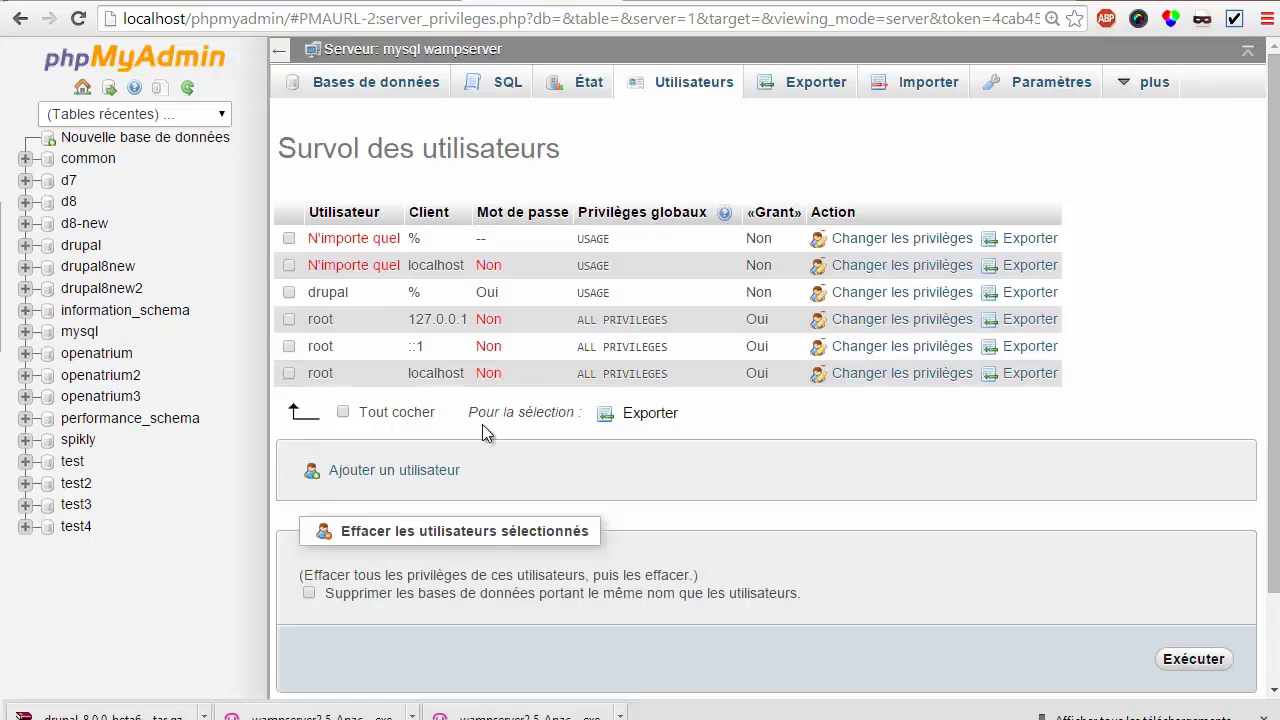
Add phpMyAdmin user drupal8 with a generated password and a same-name database
click(434, 472)
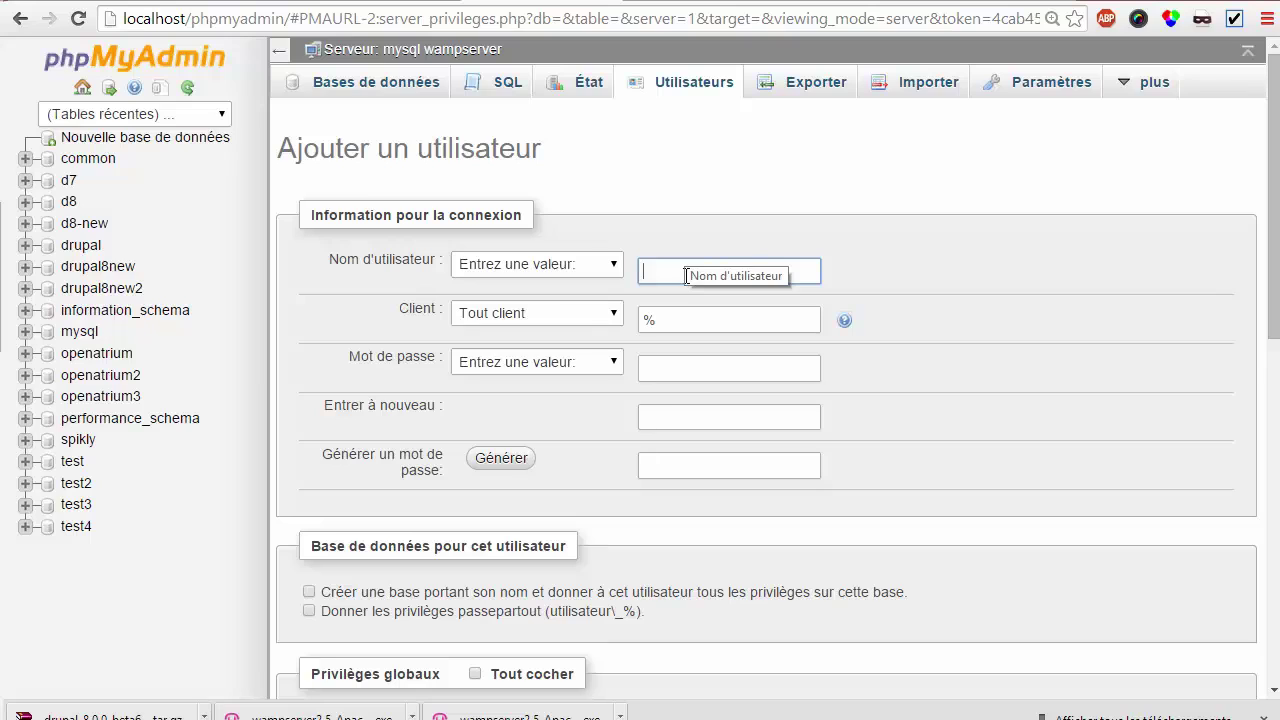
text(drupal8)
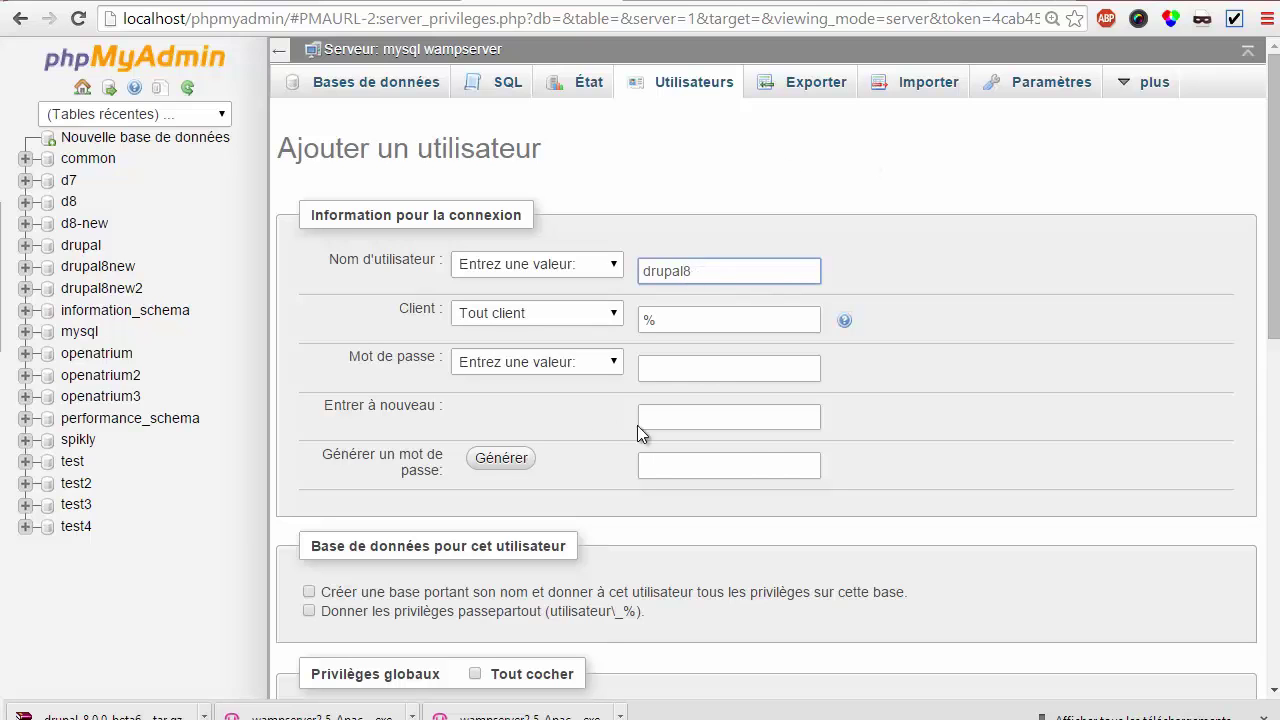
click(480, 459)
scroll(598, 436, down, 1)
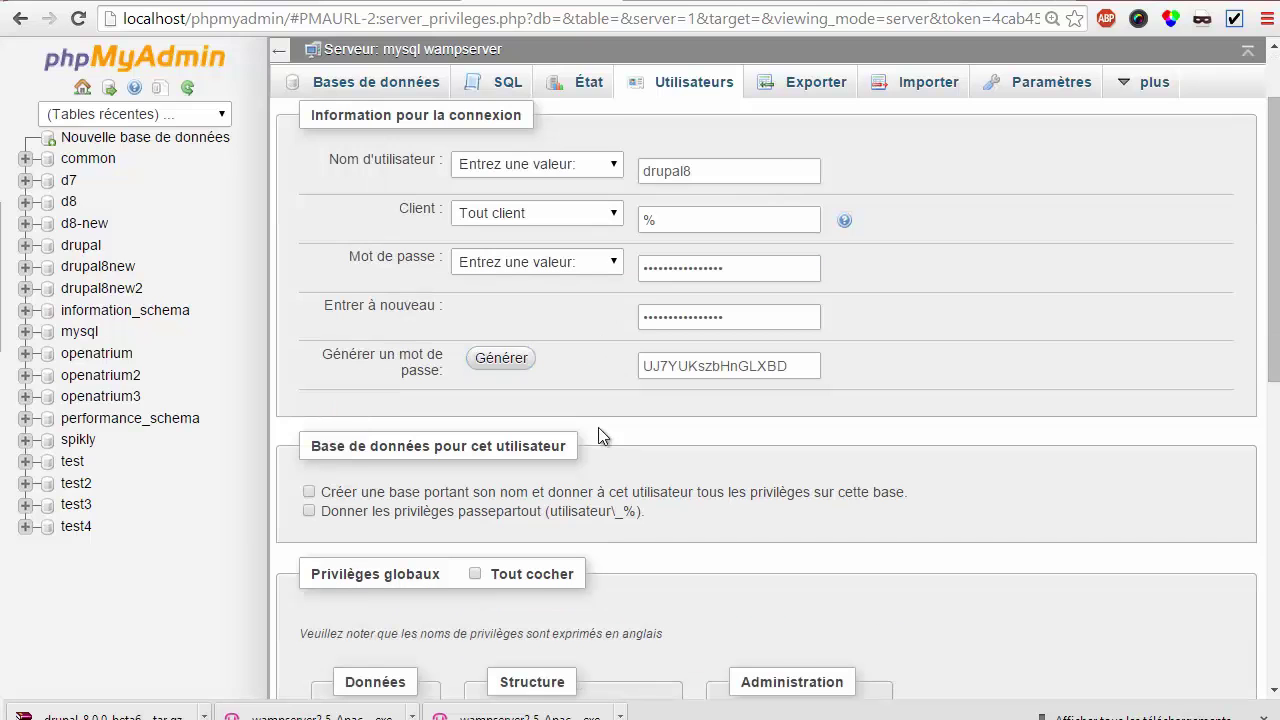
scroll(601, 418, down, 3)
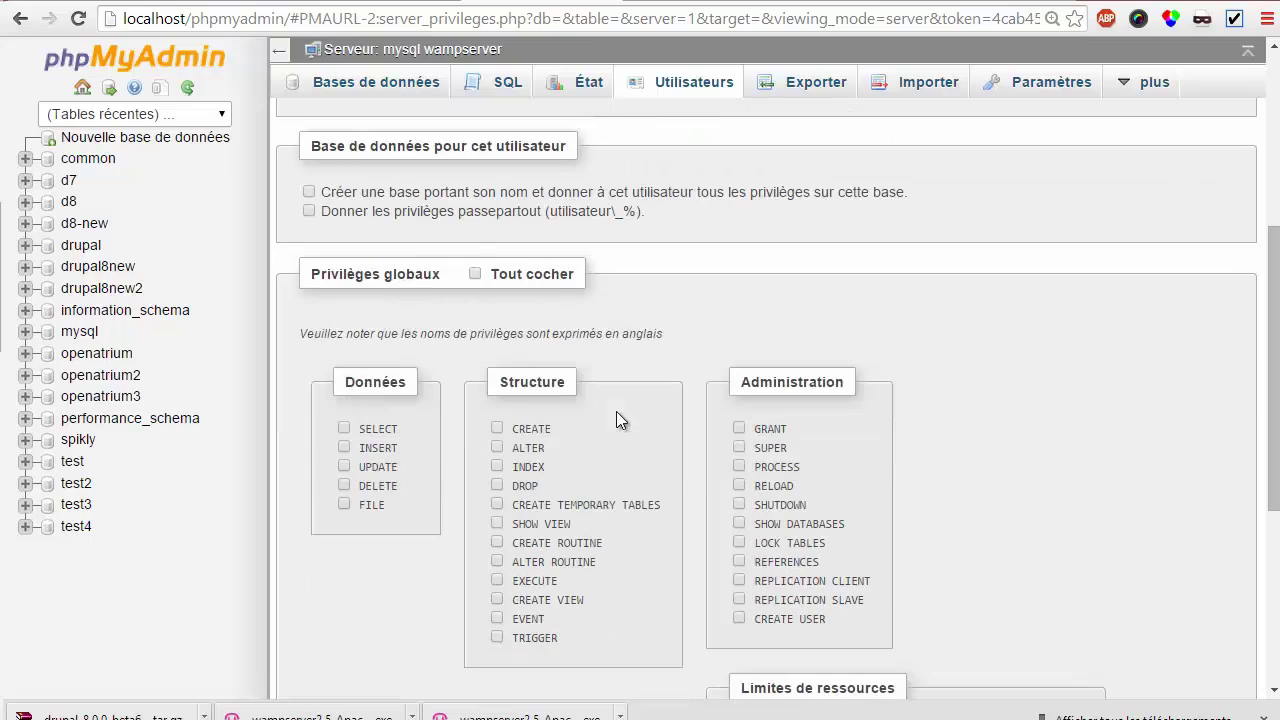
click(310, 192)
scroll(481, 320, up, 3)
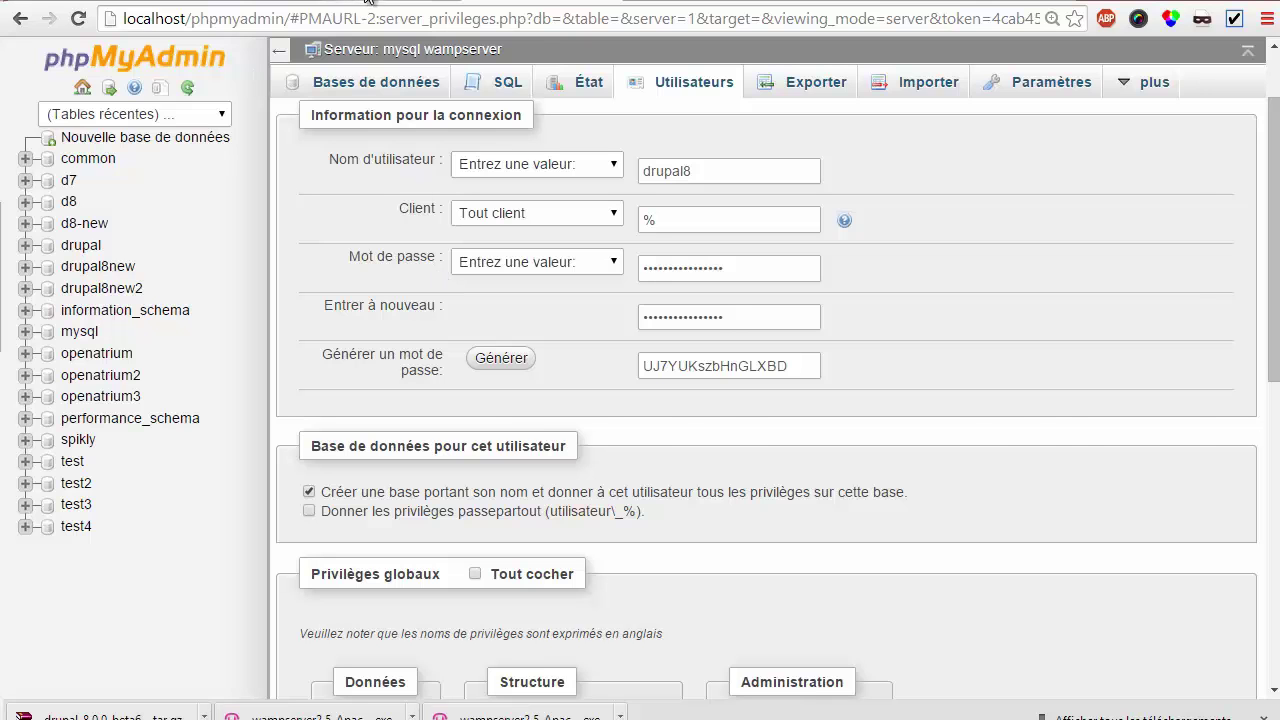
key(alt+Tab)
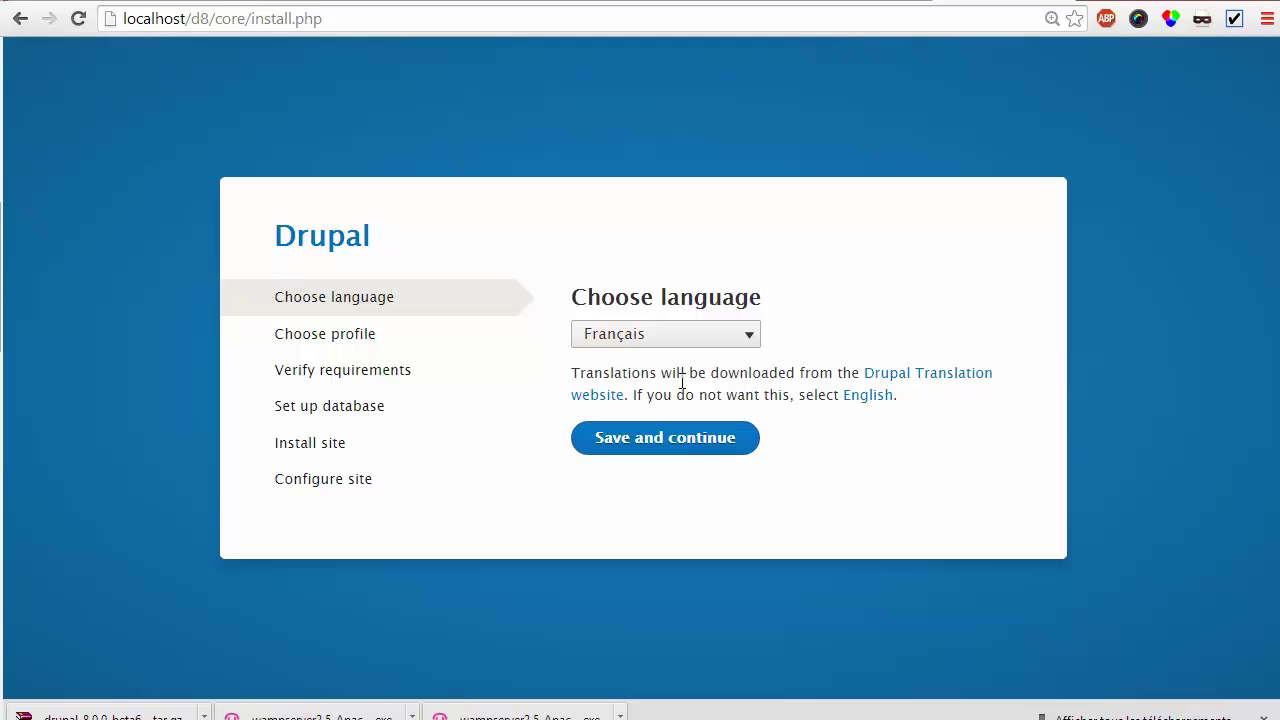
Run the installer in Français with the Standard installation profile
click(676, 440)
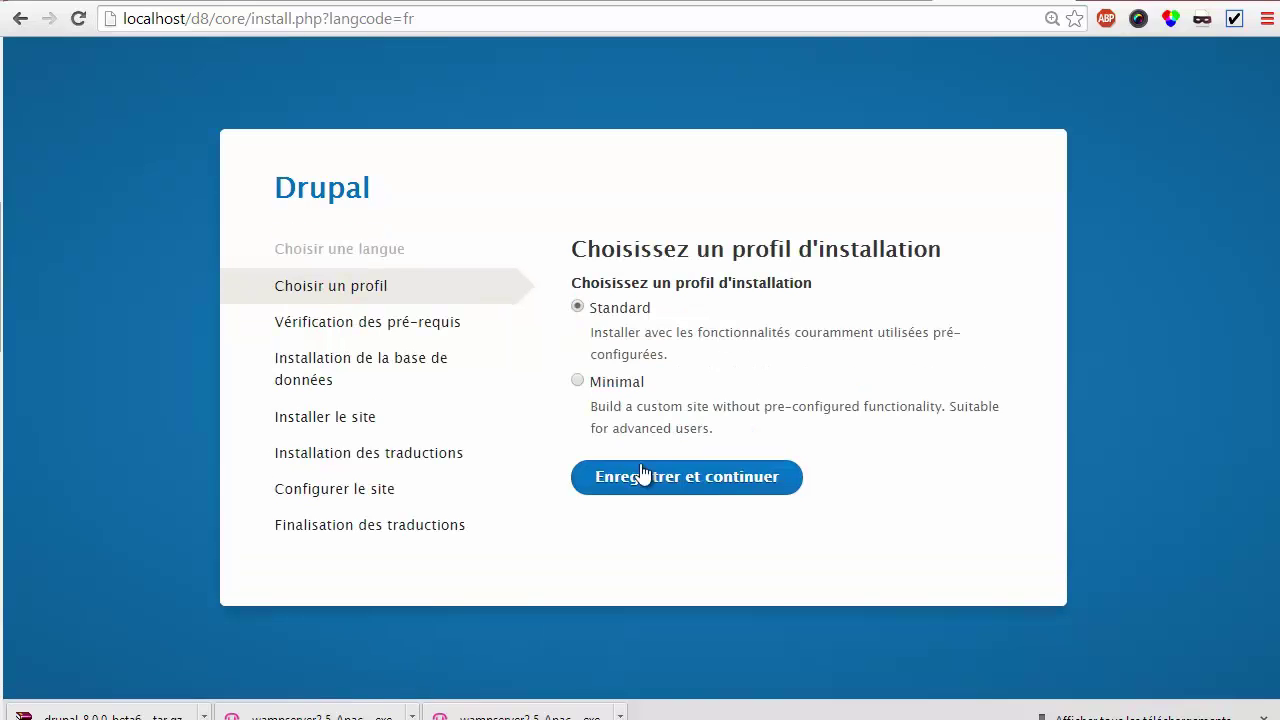
click(641, 480)
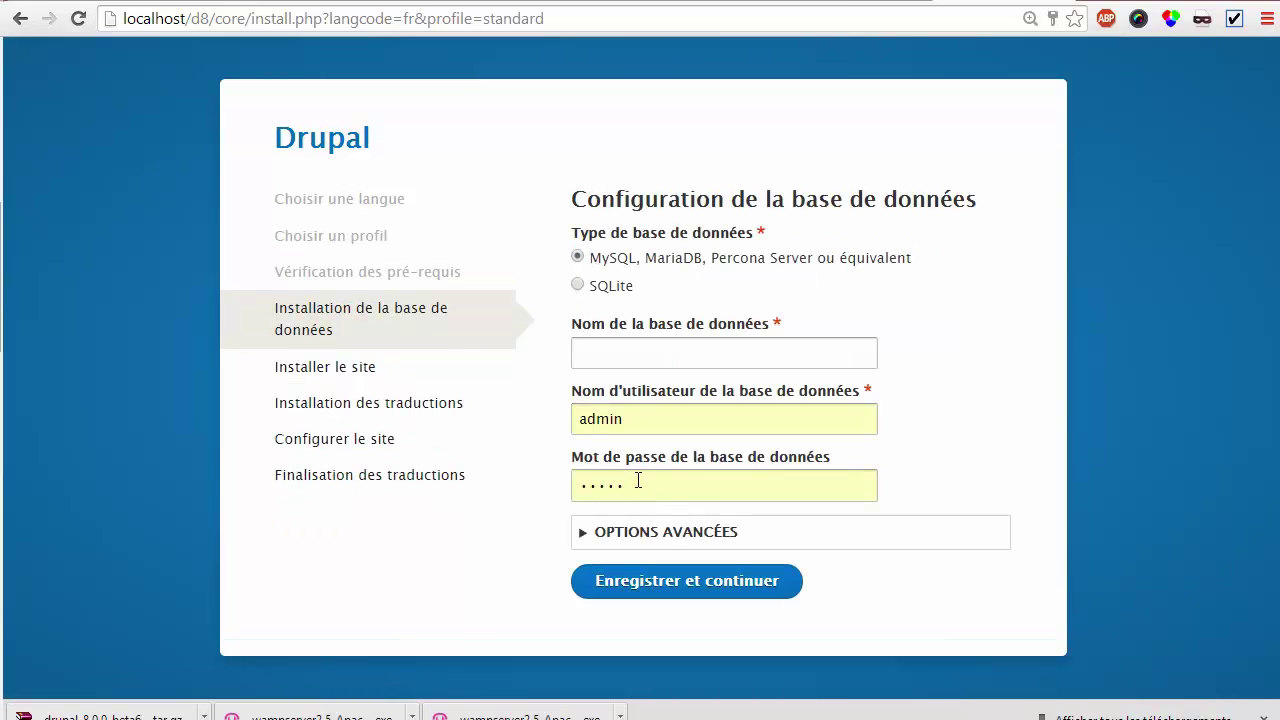
Enter database name d8-new and username root, leaving the password empty
double_click(644, 416)
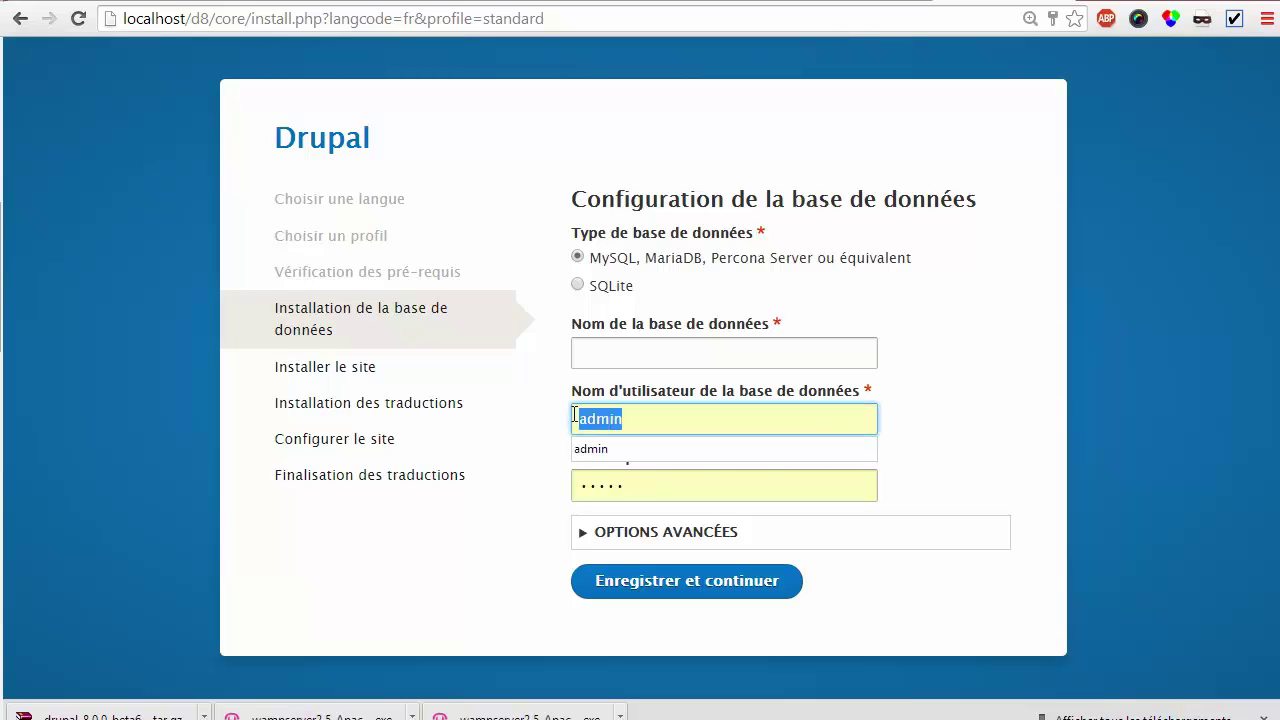
key(BackSpace)
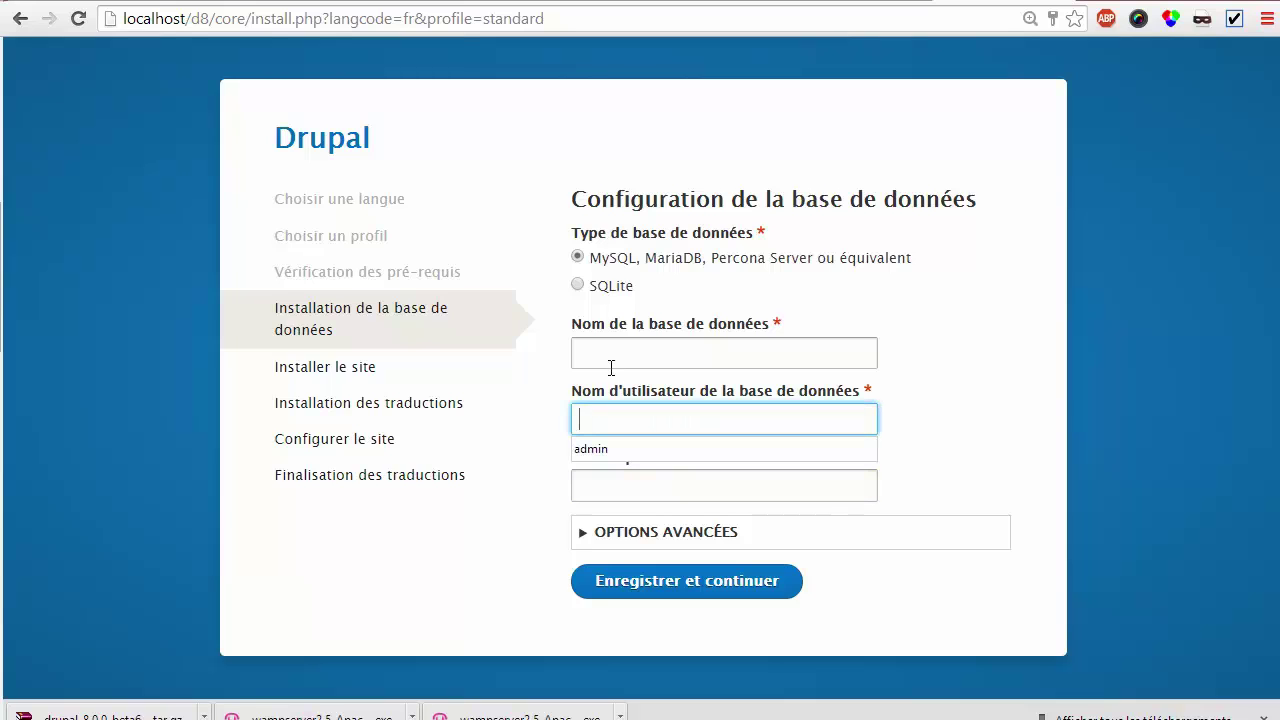
click(617, 350)
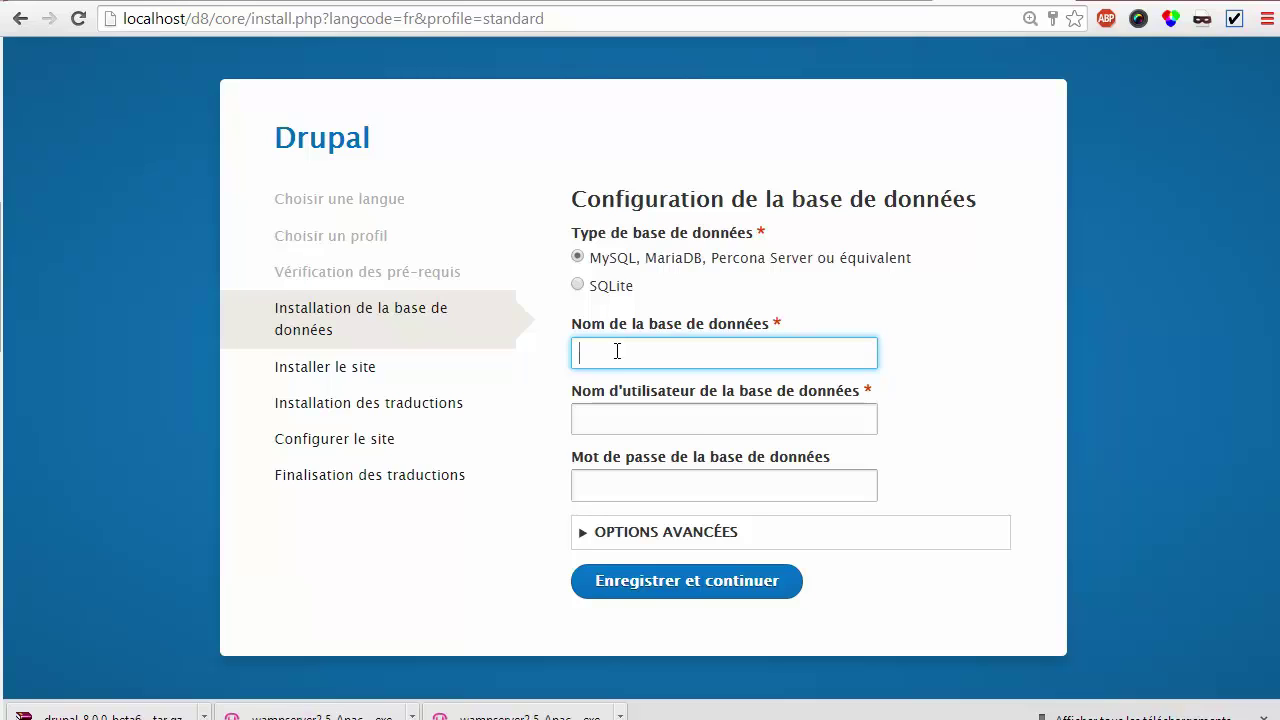
text(d8-new)
key(Tab)
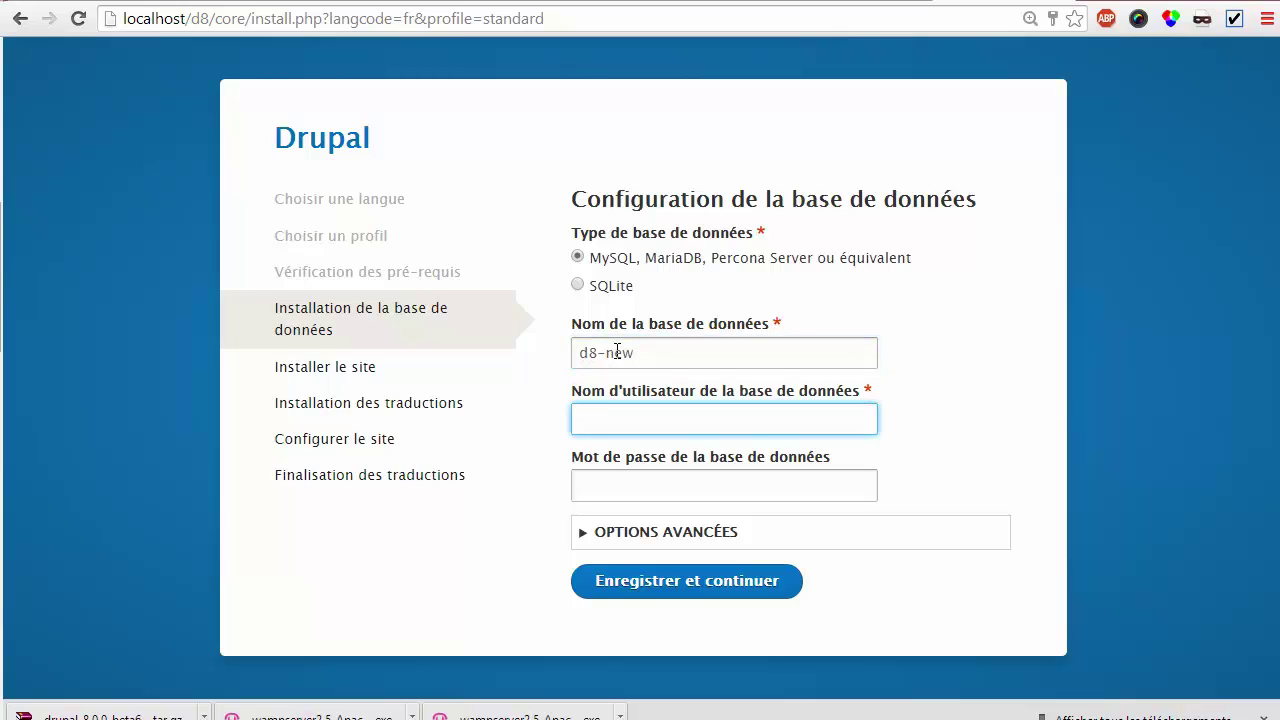
text(root)
click(627, 488)
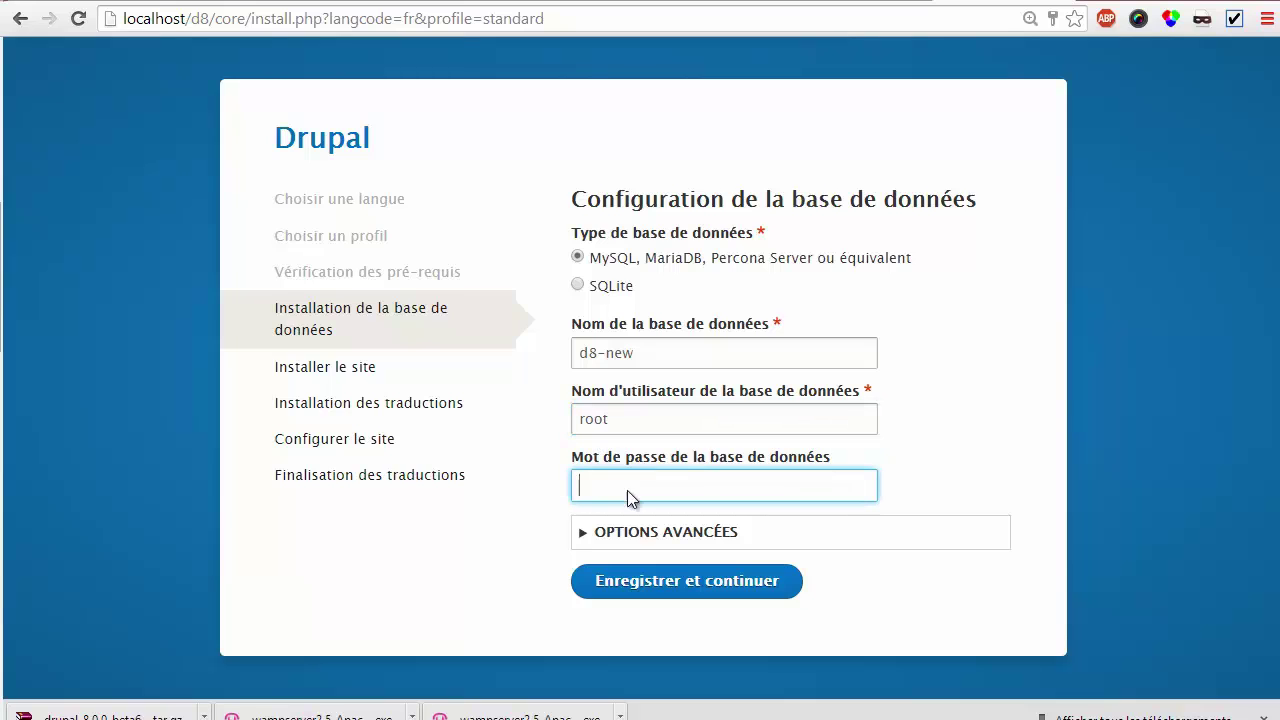
Submit the database settings so Drupal installs and imports 5830 French translations
click(658, 583)
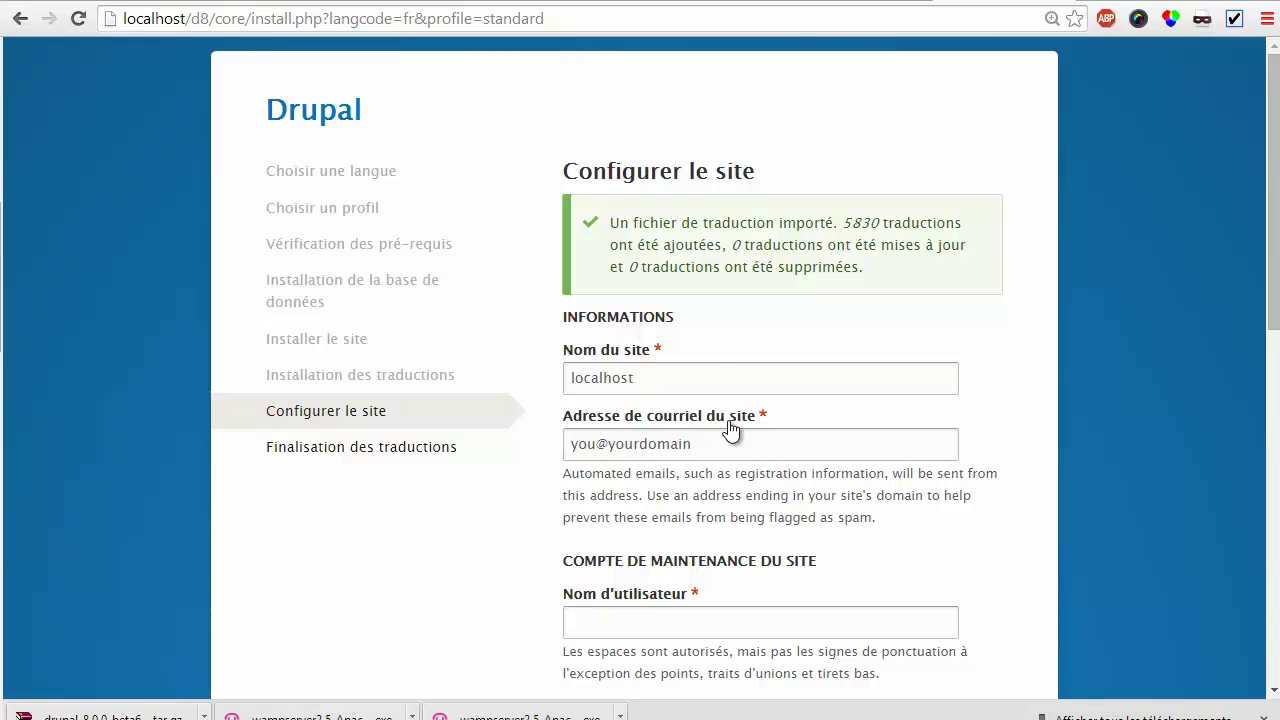
Name the site 'Mon site' and pick the suggested site e-mail address
click(689, 366)
scroll(688, 358, down, 2)
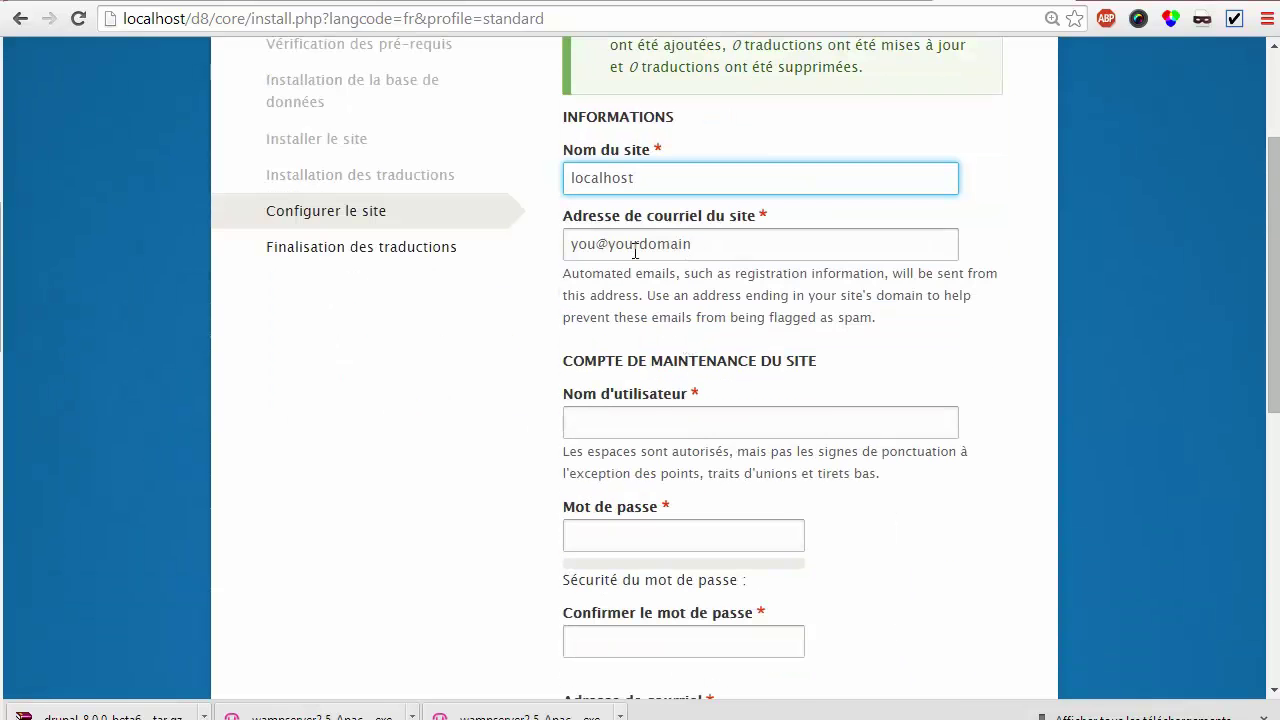
drag(642, 174, 538, 172)
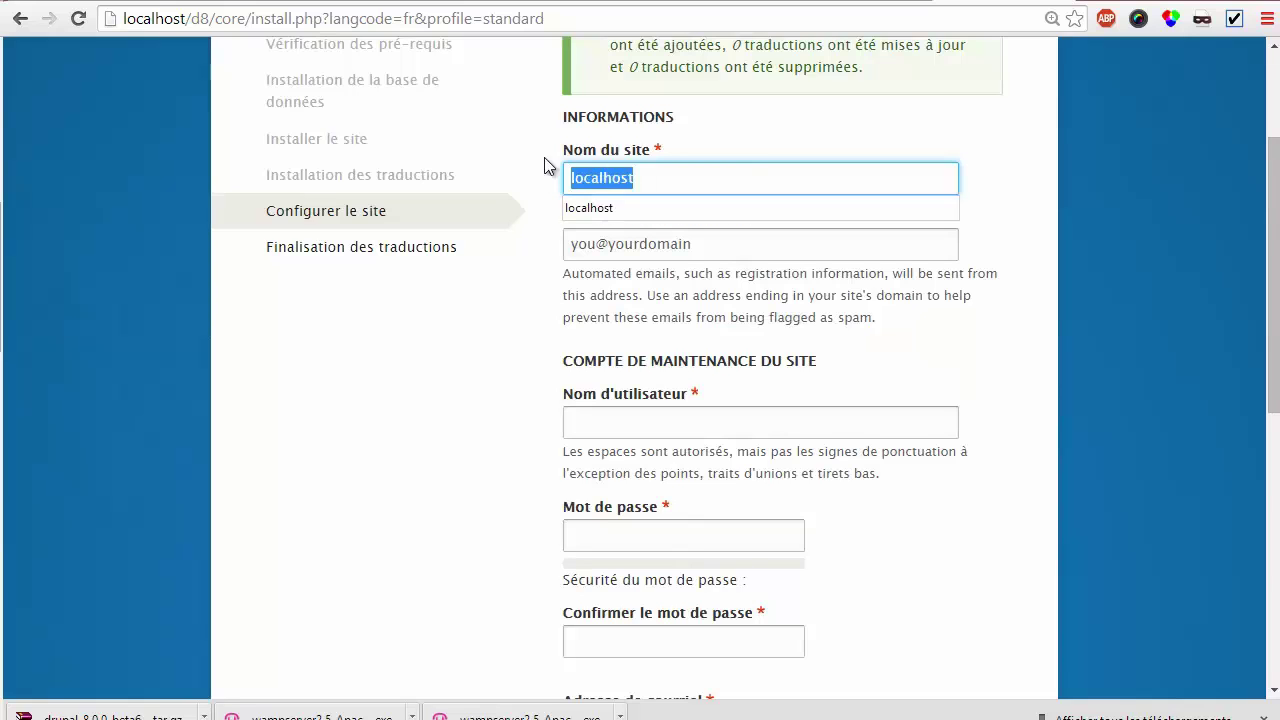
text(Mon site)
key(Tab)
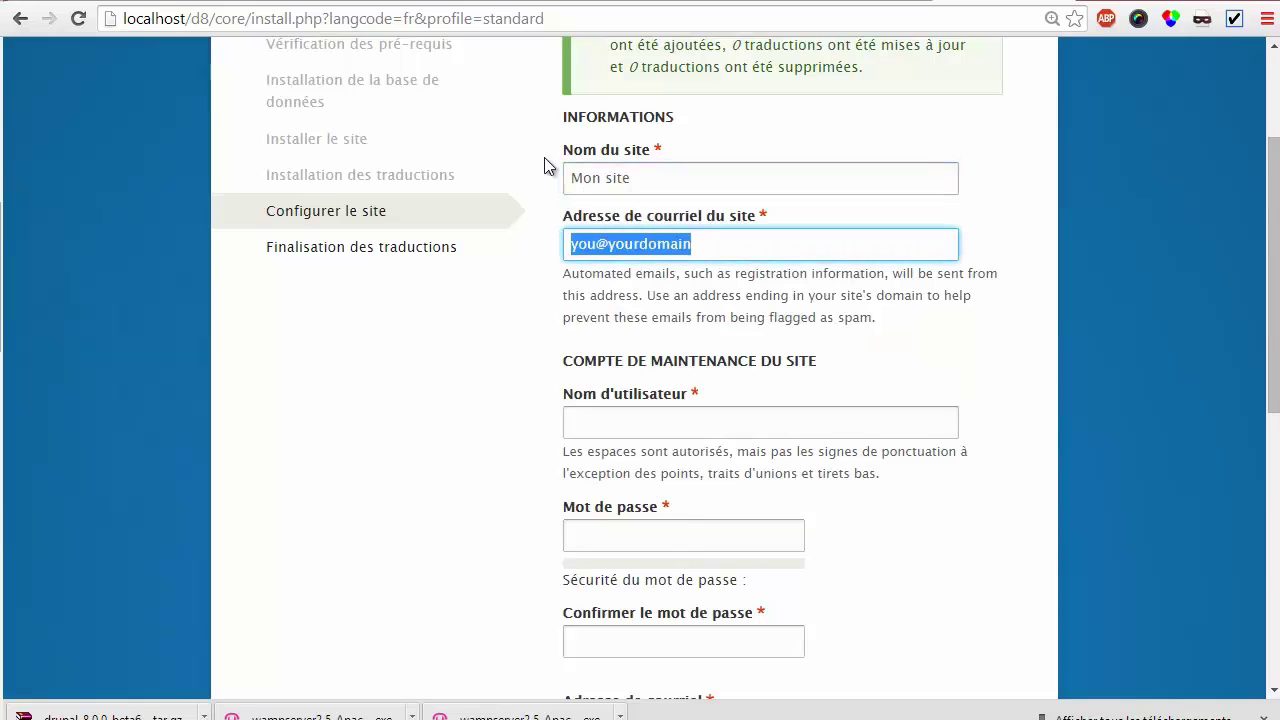
text(contact)
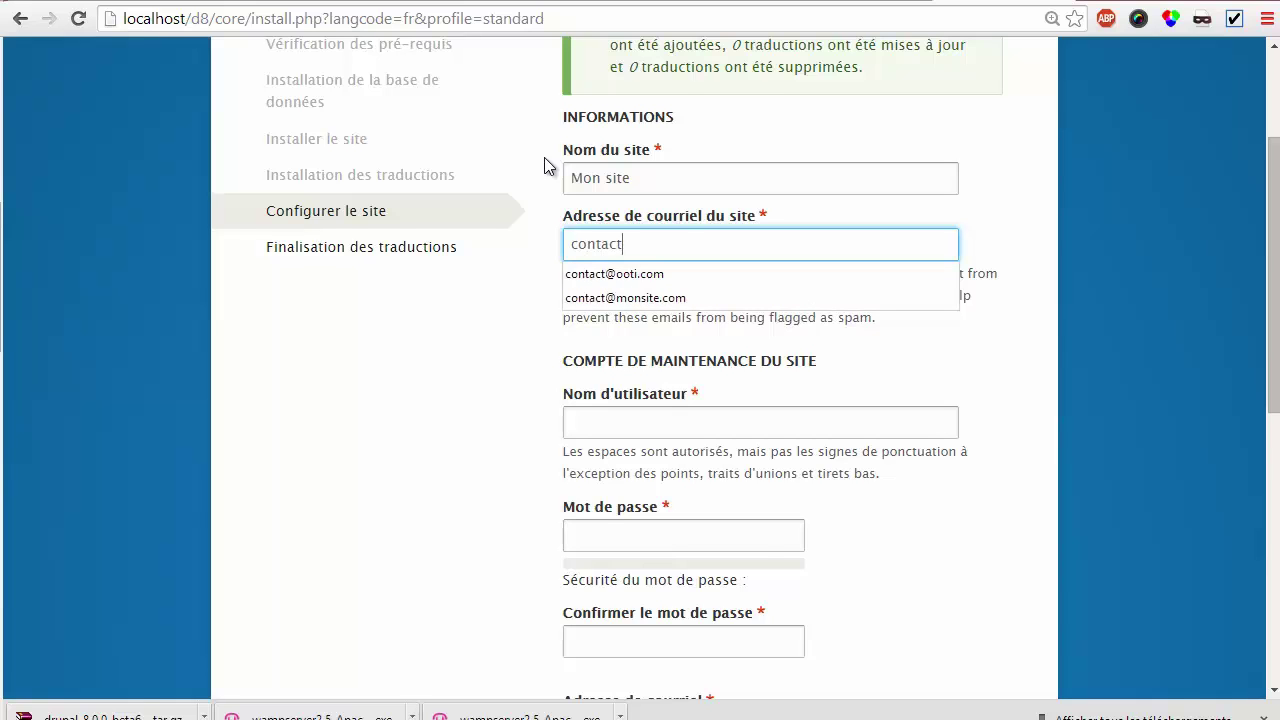
key(Down)
key(Down)
key(Return)
key(Tab)
key(Tab)
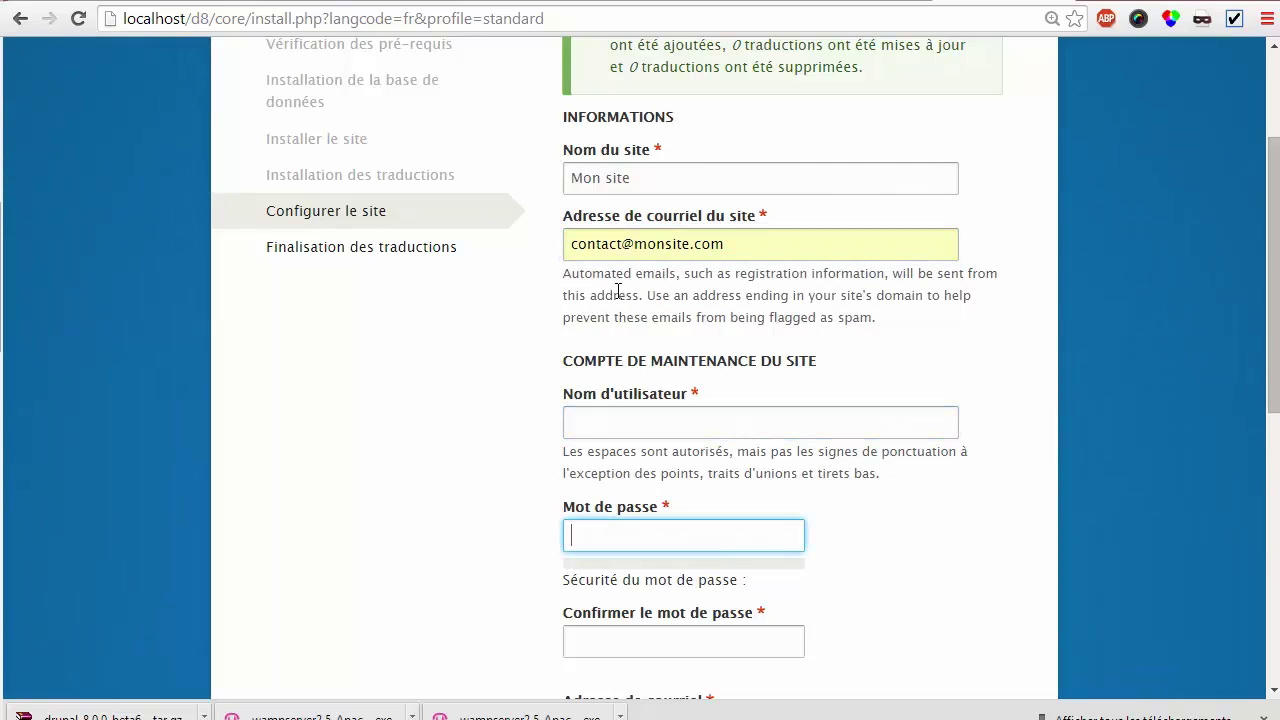
Enter the maintenance account username and a strong password, confirmed identically
click(624, 428)
text(moncompte)
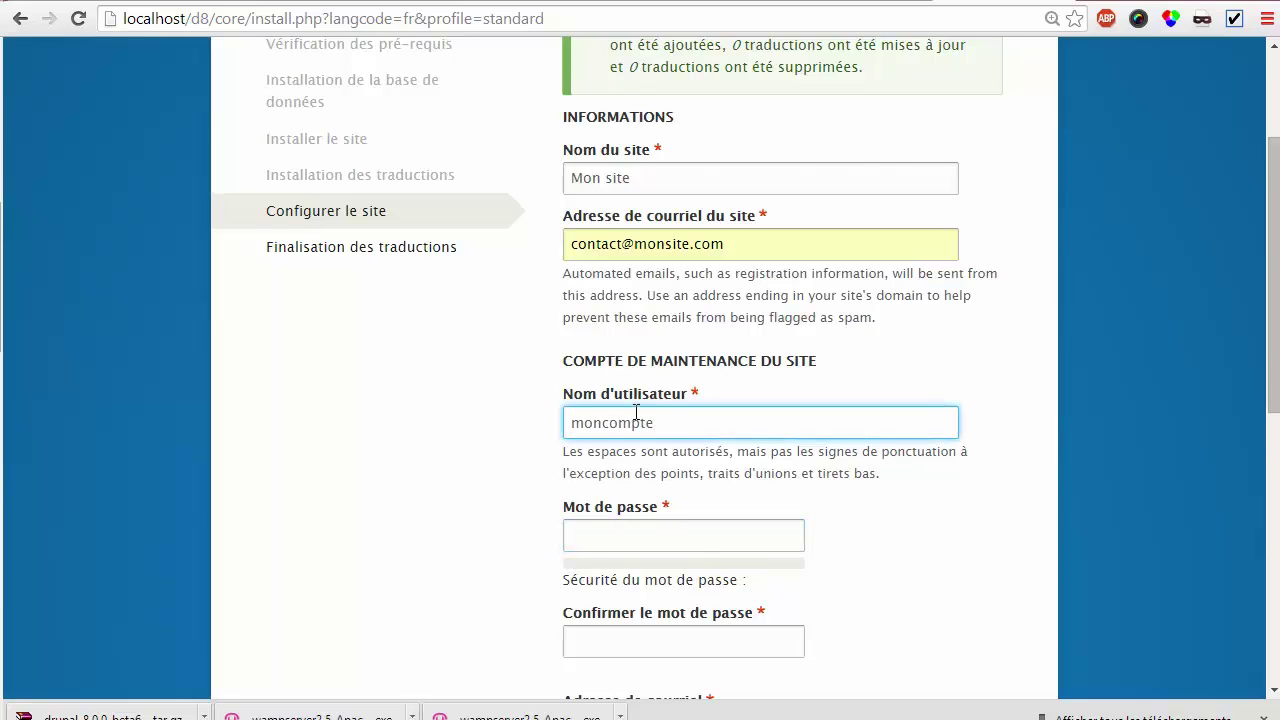
scroll(640, 415, down, 1)
click(692, 437)
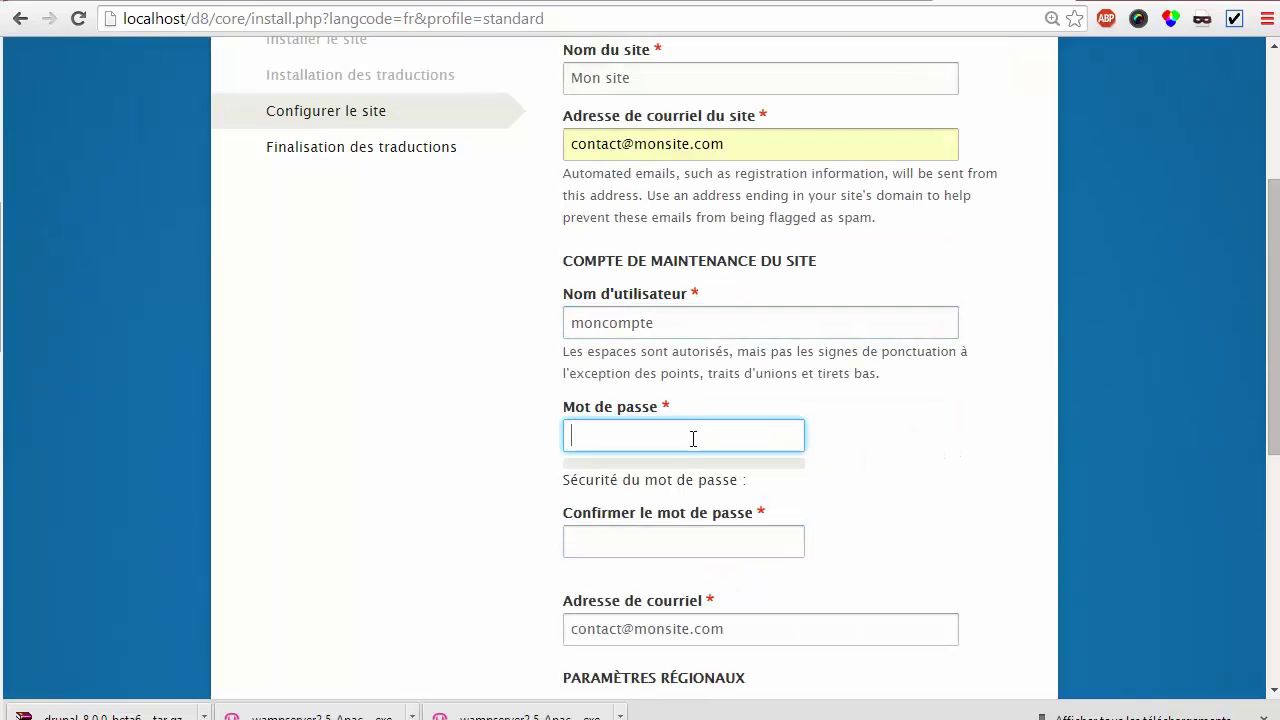
text(drupal)
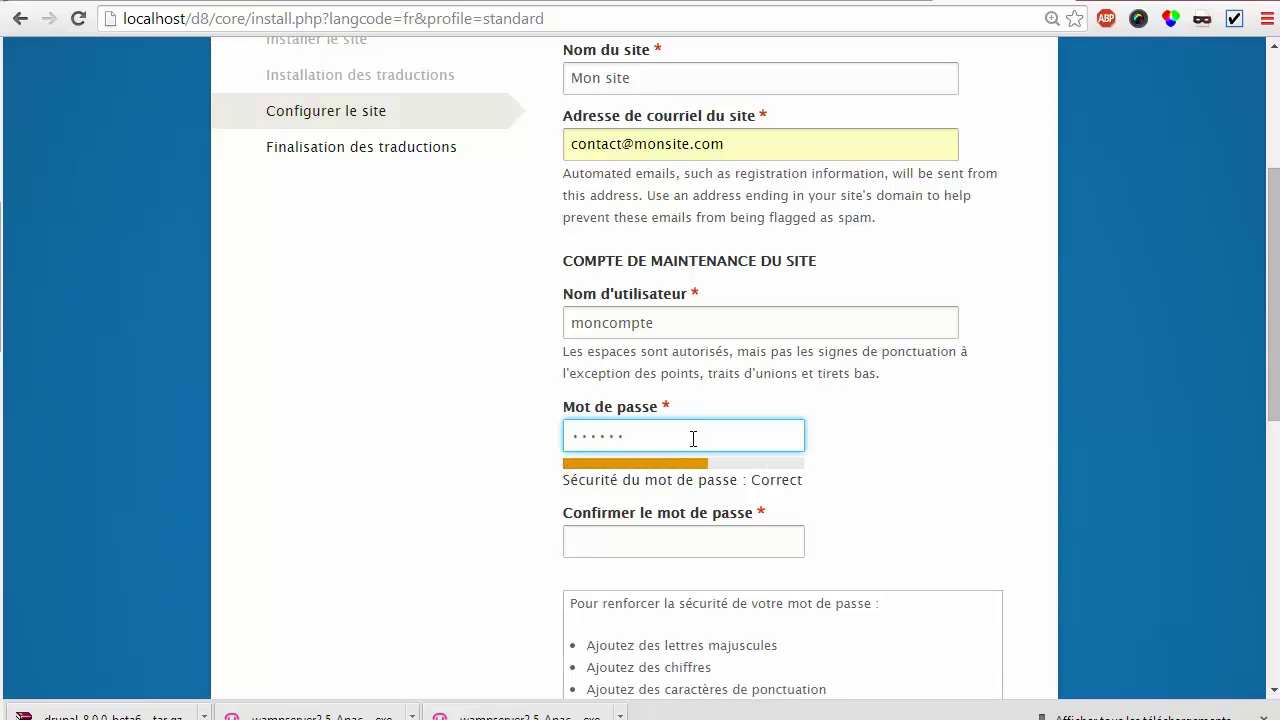
text(8D8)
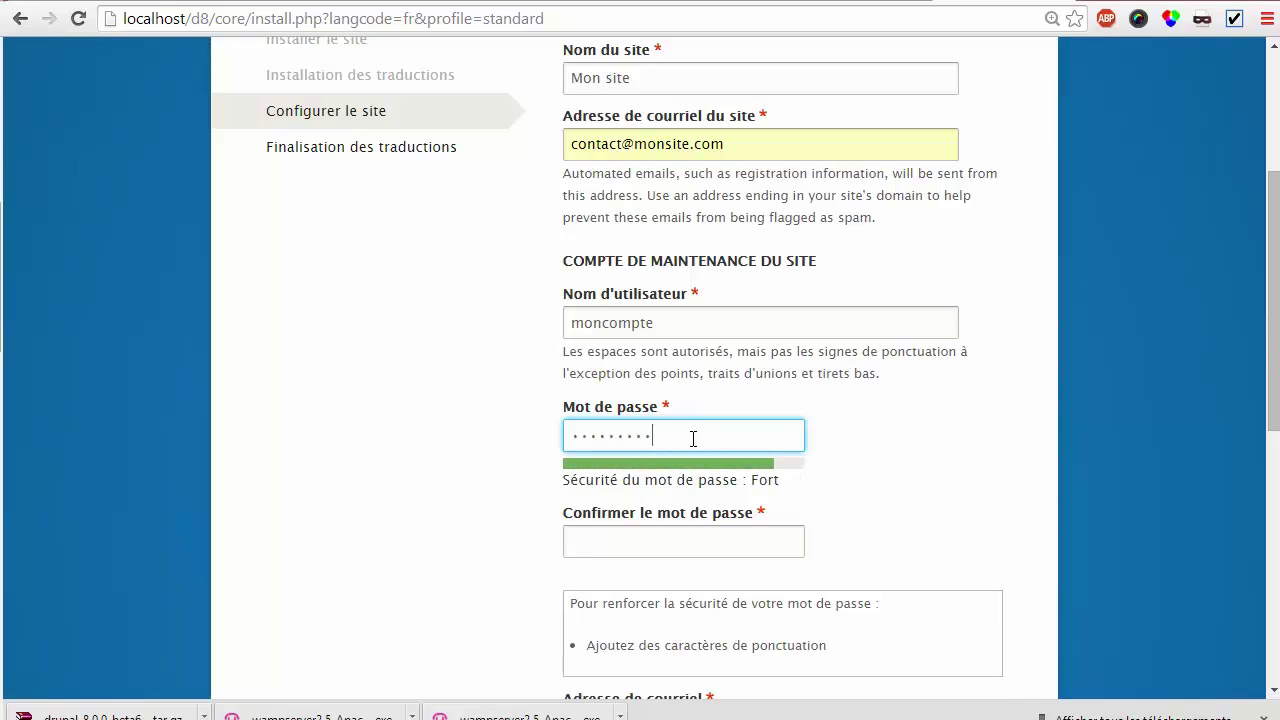
key(Tab)
text(drupal8D8)
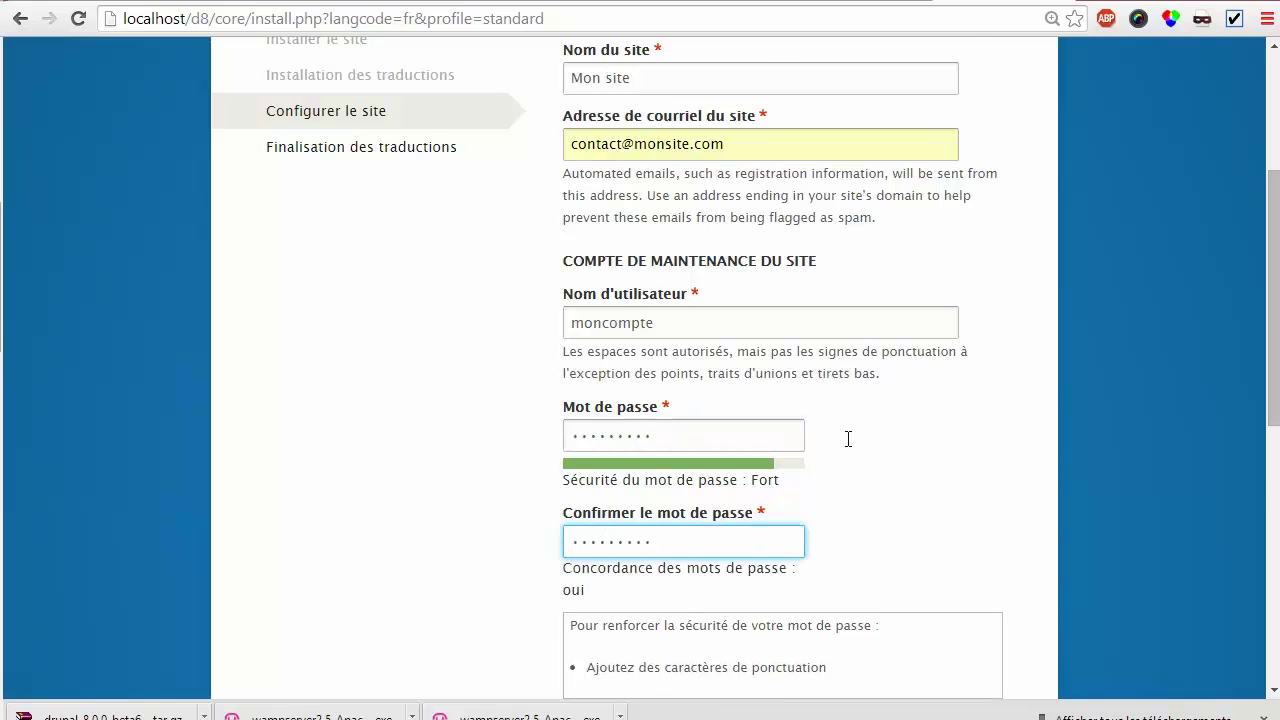
Review the account e-mail address in the site configuration form
scroll(854, 436, down, 2)
scroll(820, 425, down, 1)
scroll(757, 388, down, 1)
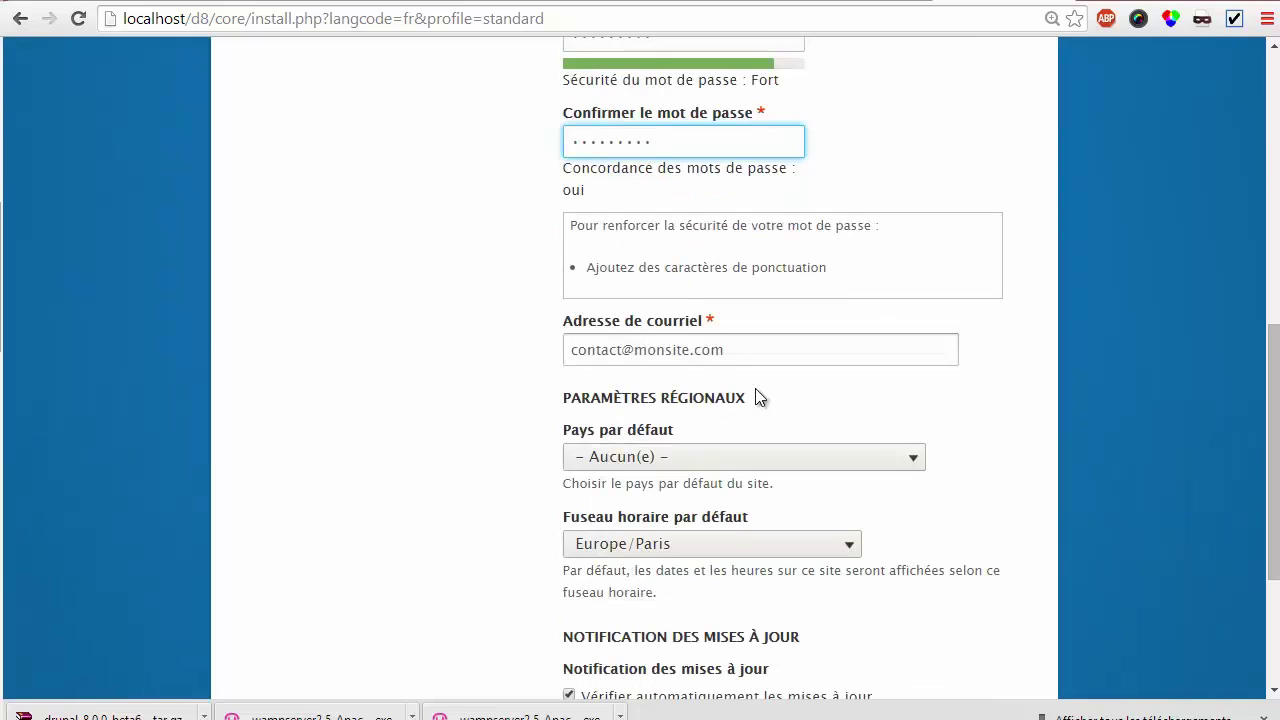
drag(725, 346, 560, 349)
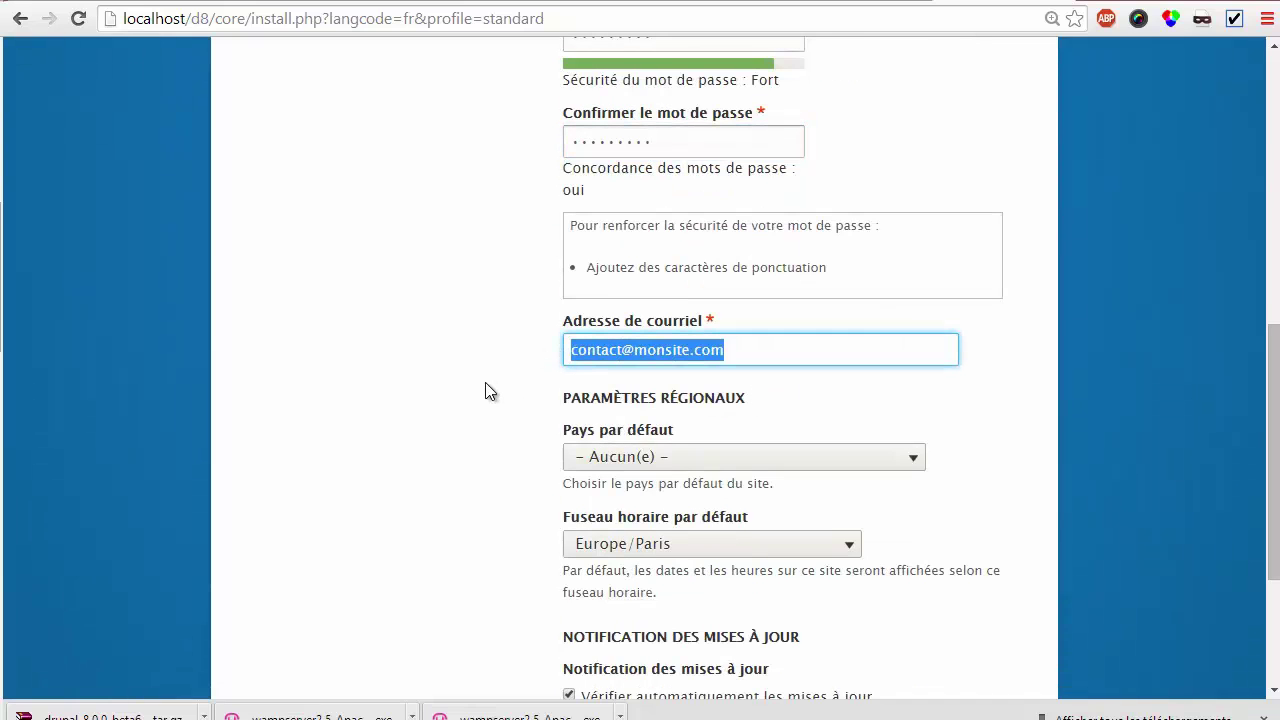
scroll(487, 388, up, 1)
scroll(509, 392, up, 2)
scroll(708, 240, up, 1)
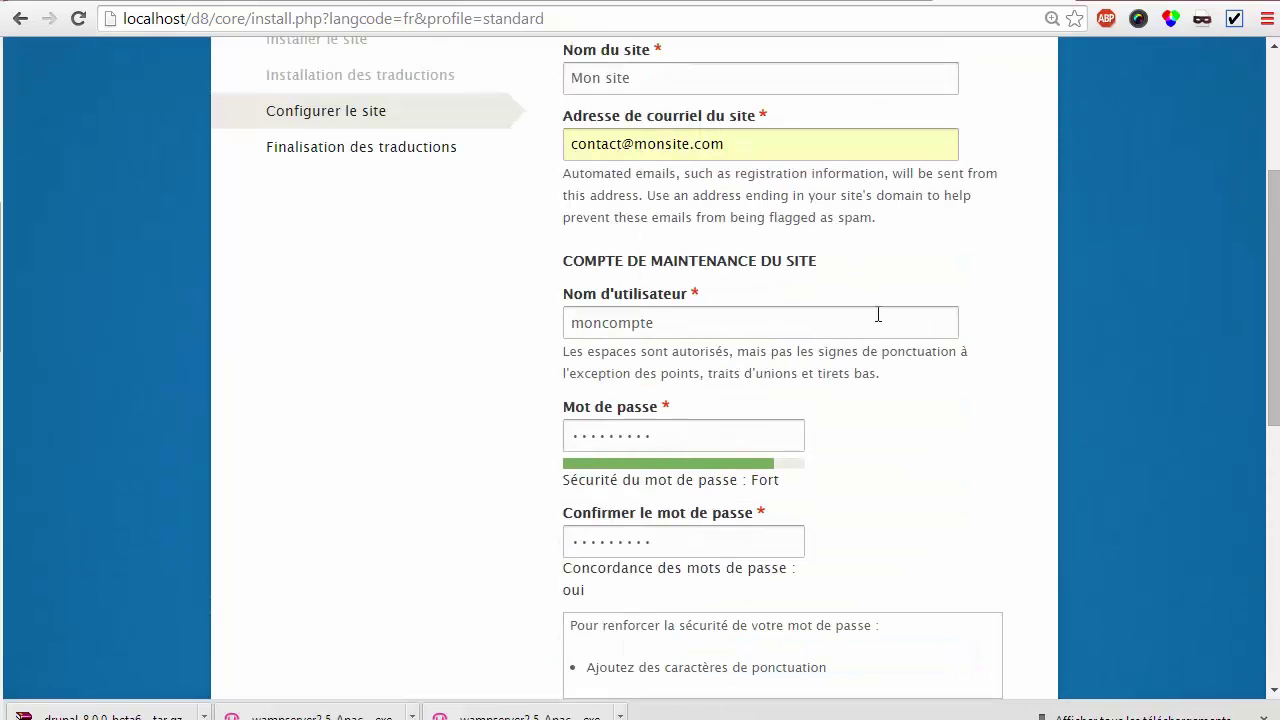
scroll(878, 315, down, 1)
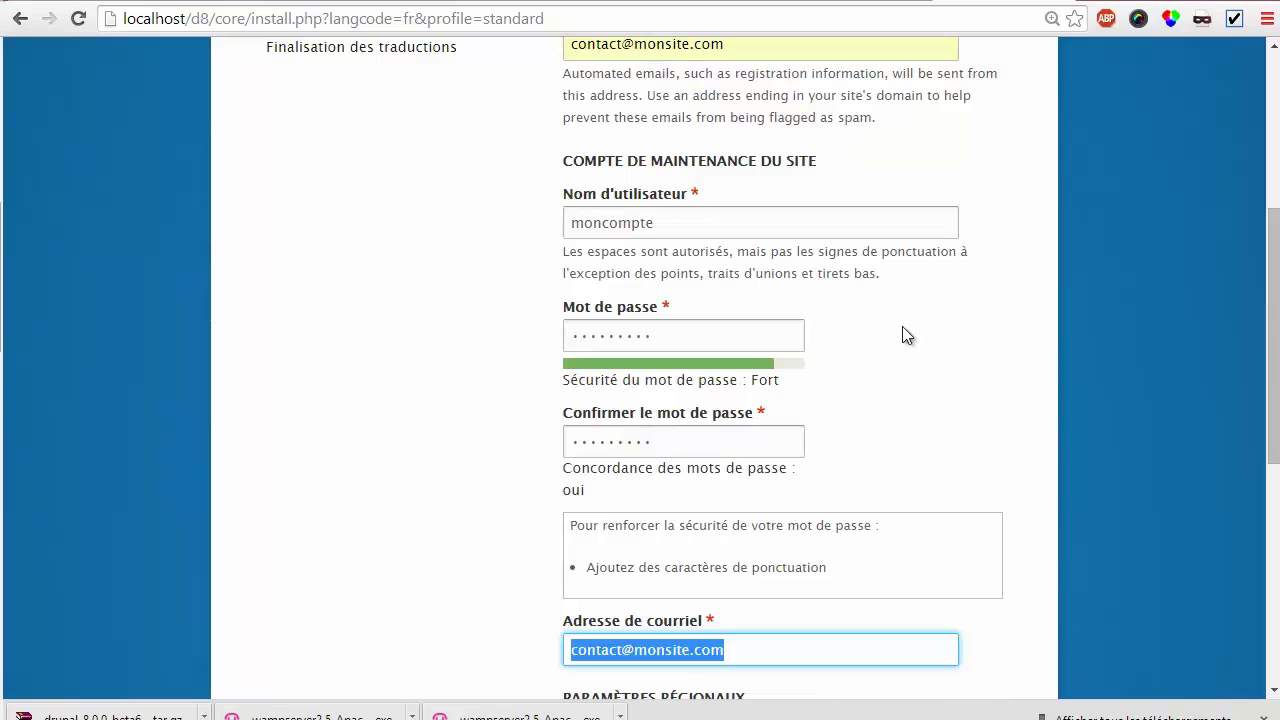
scroll(891, 346, down, 4)
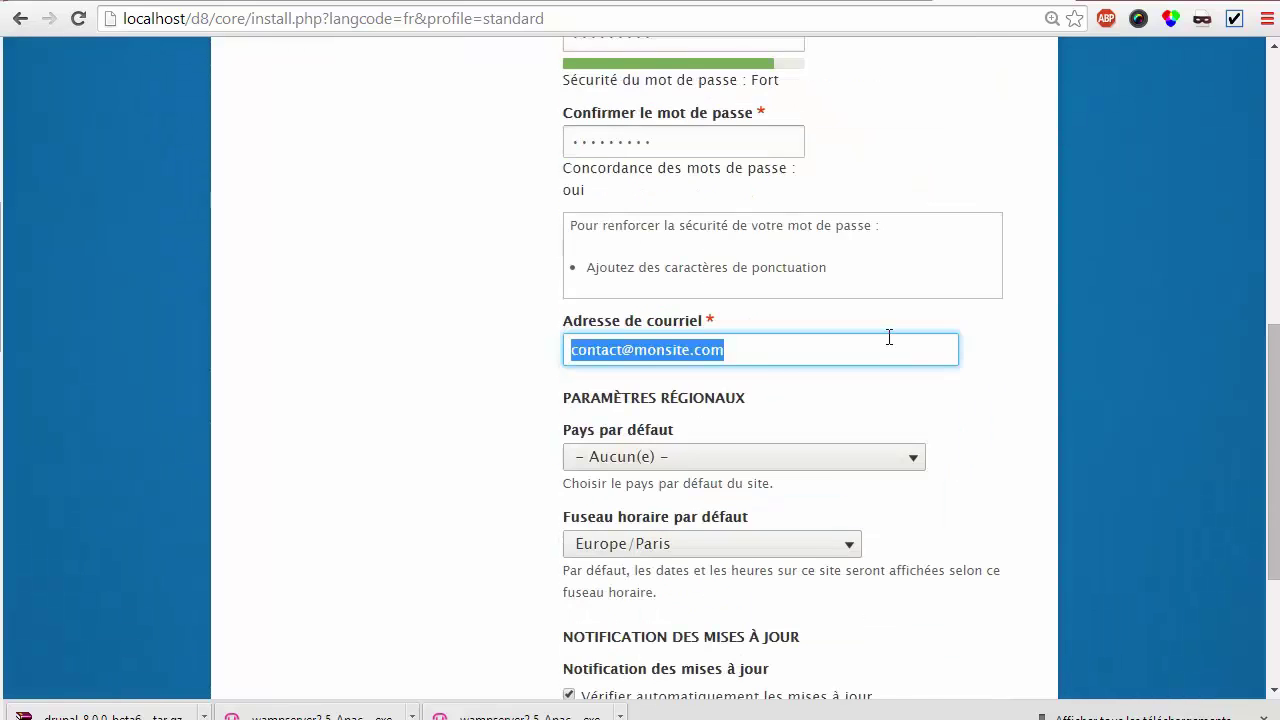
Set the default country to France, keep update notifications enabled, and save the configuration
click(795, 358)
text(fr)
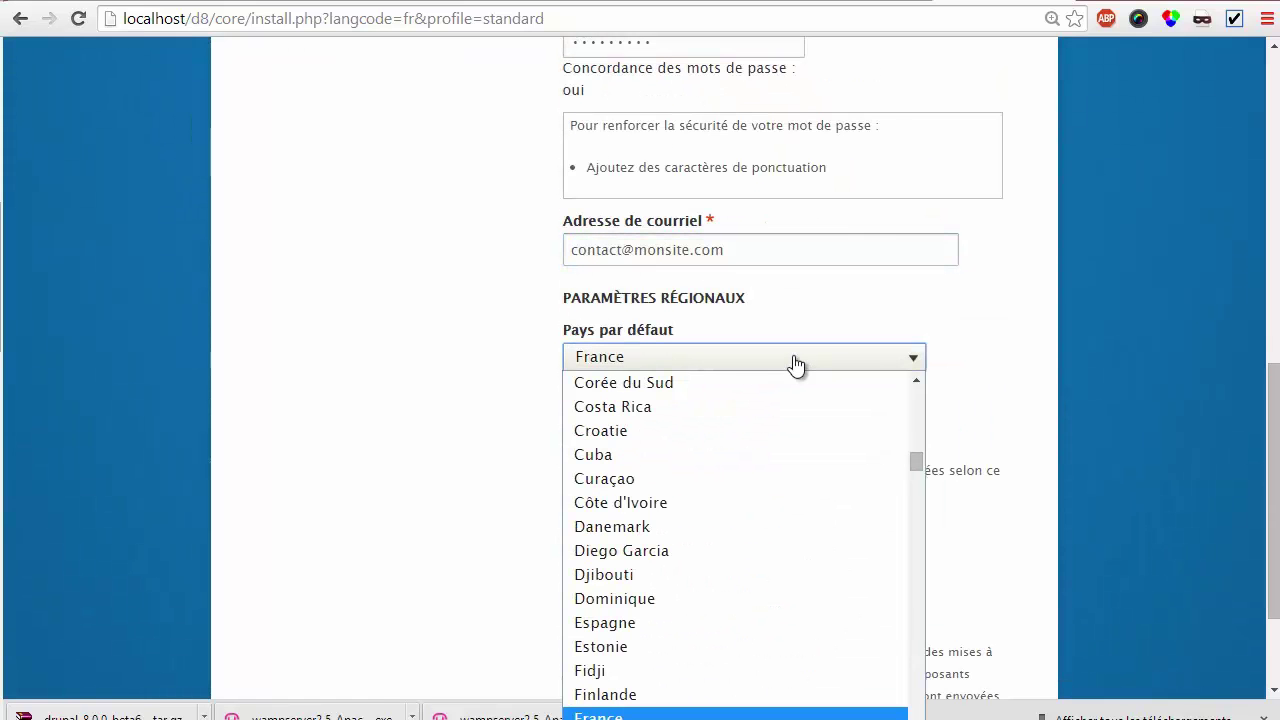
key(Return)
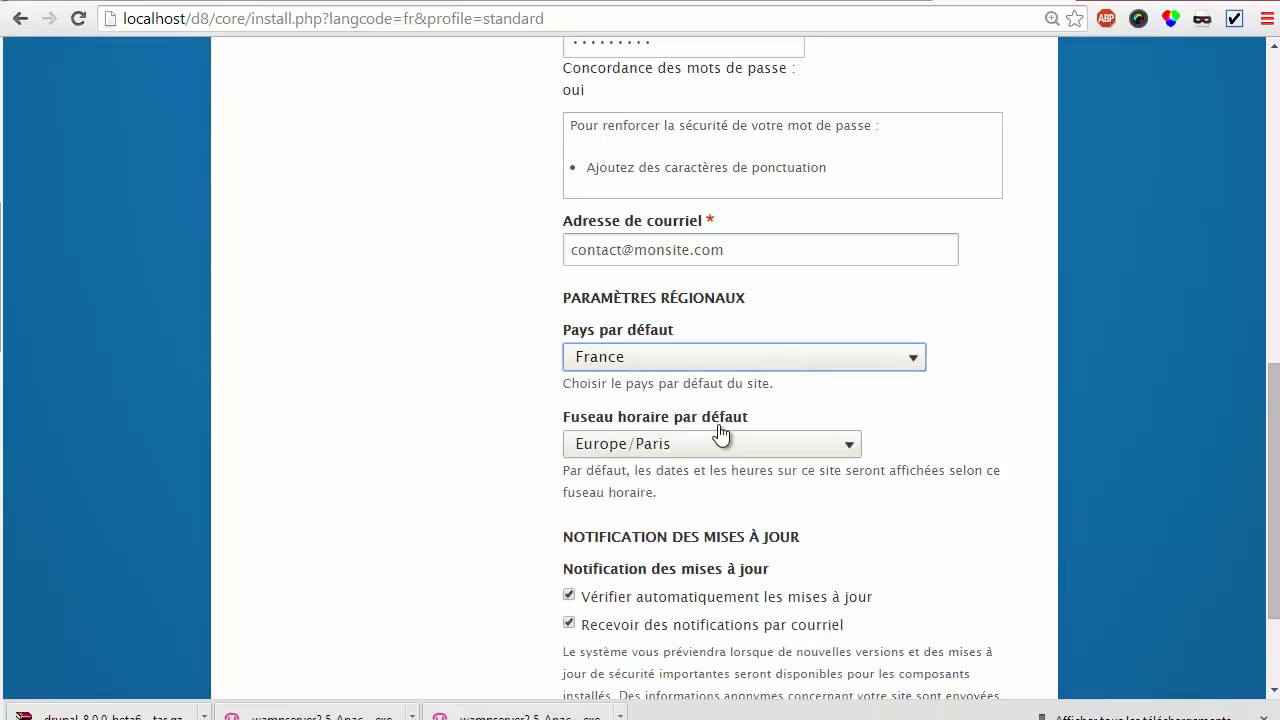
scroll(721, 432, down, 1)
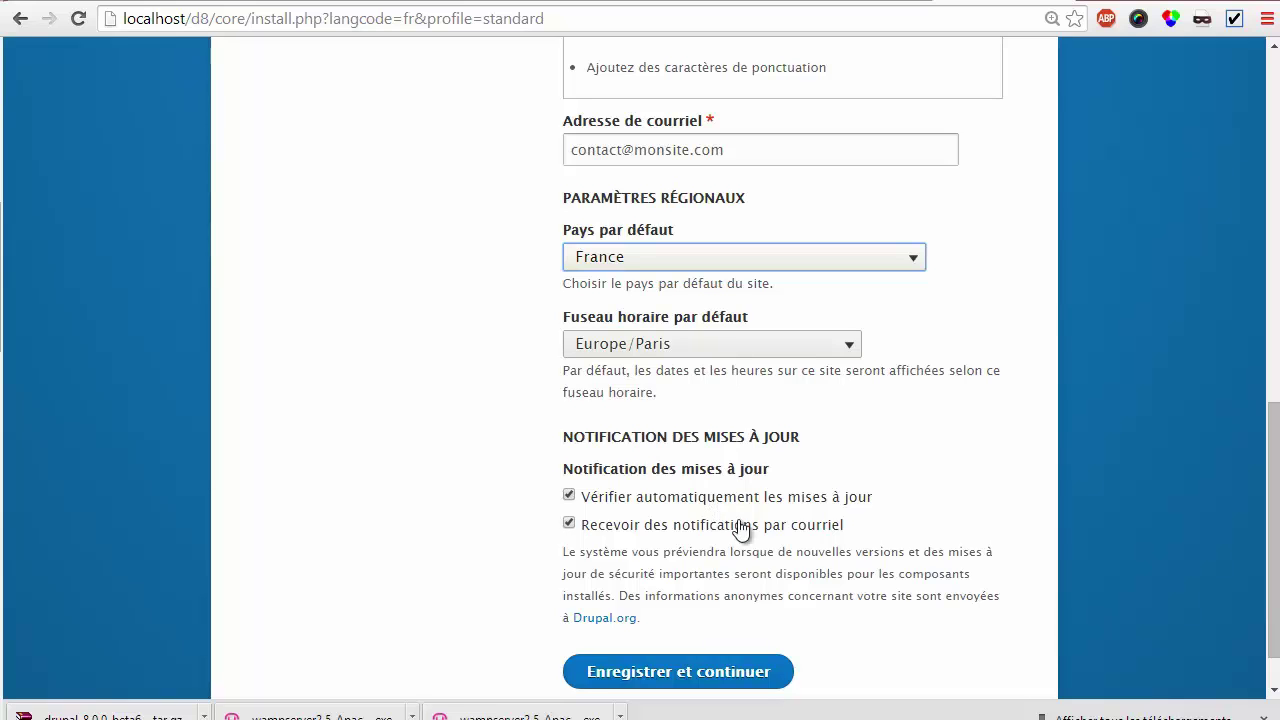
click(645, 531)
click(643, 535)
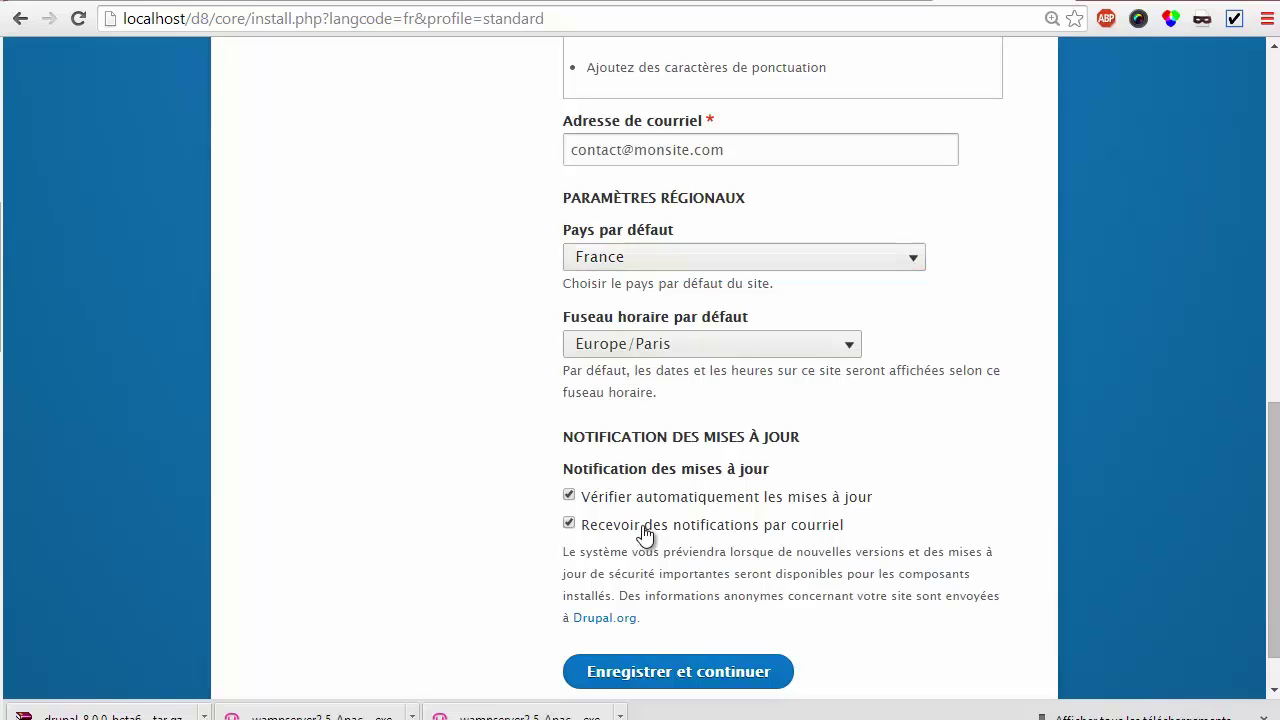
click(686, 672)
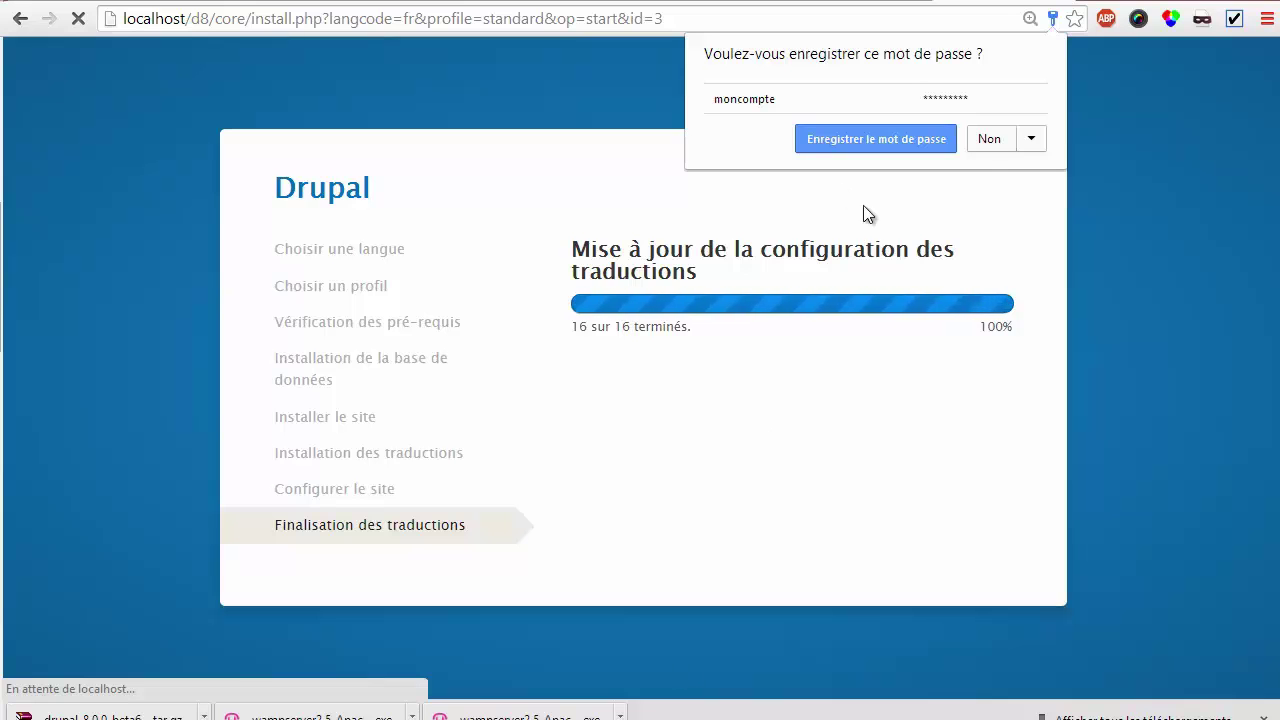
Decline saving the password and look over the 'Welcome to Mon site' front page
click(988, 141)
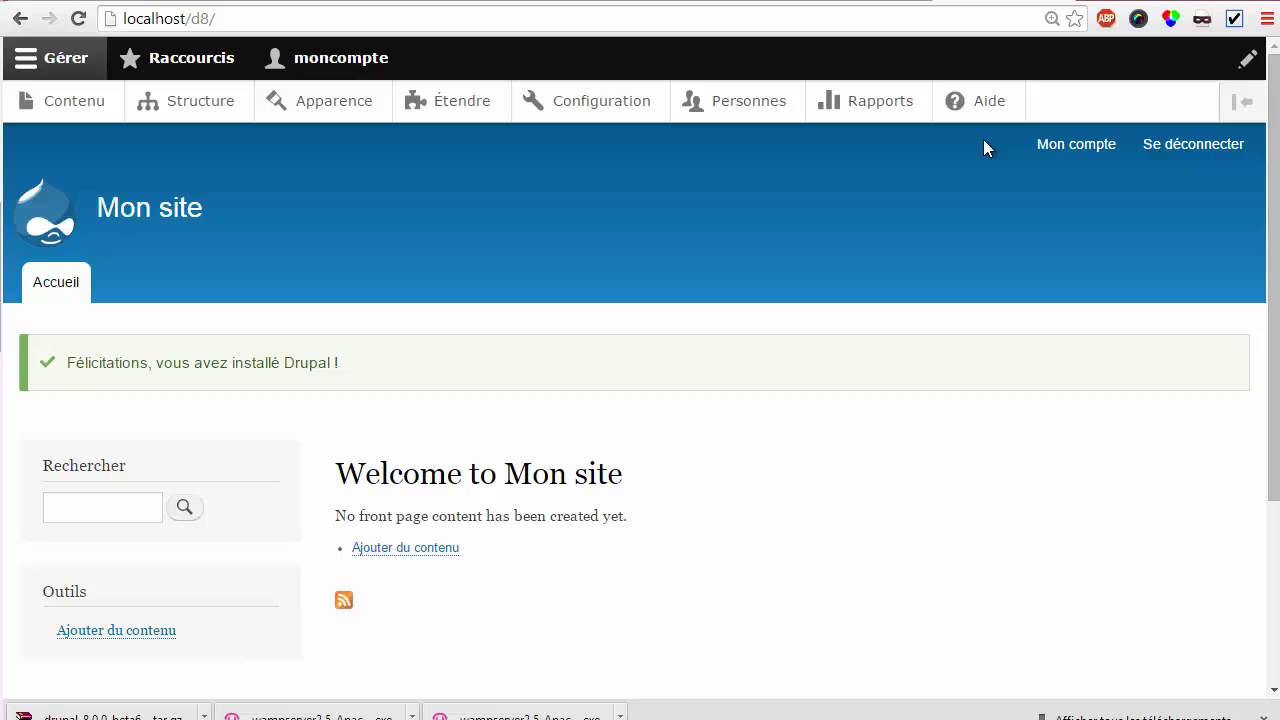
scroll(800, 334, down, 3)
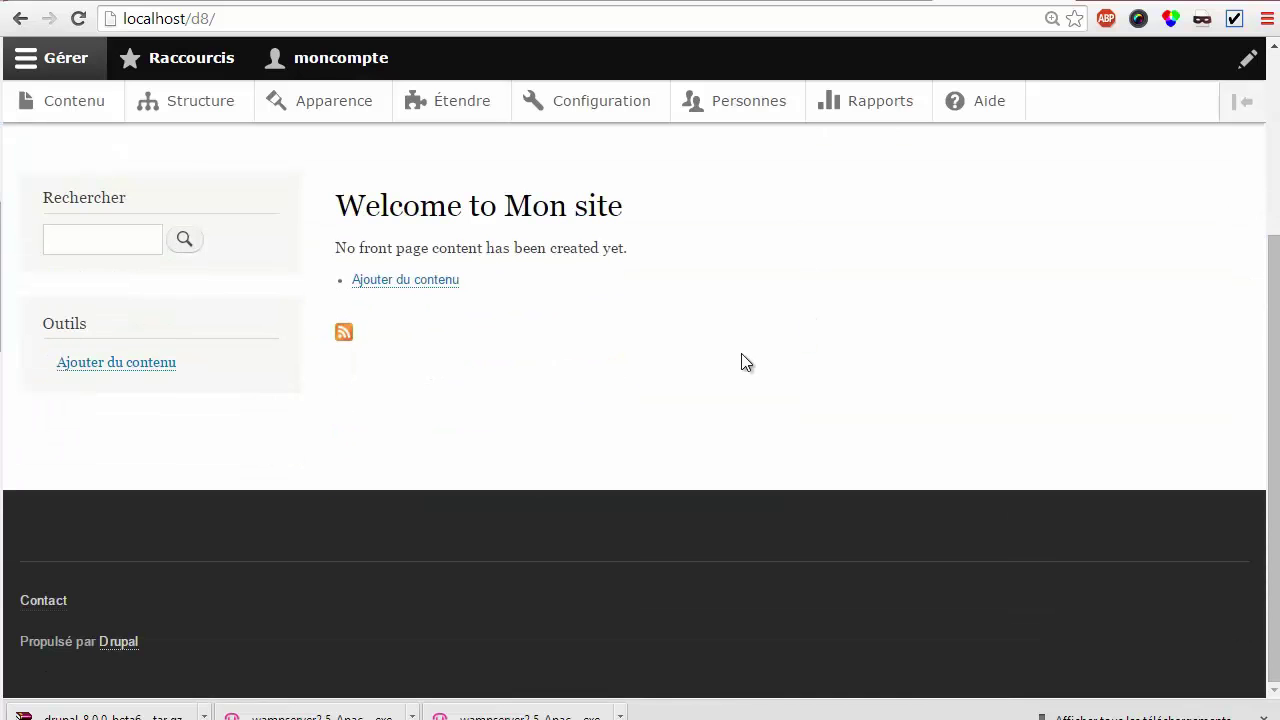
scroll(745, 362, up, 3)
Open Étendre and scroll through the core and multilingual modules, noting which are enabled
click(479, 101)
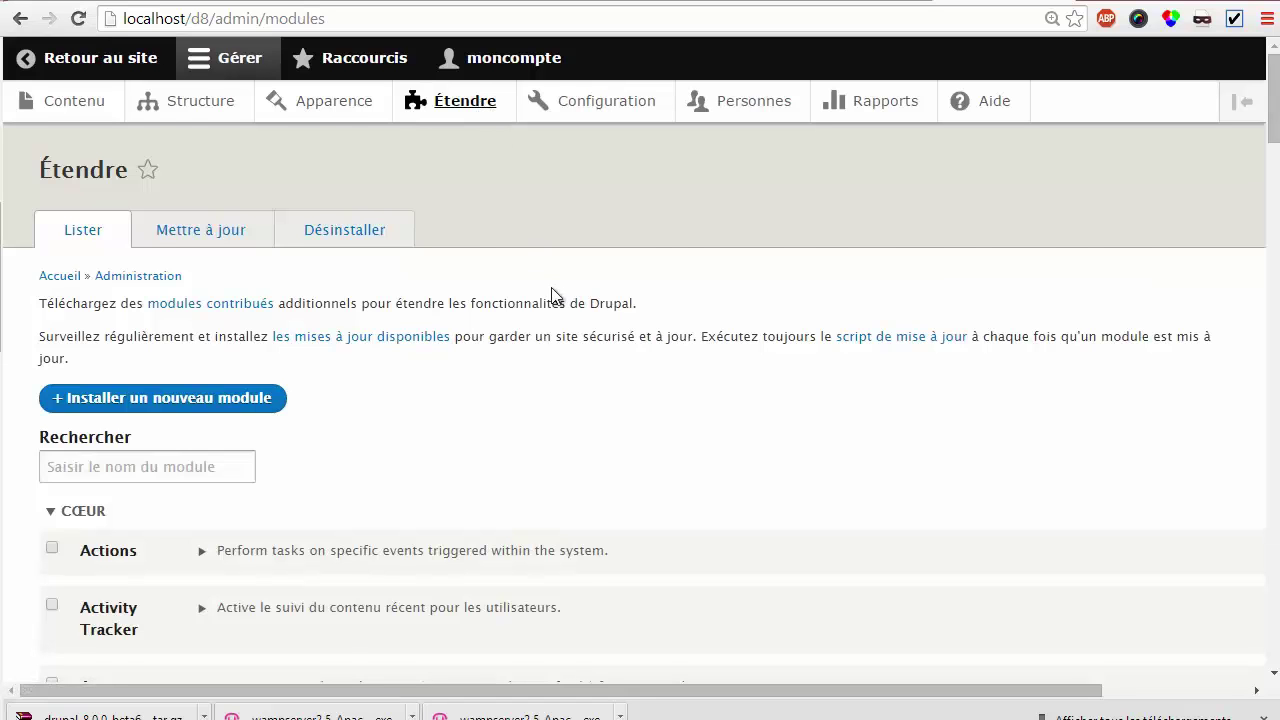
scroll(575, 290, down, 1)
scroll(577, 282, down, 2)
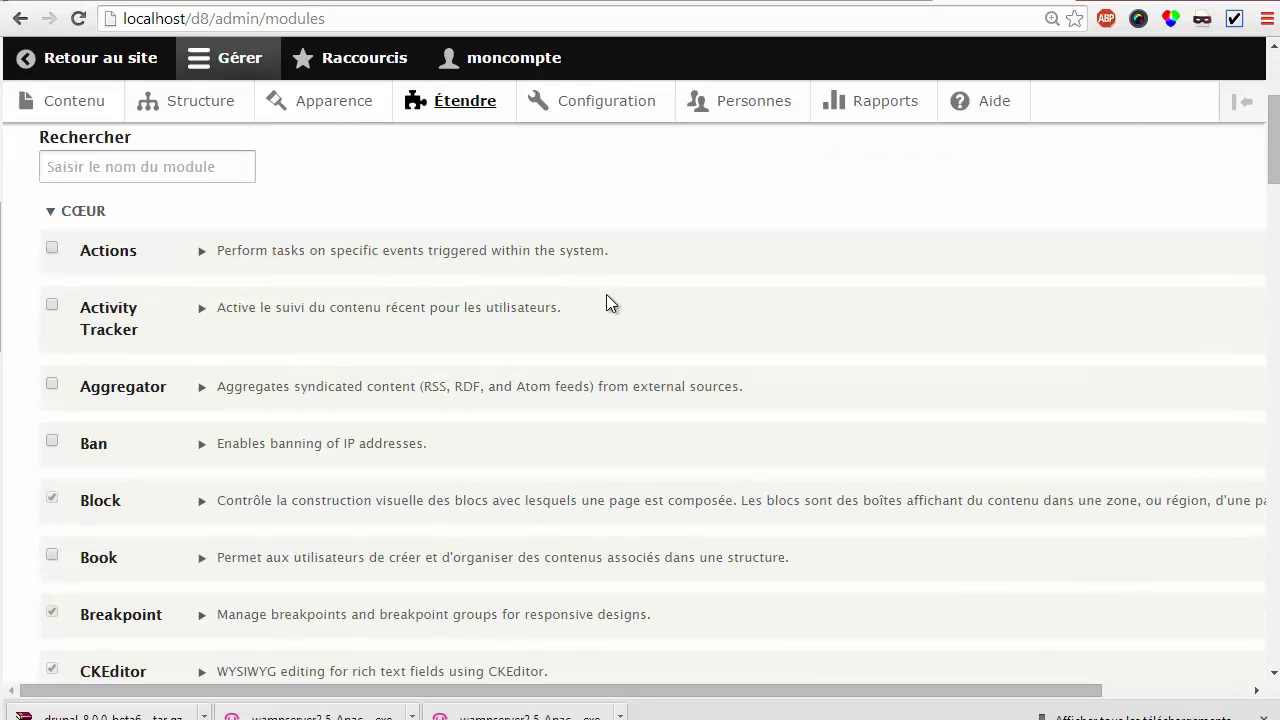
scroll(606, 296, down, 2)
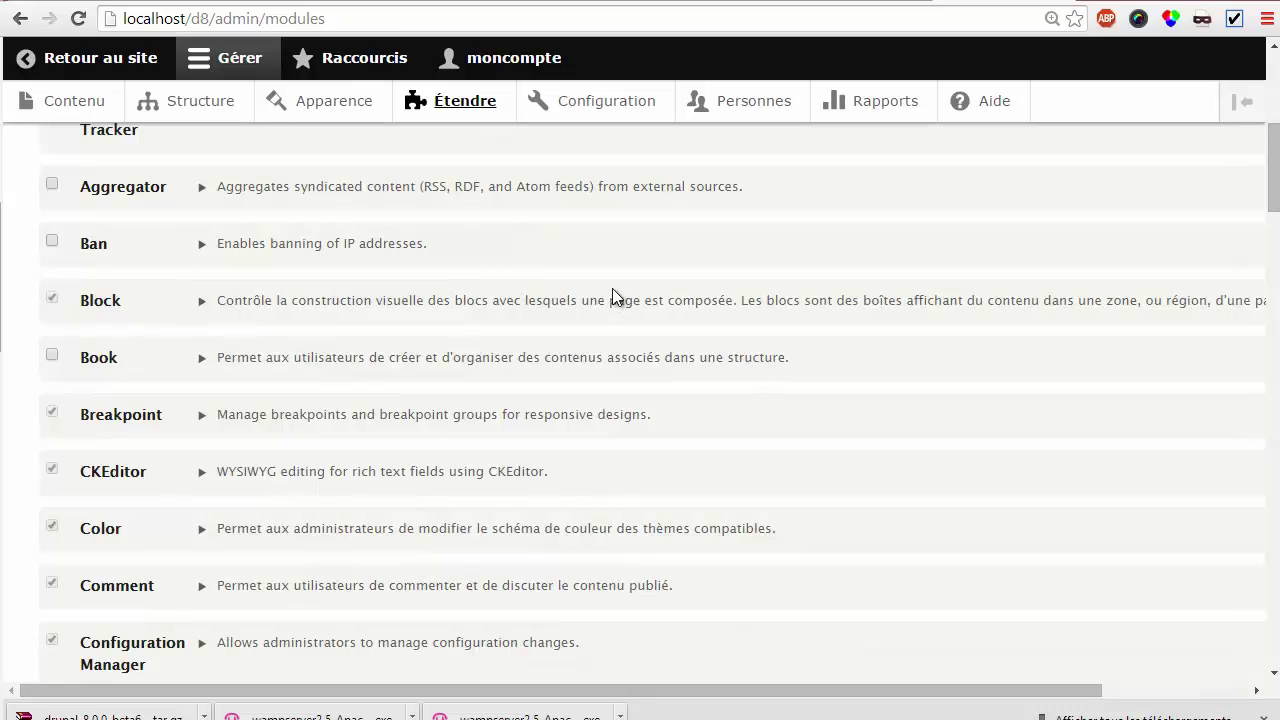
scroll(575, 305, down, 1)
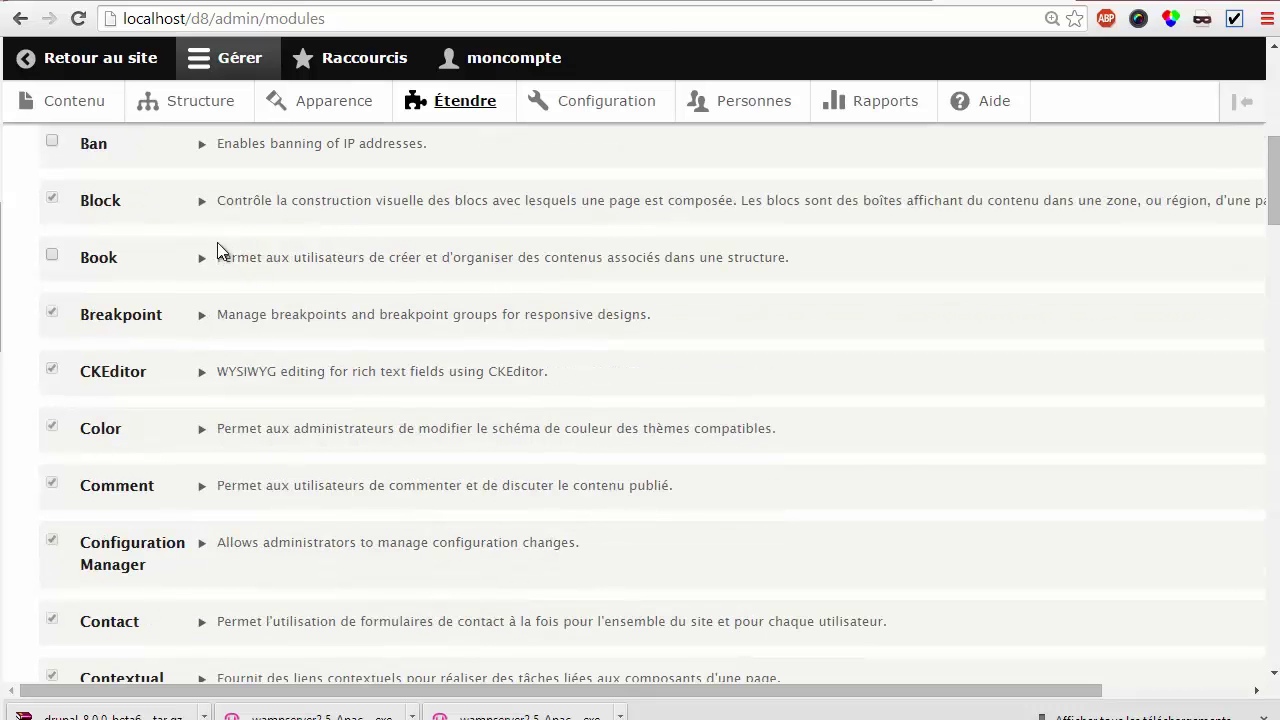
scroll(220, 255, down, 6)
scroll(268, 314, down, 7)
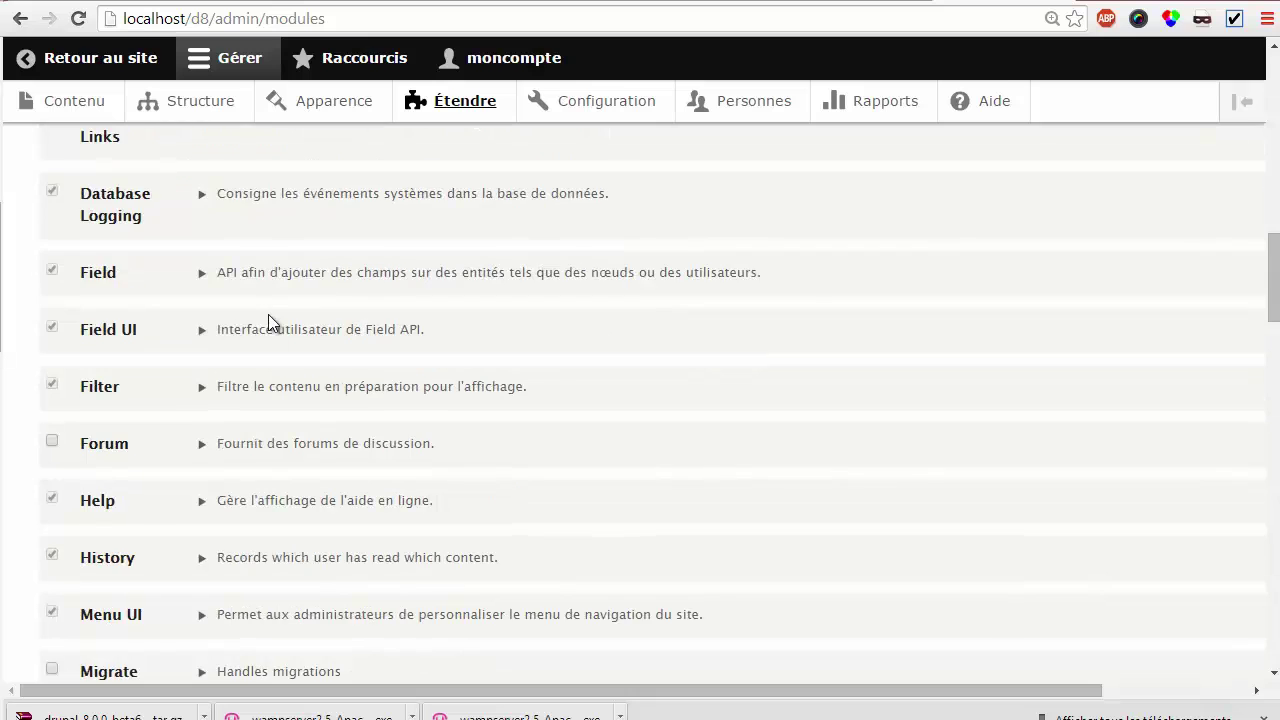
scroll(268, 315, down, 7)
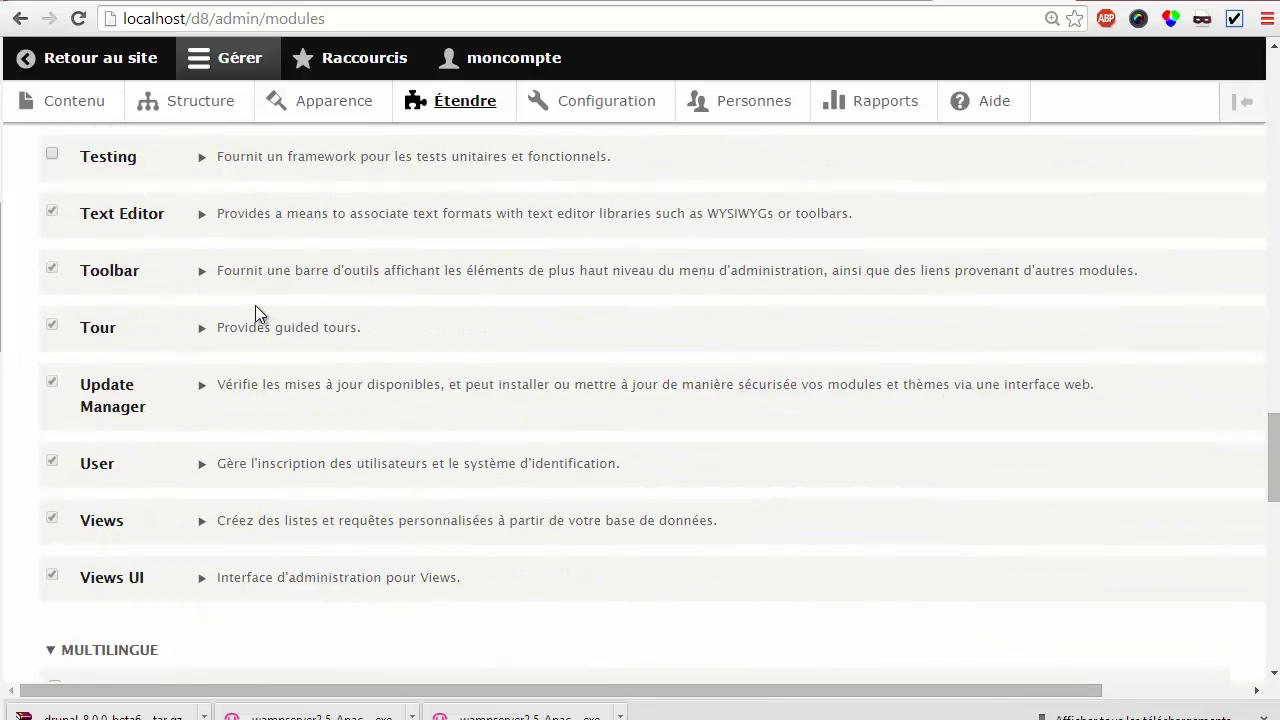
scroll(255, 305, down, 3)
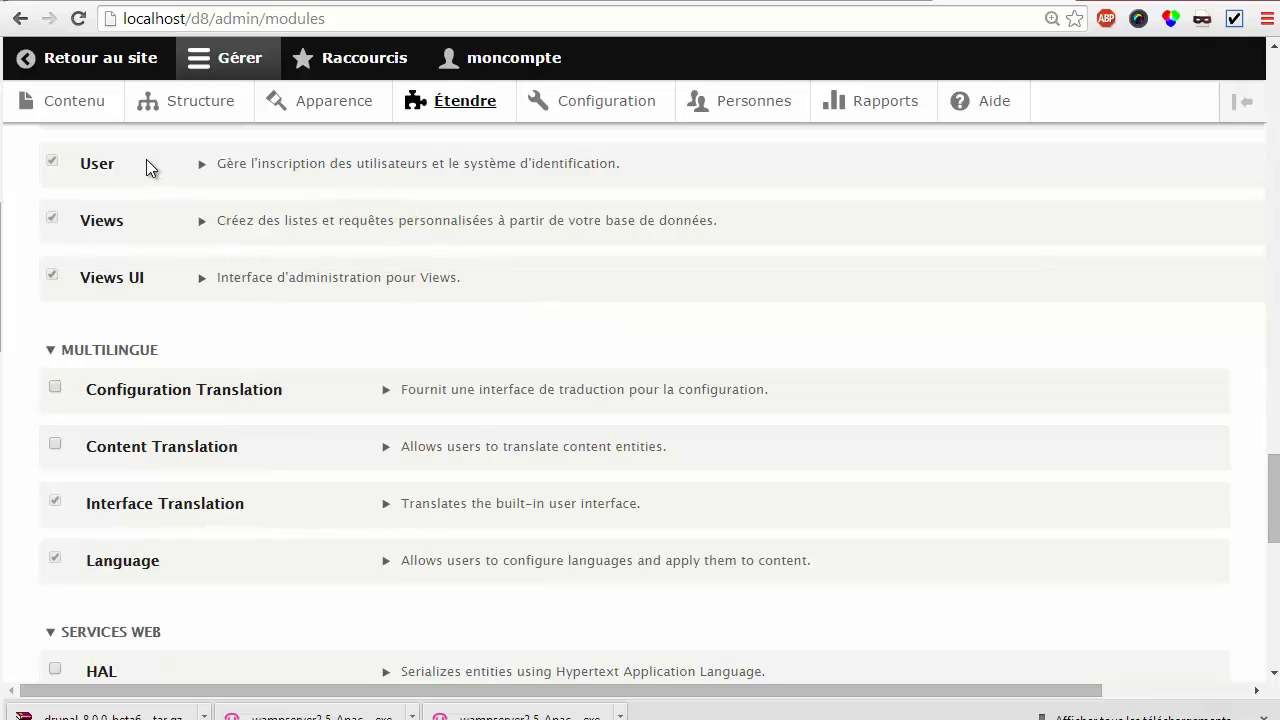
Go from the Contenu overview to + Ajouter du contenu for the Article or Page de base types
click(79, 104)
click(80, 112)
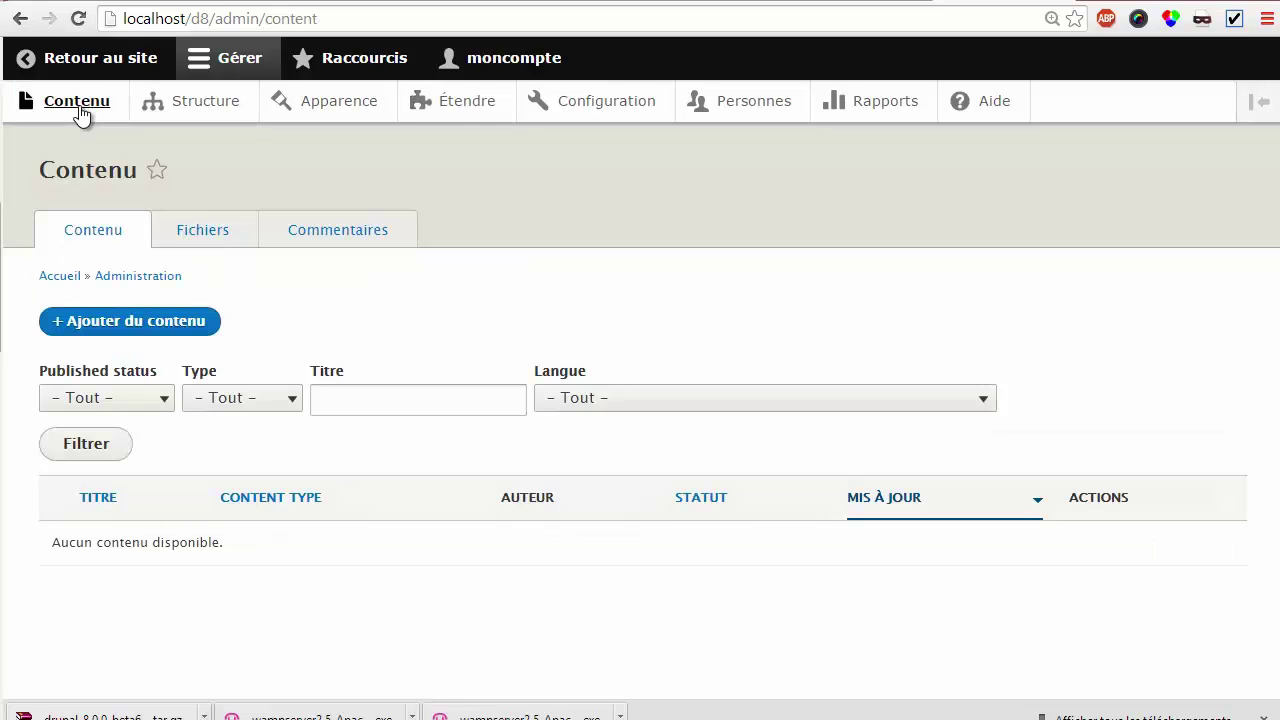
click(125, 320)
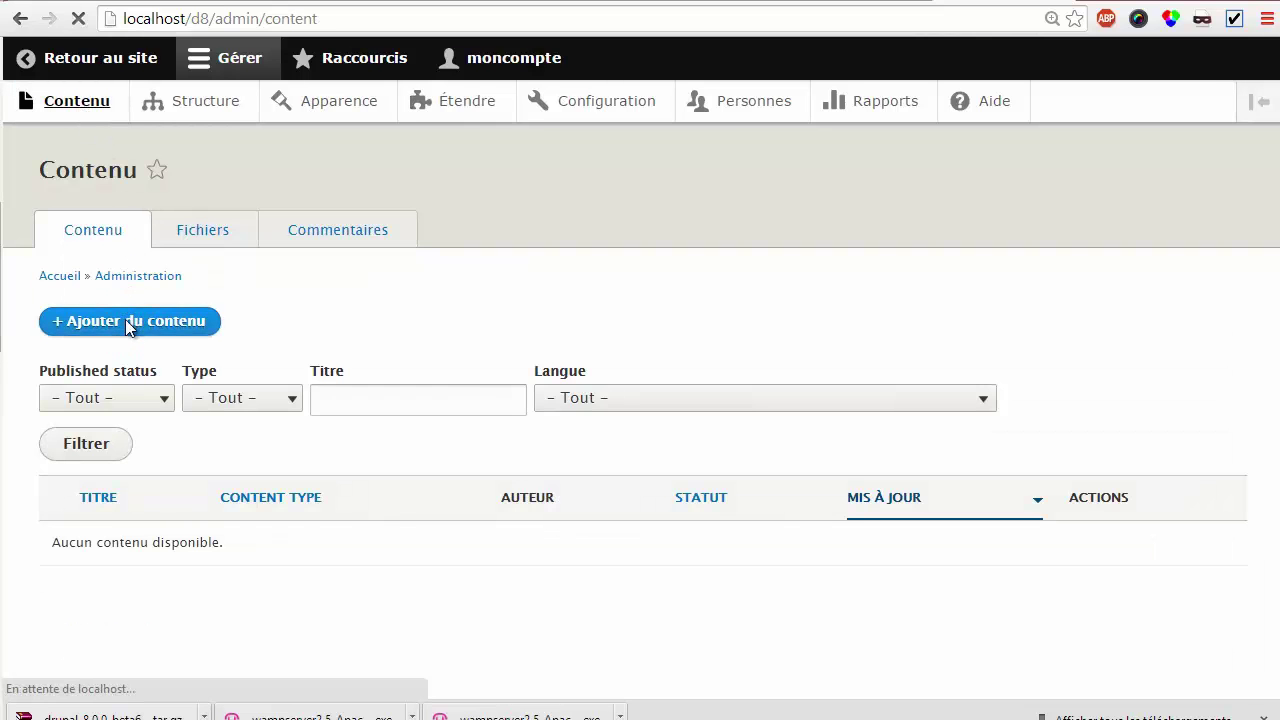